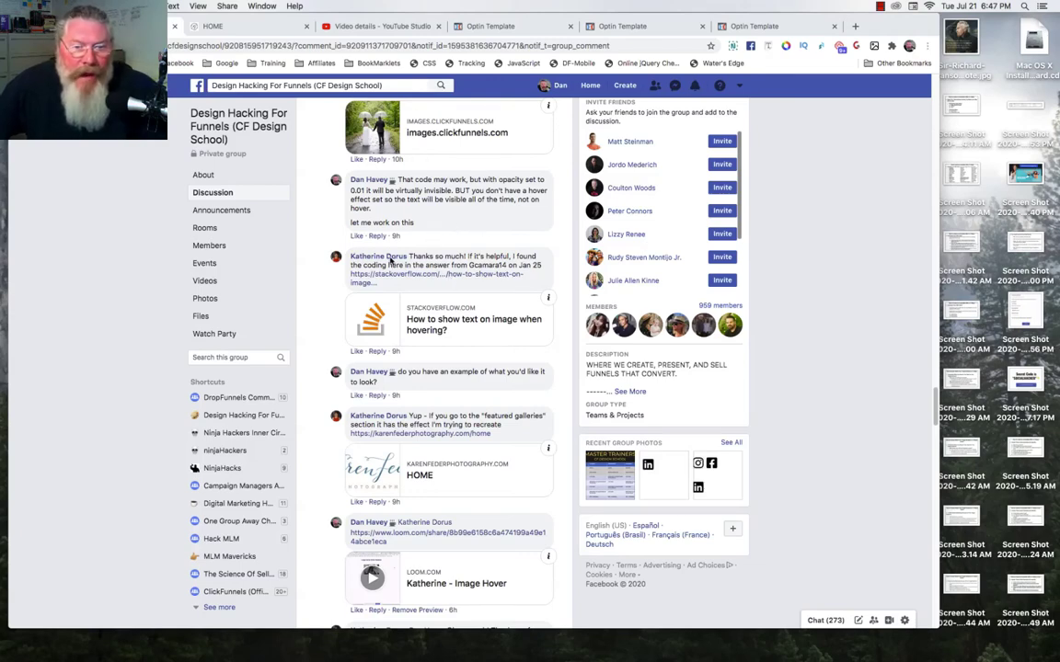
Examine the Weddings image under Featured Galleries on the reference photography site in the element inspector
click(232, 27)
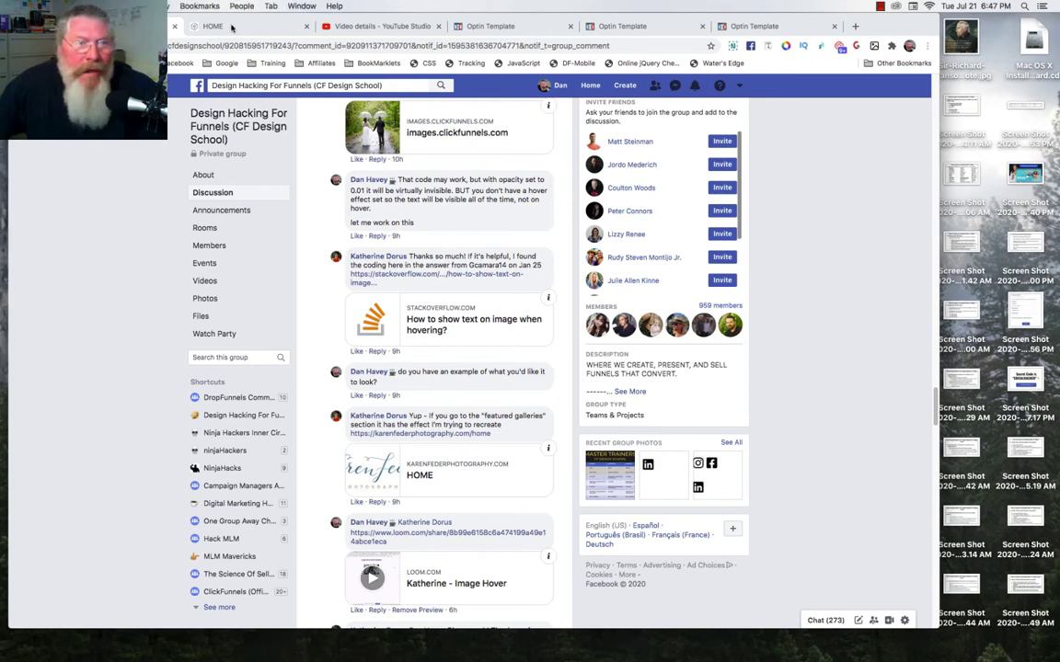
click(232, 27)
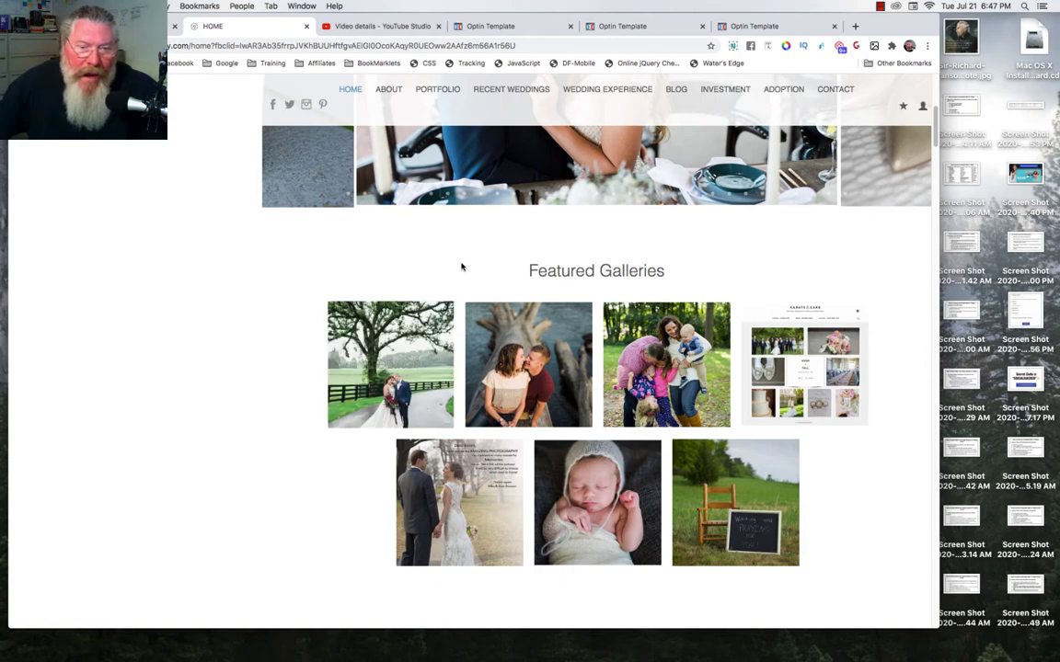
right_click(372, 340)
click(379, 255)
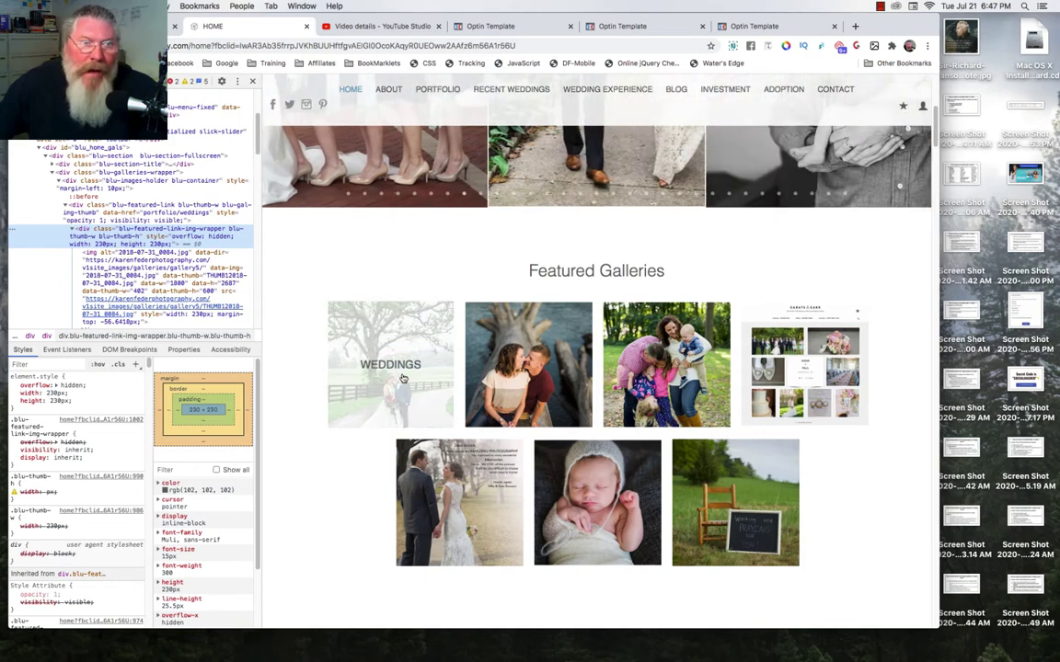
Compare the preview page's image gallery with the reference site, test the Headline 6 image link, and close the opened page
click(647, 30)
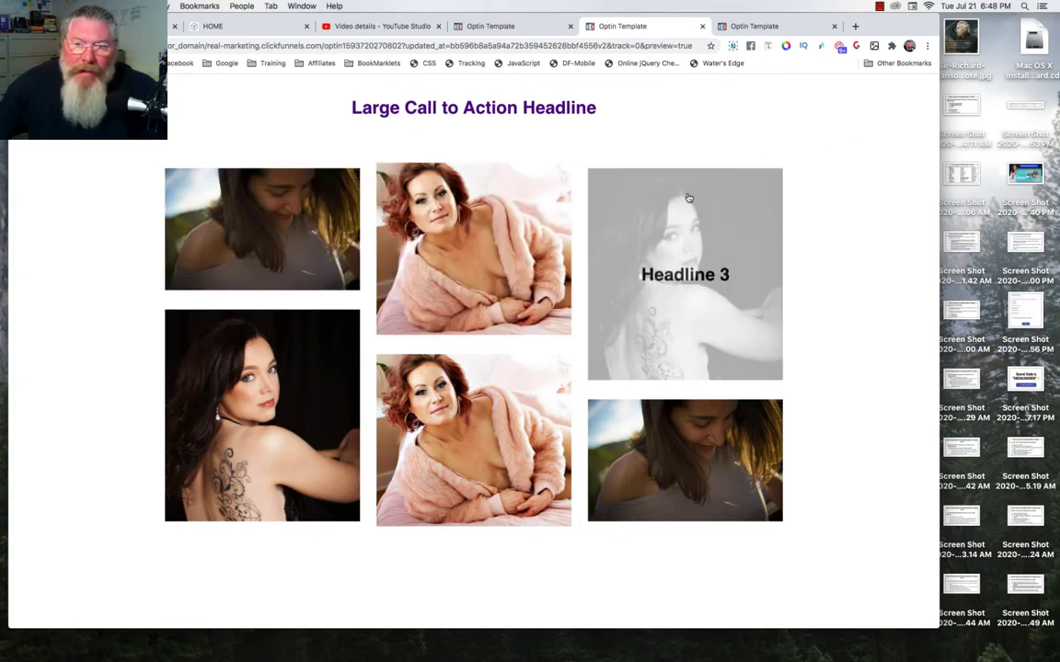
click(219, 26)
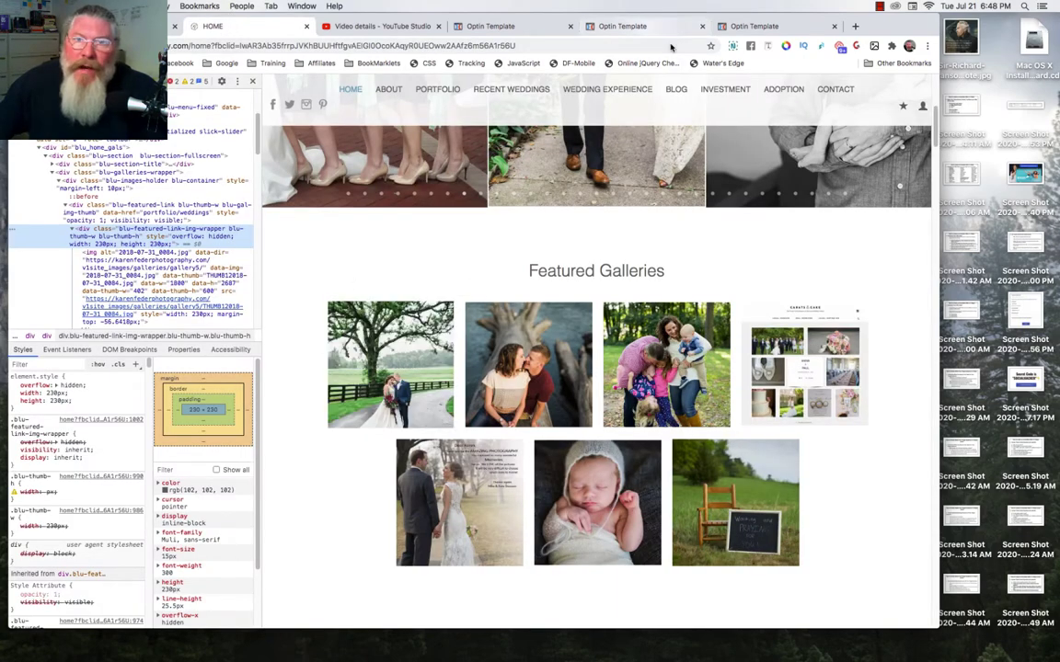
click(635, 26)
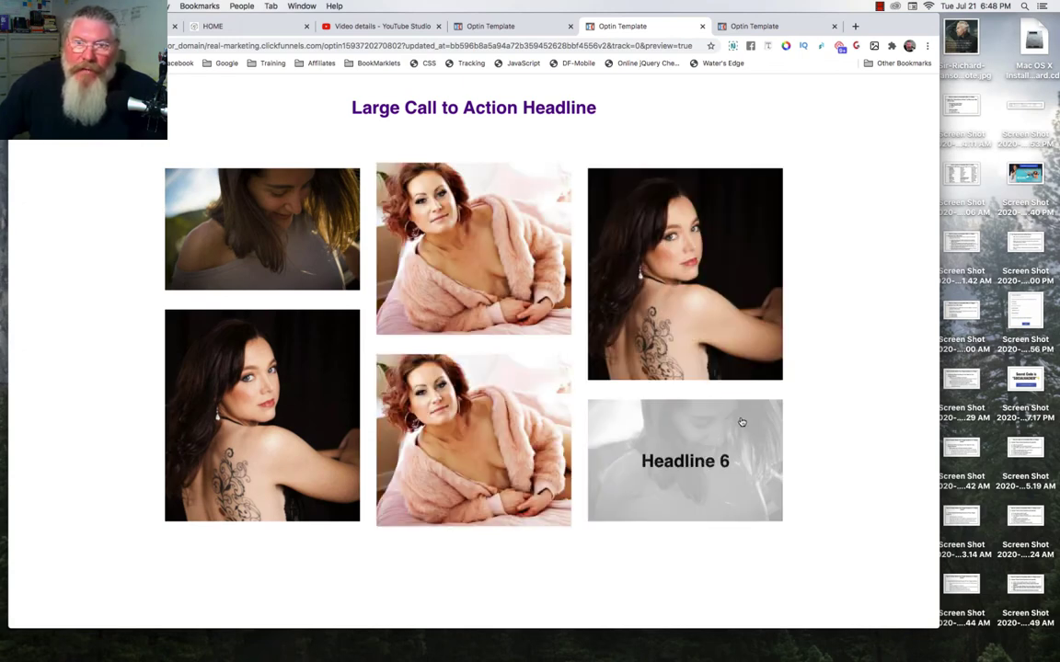
click(742, 422)
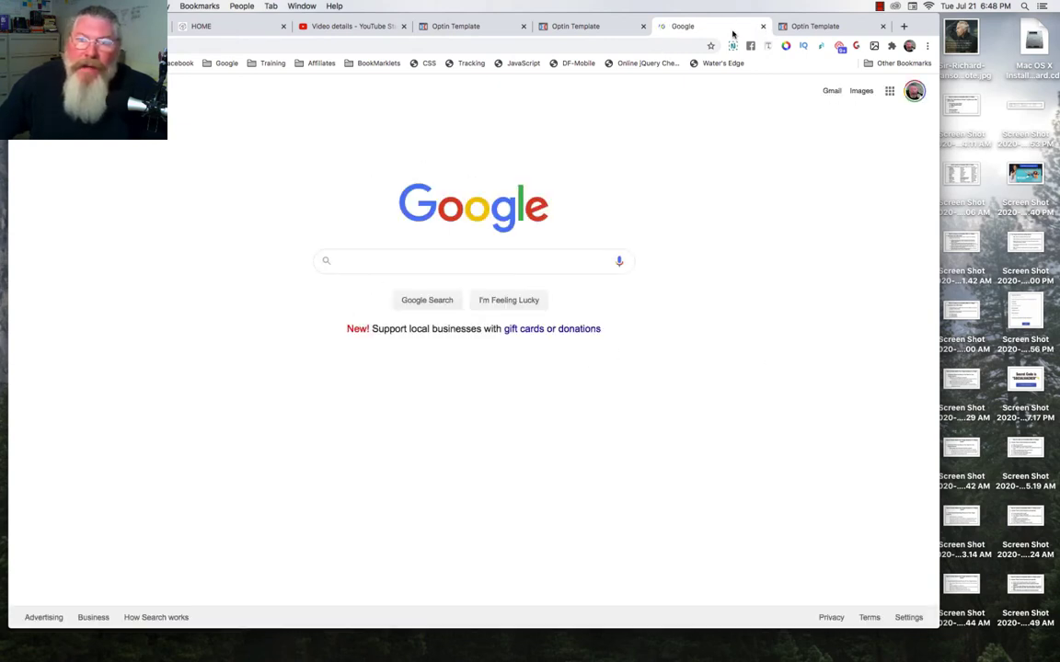
key(super+w)
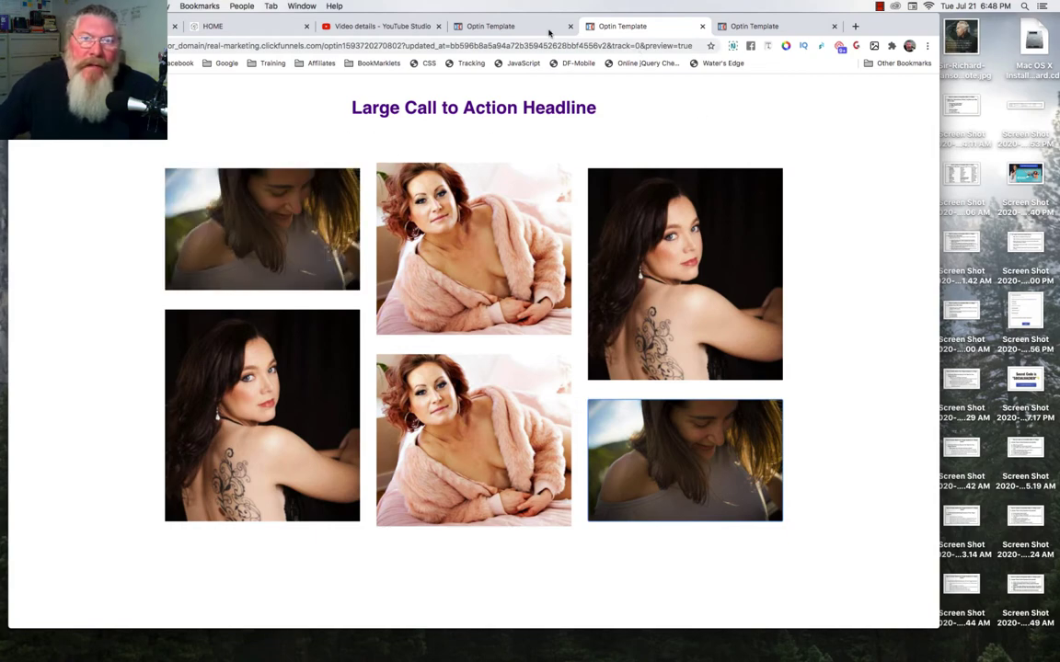
In the page editor, open the CSS info of the image above Headline 3 and save its title as gallery3
click(502, 27)
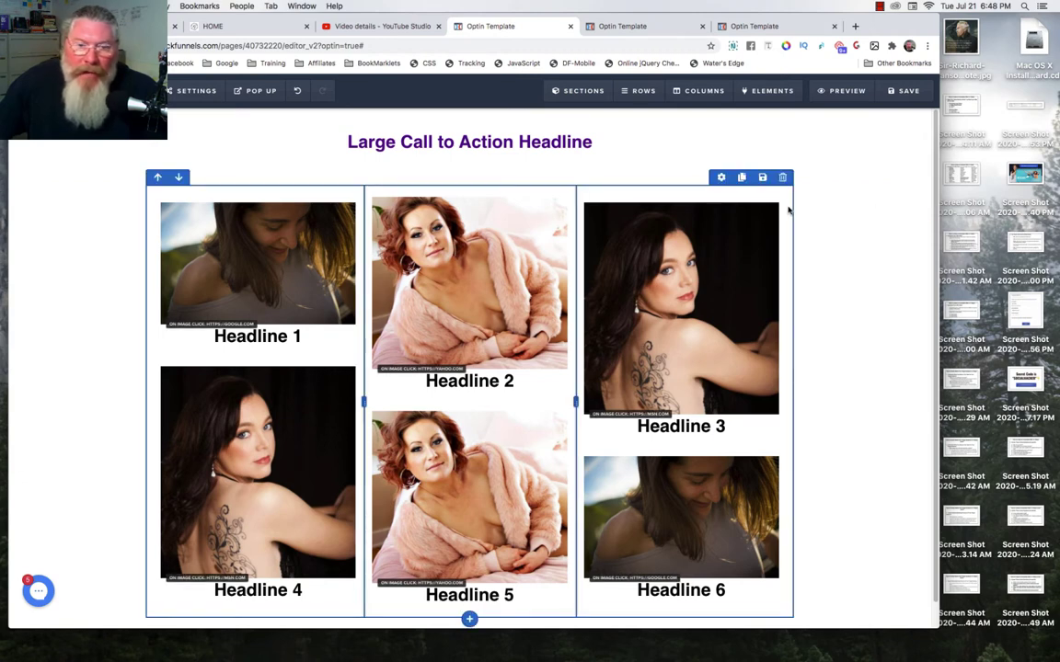
click(723, 236)
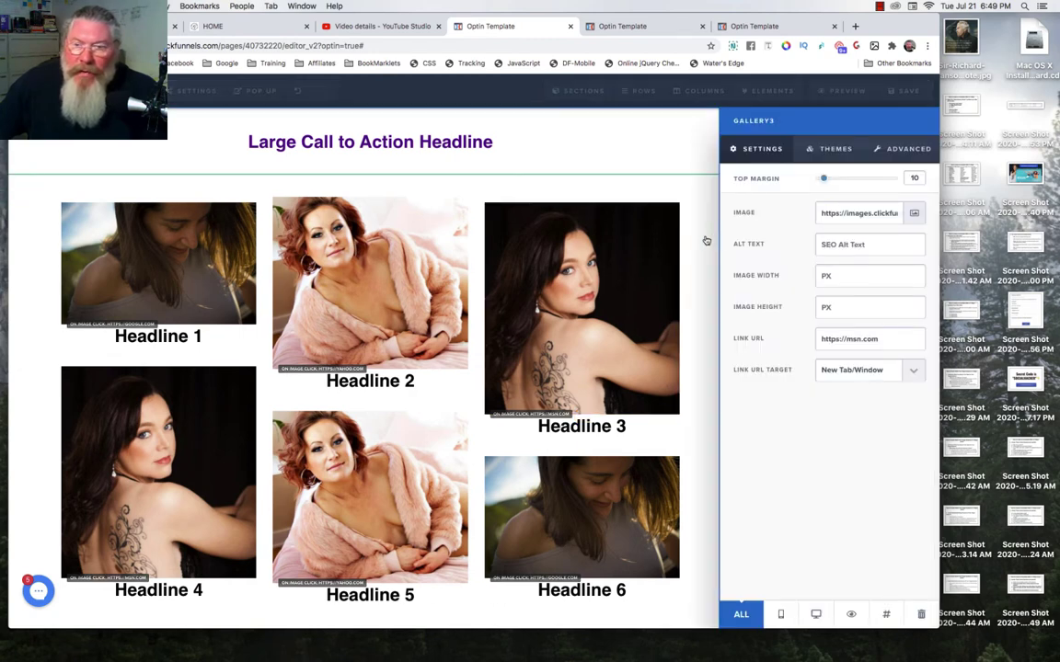
click(610, 426)
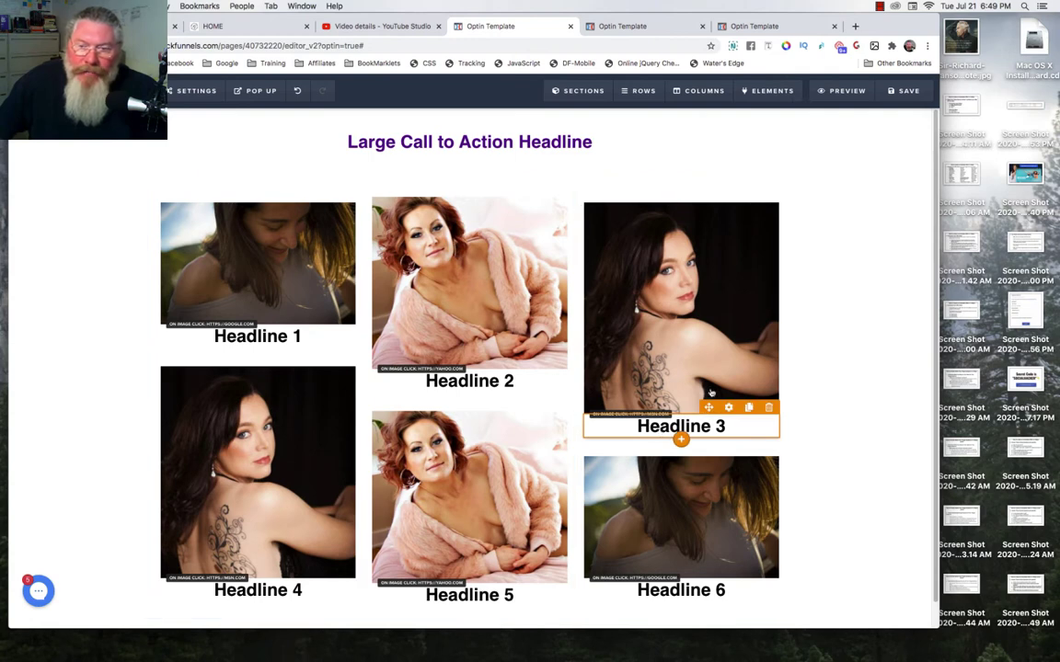
click(694, 260)
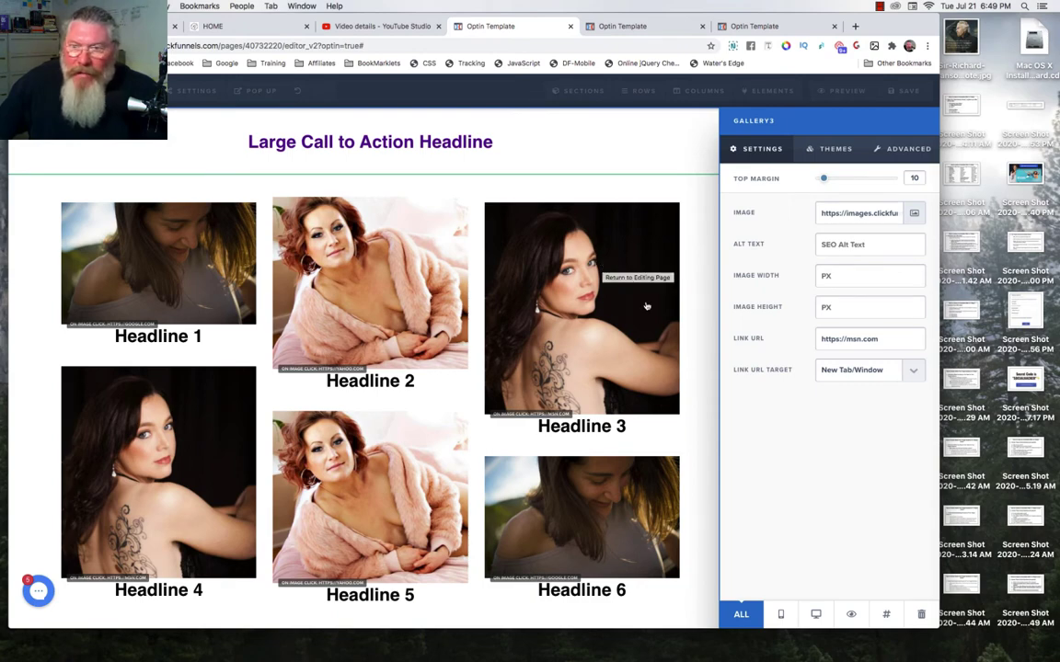
click(885, 613)
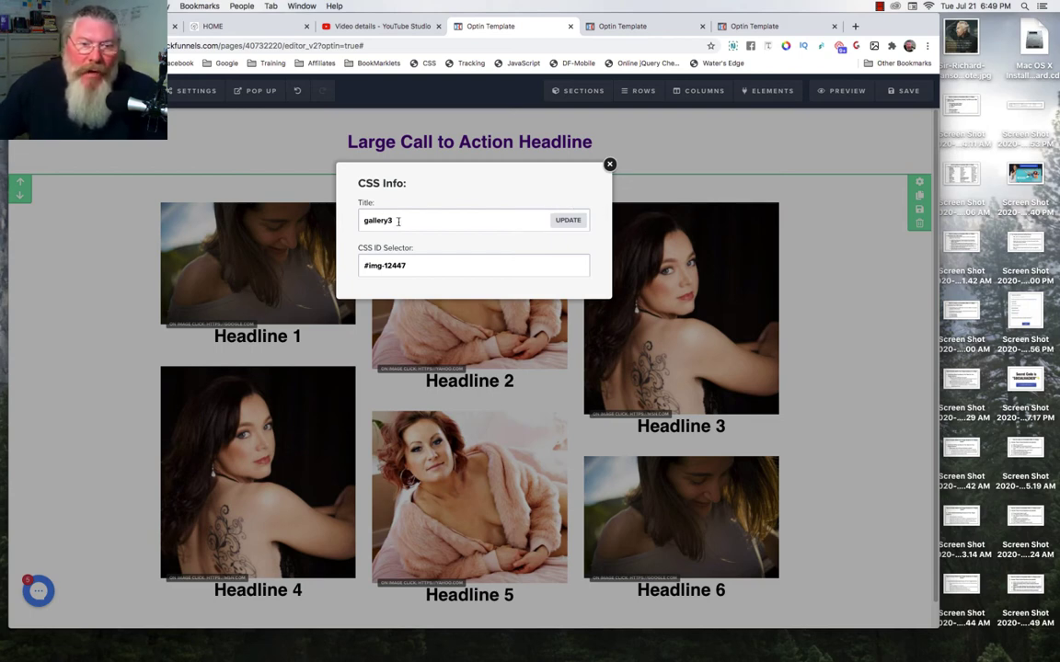
double_click(363, 220)
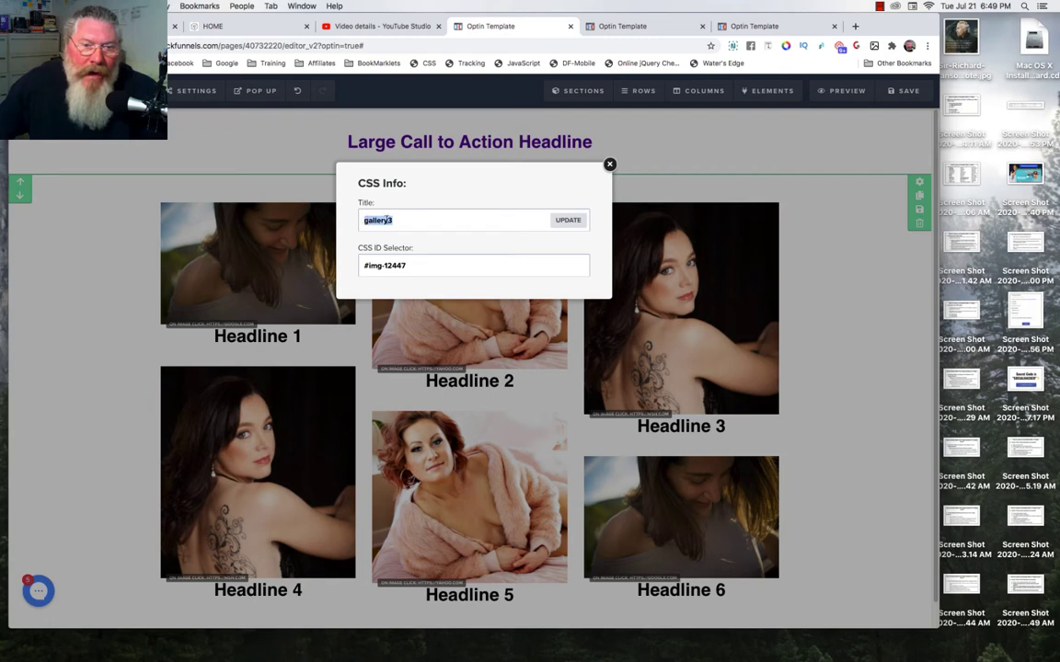
click(566, 220)
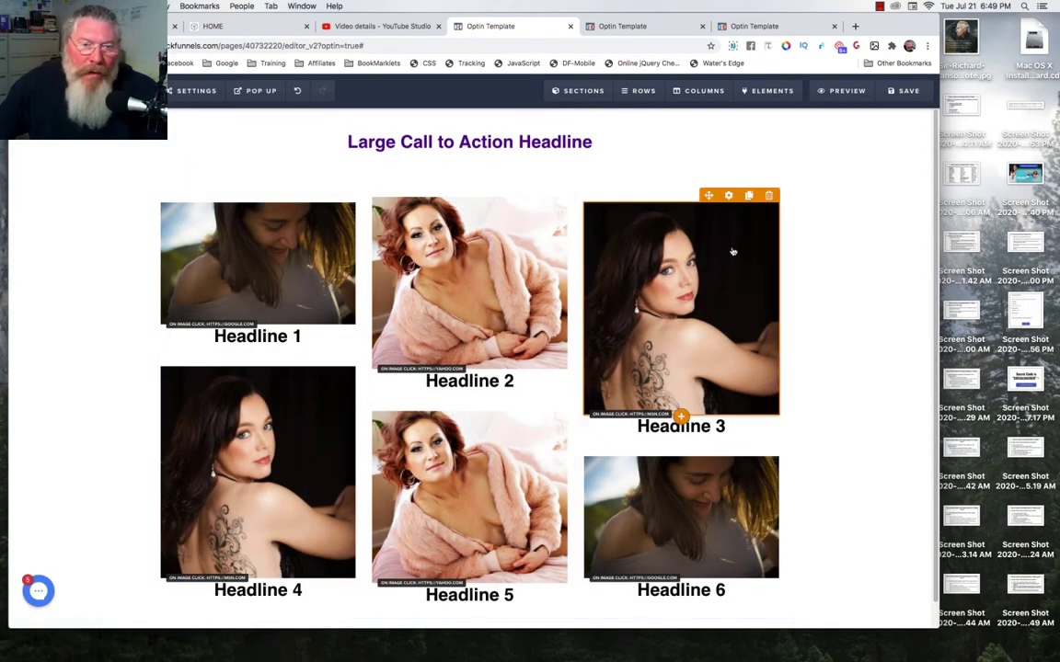
Open the CSS info of the Headline 3 text and save its title as imgText3
click(716, 426)
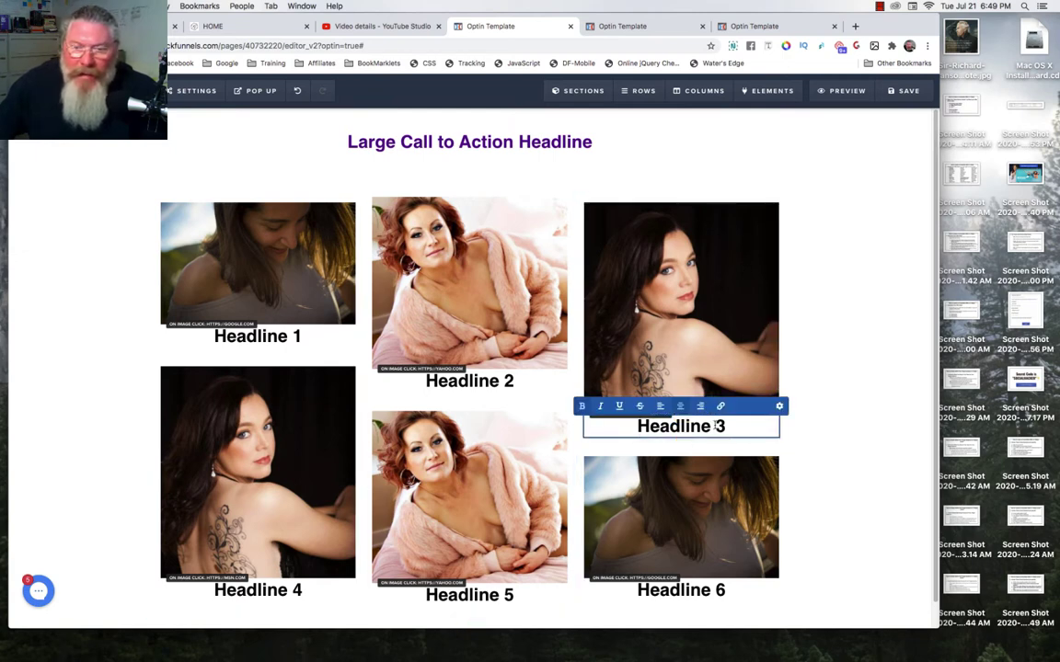
click(779, 407)
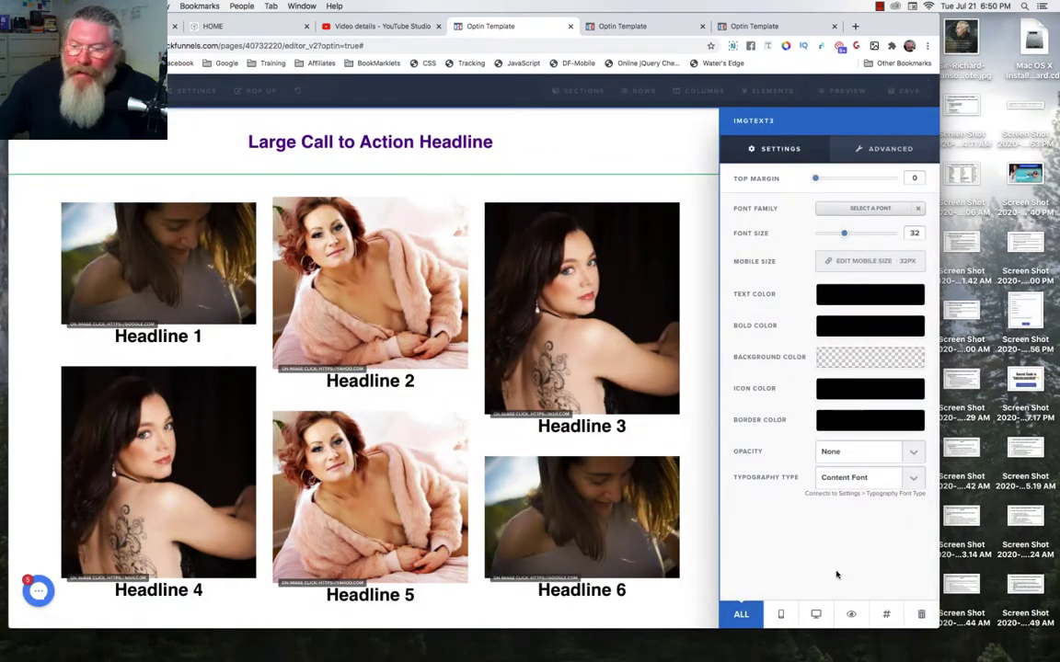
click(886, 616)
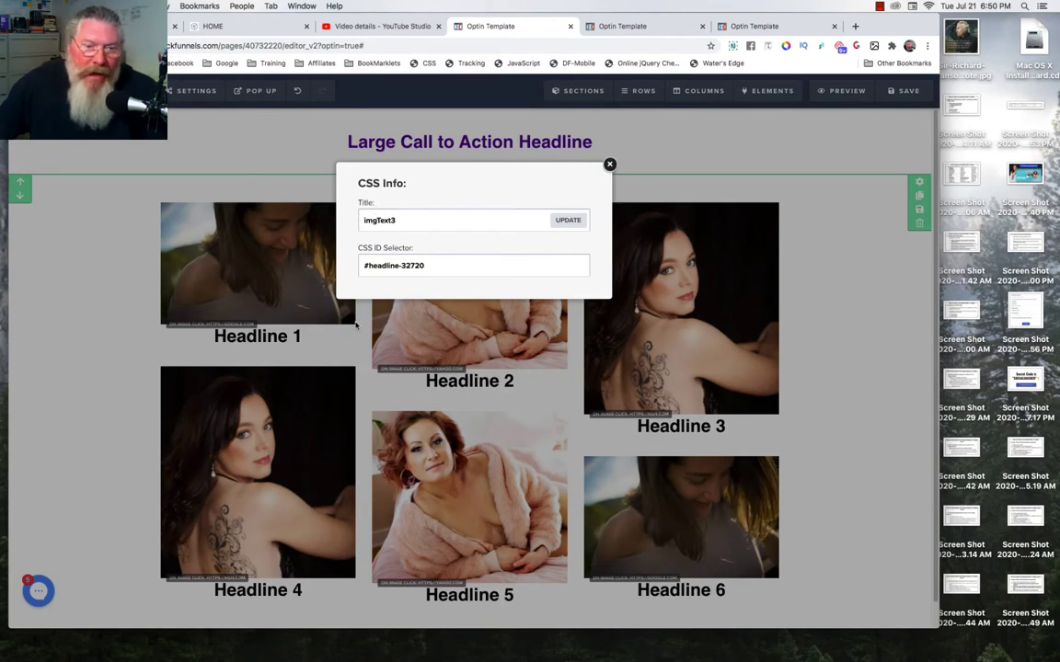
click(568, 220)
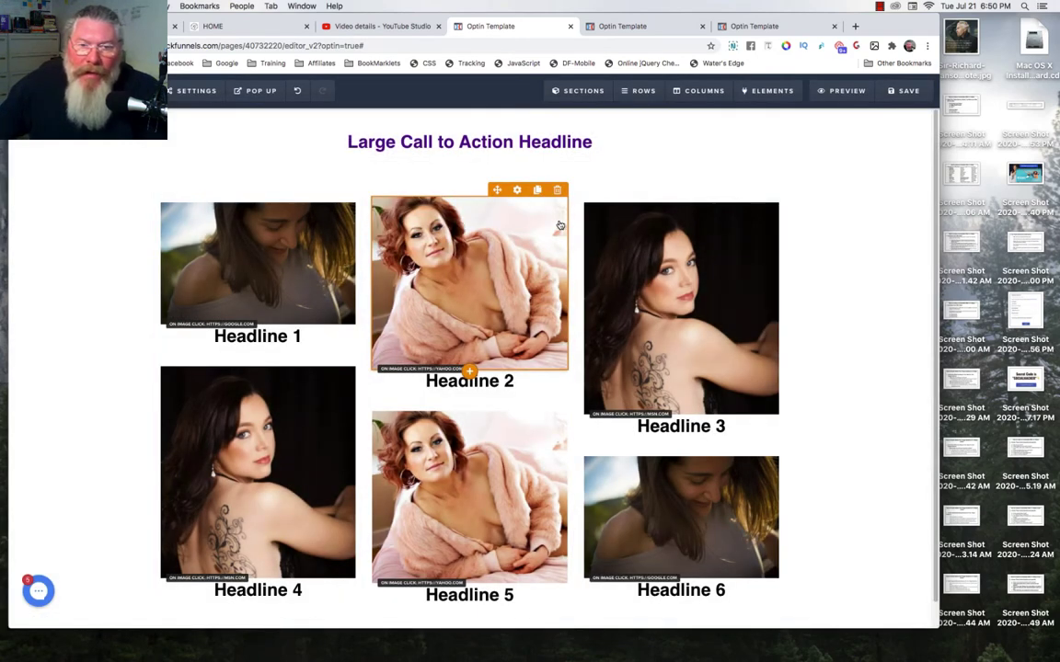
Check the link URL and the link target options in the settings of the image above Headline 3
click(713, 255)
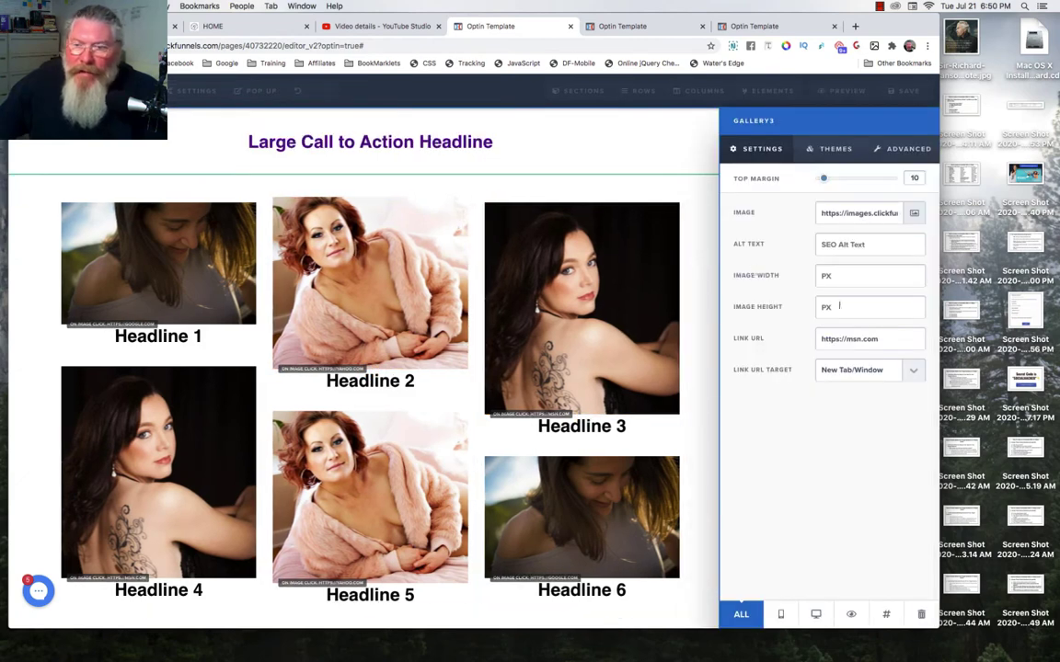
drag(819, 339, 890, 340)
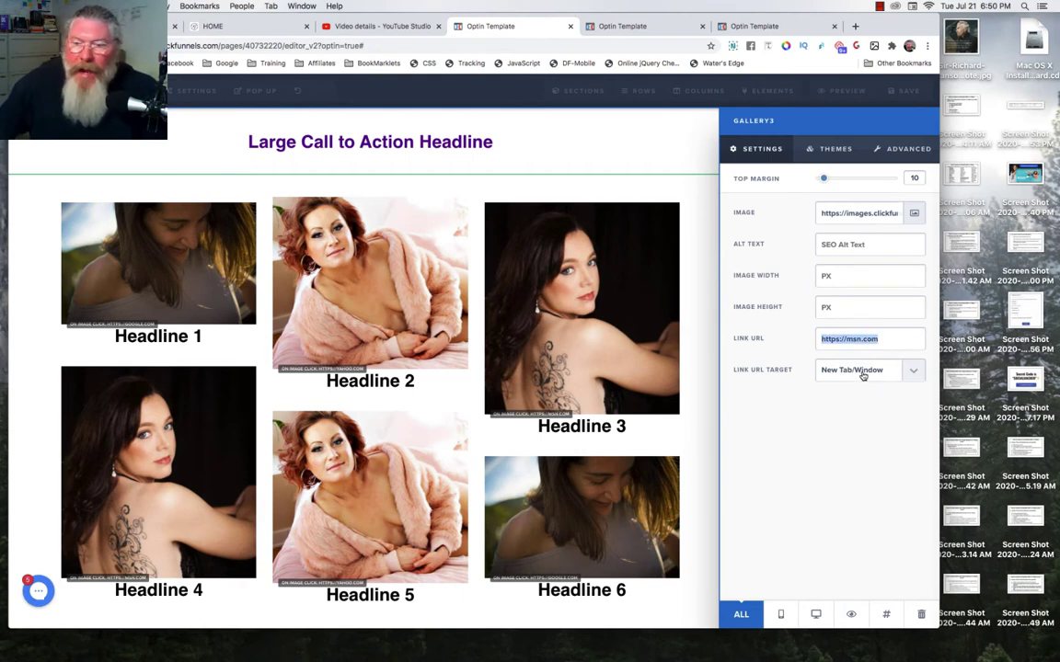
click(856, 370)
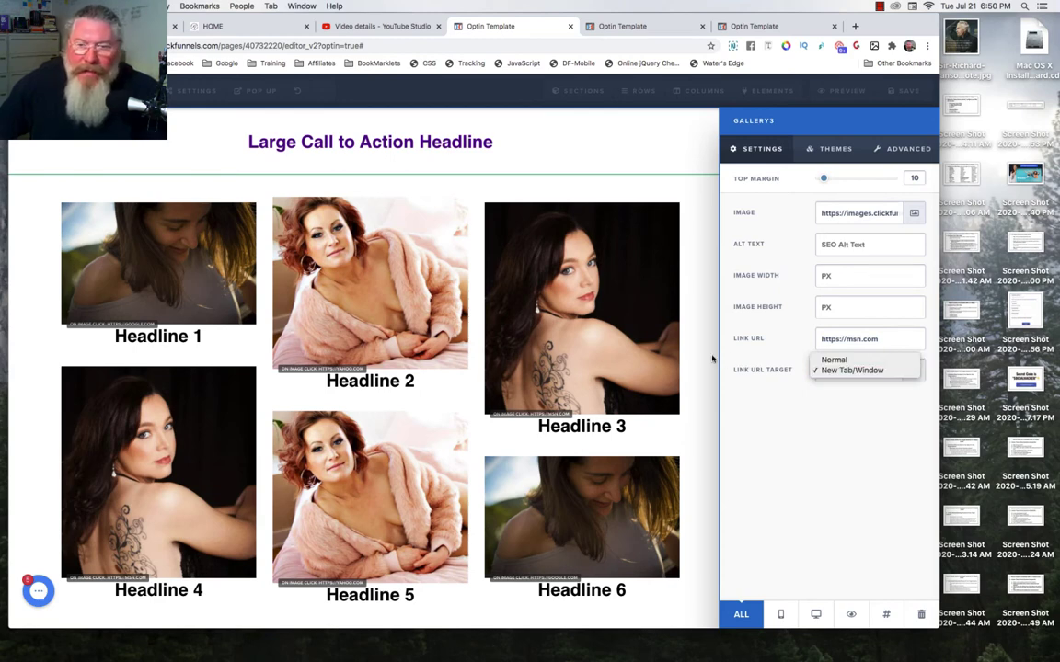
click(624, 327)
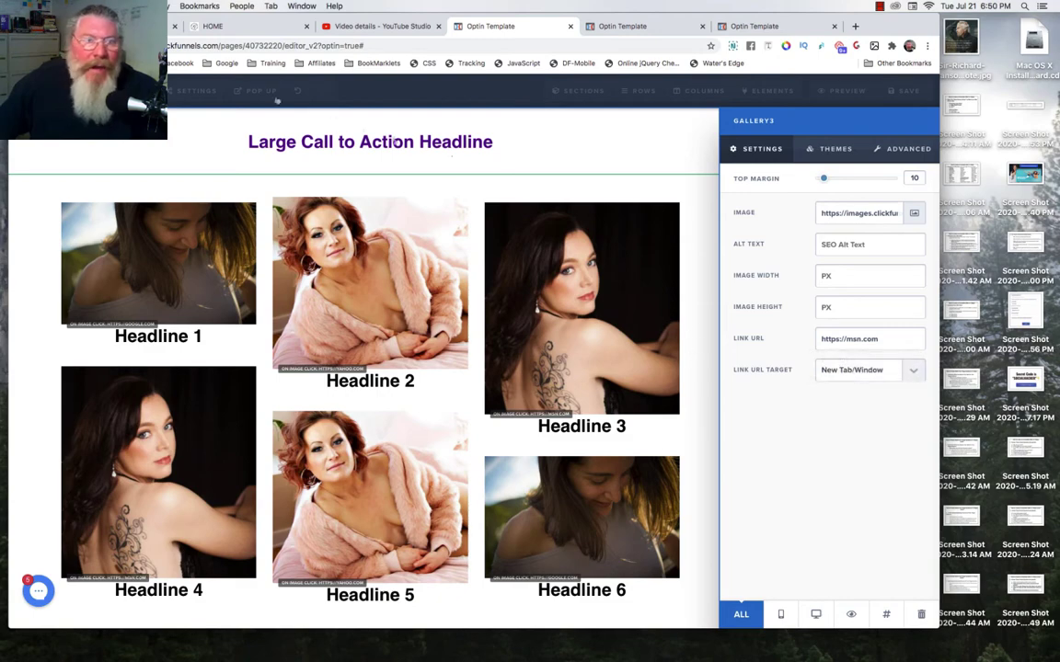
Compare the reference site's Featured Galleries with the preview gallery, and close the image settings in the page editor
click(204, 28)
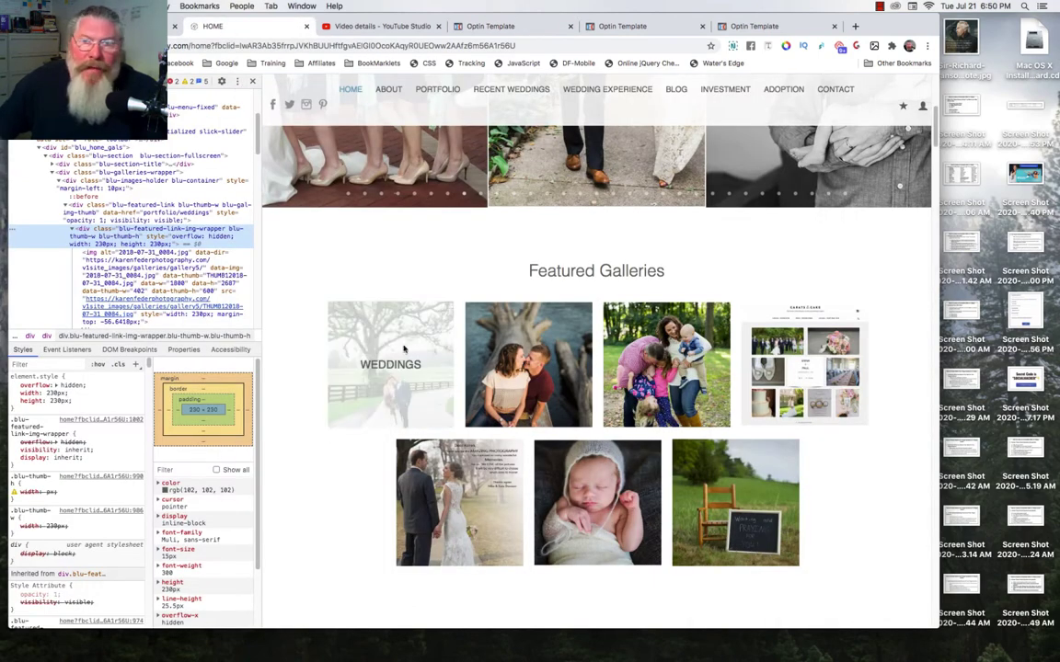
click(604, 28)
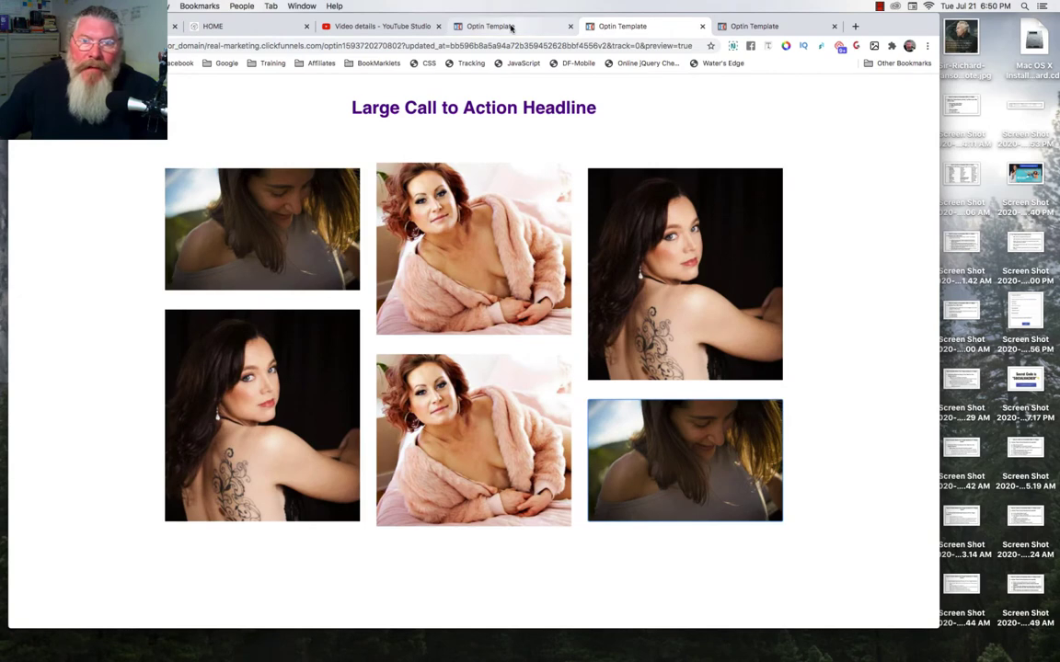
click(462, 27)
click(649, 185)
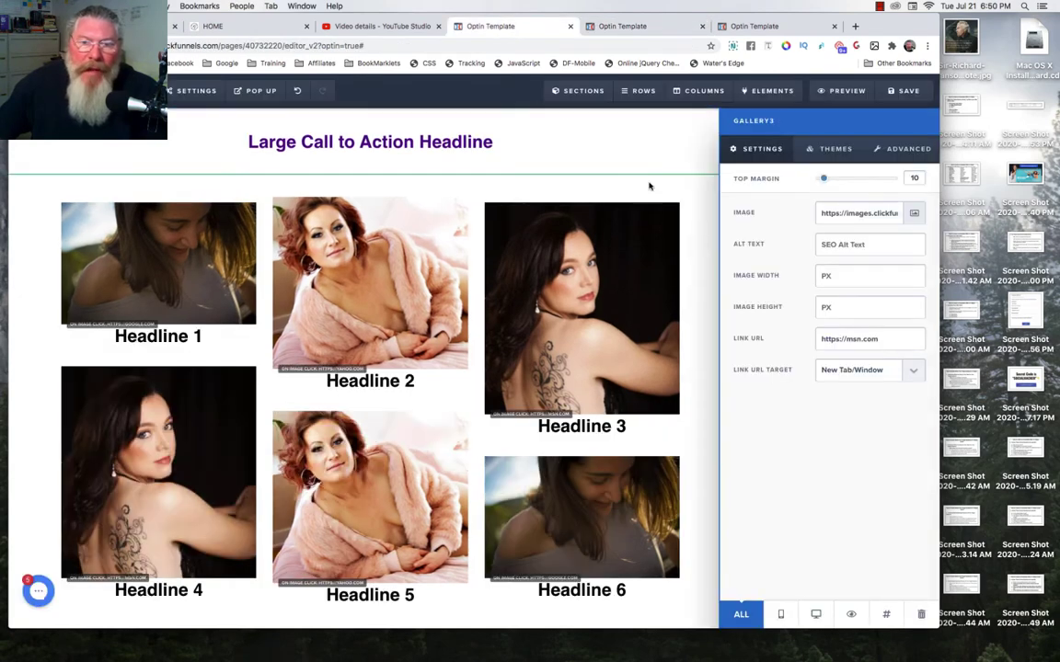
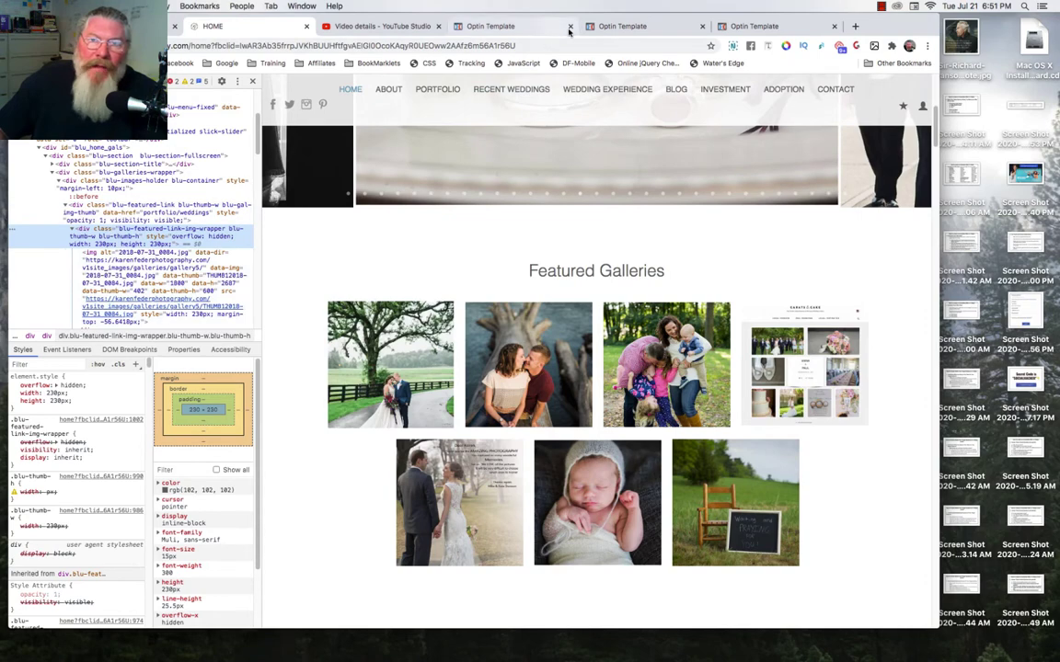
click(623, 28)
In the page editor's footer tracking code, delete the opening comment marker <!-- above the gallery script and close the code window
click(520, 27)
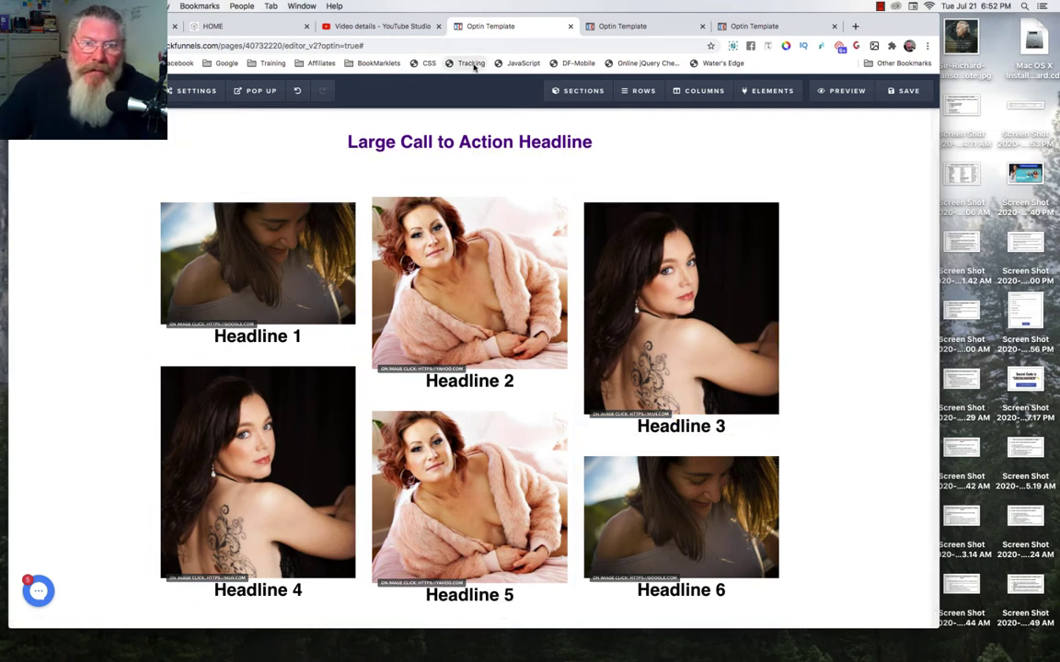
click(471, 63)
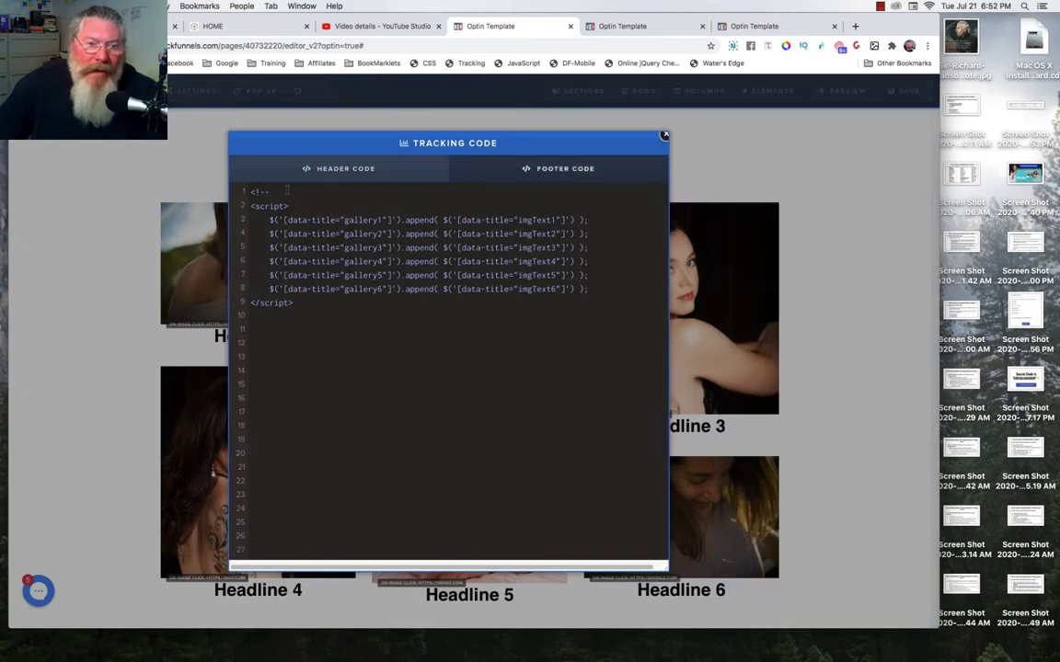
key(BackSpace)
key(BackSpace)
key(BackSpace)
key(BackSpace)
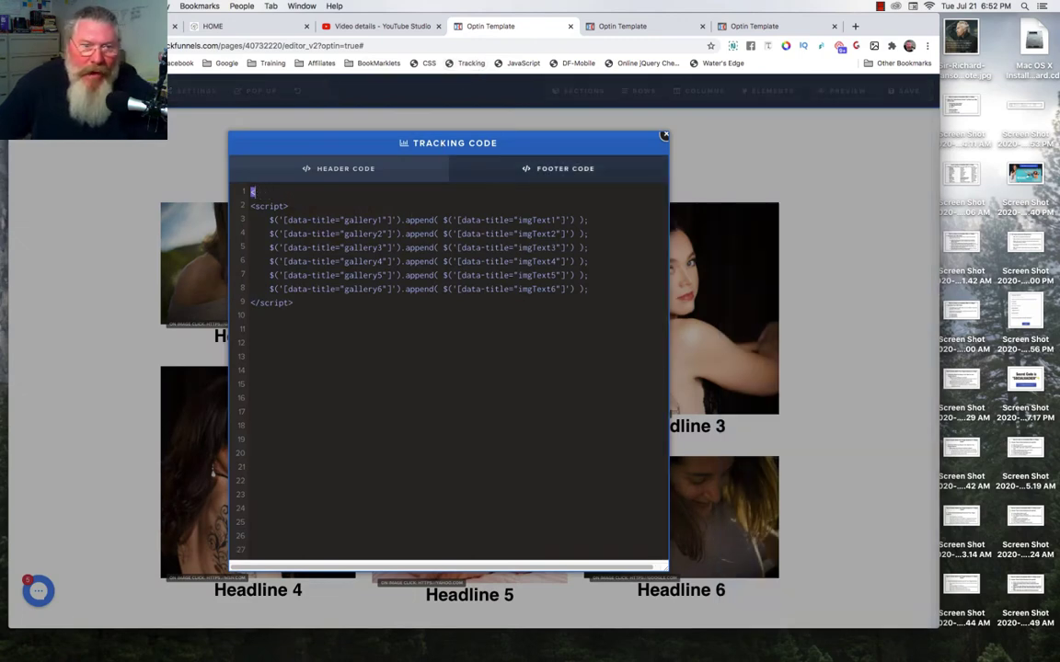
key(BackSpace)
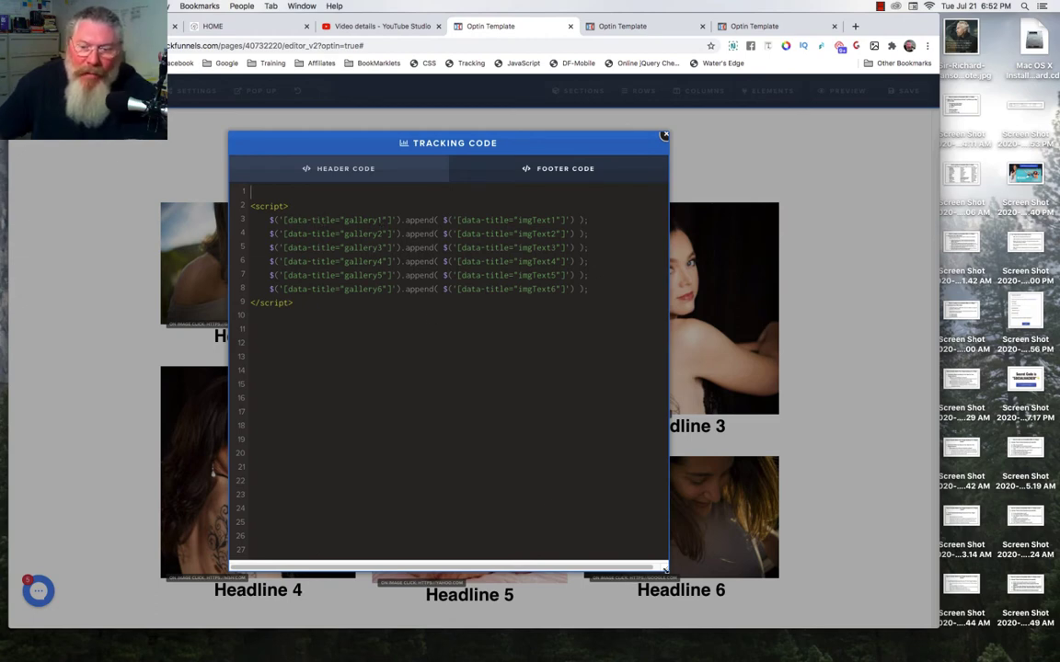
drag(664, 567, 629, 569)
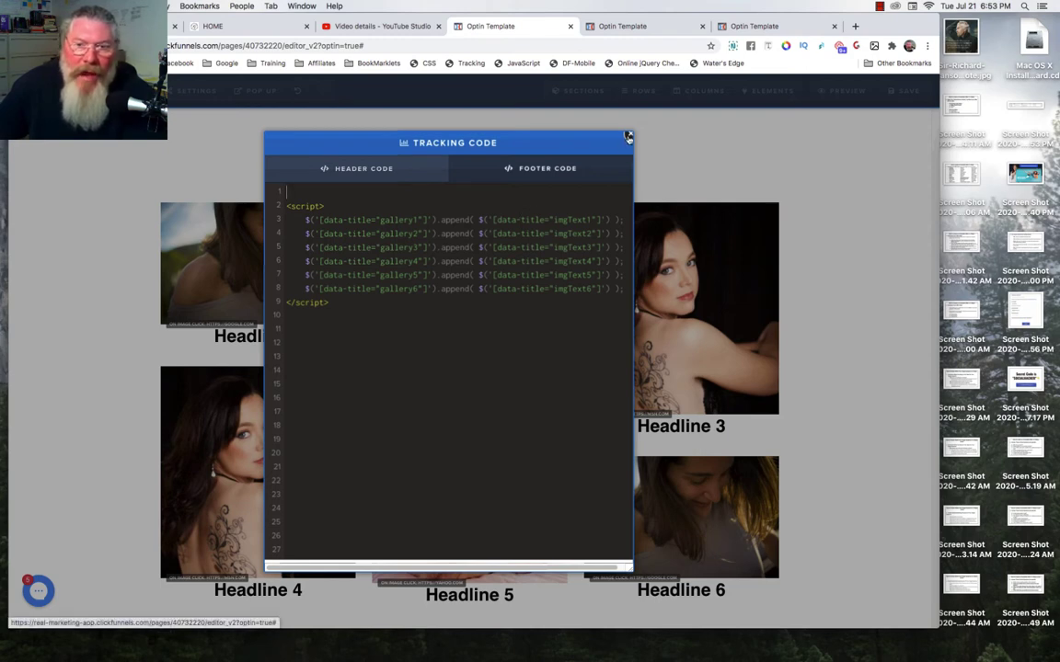
click(629, 137)
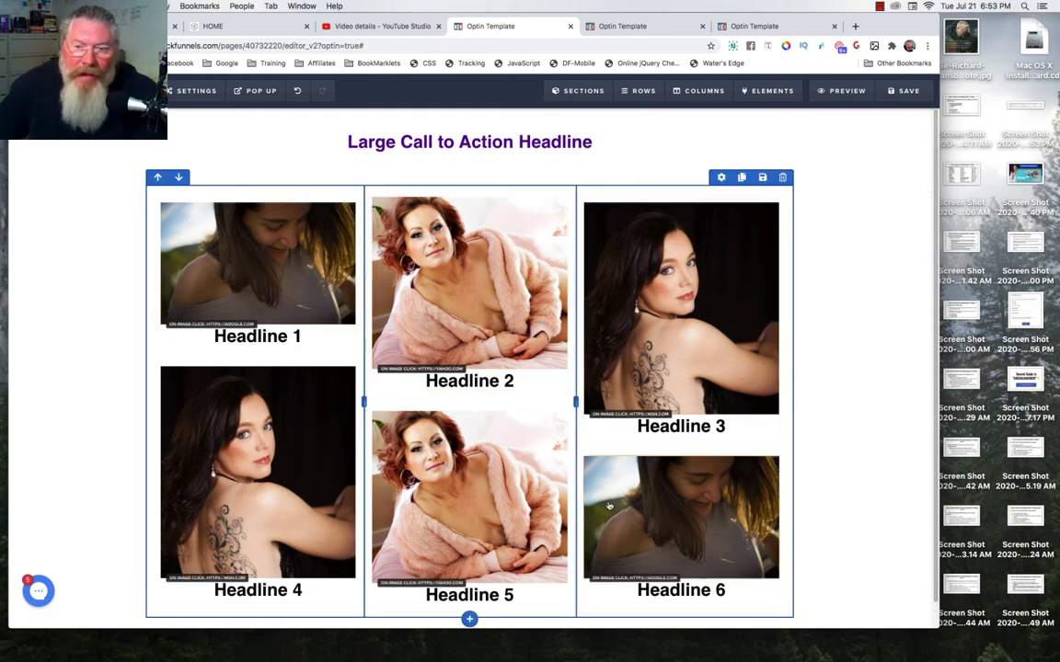
Examine the image gallery on the preview page
click(623, 27)
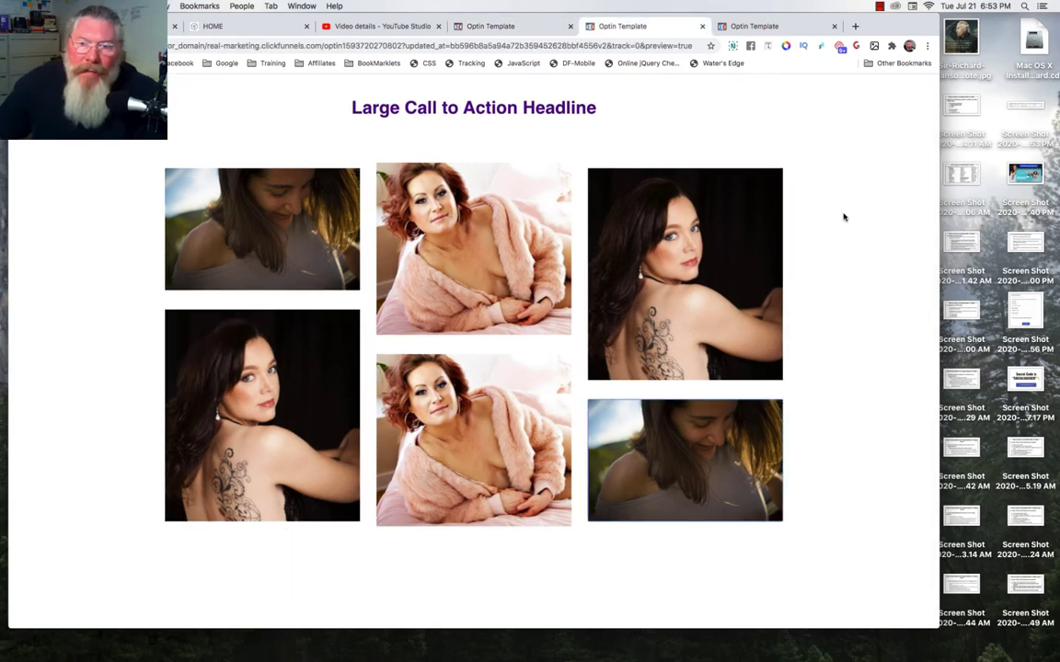
mouse_move(773, 244)
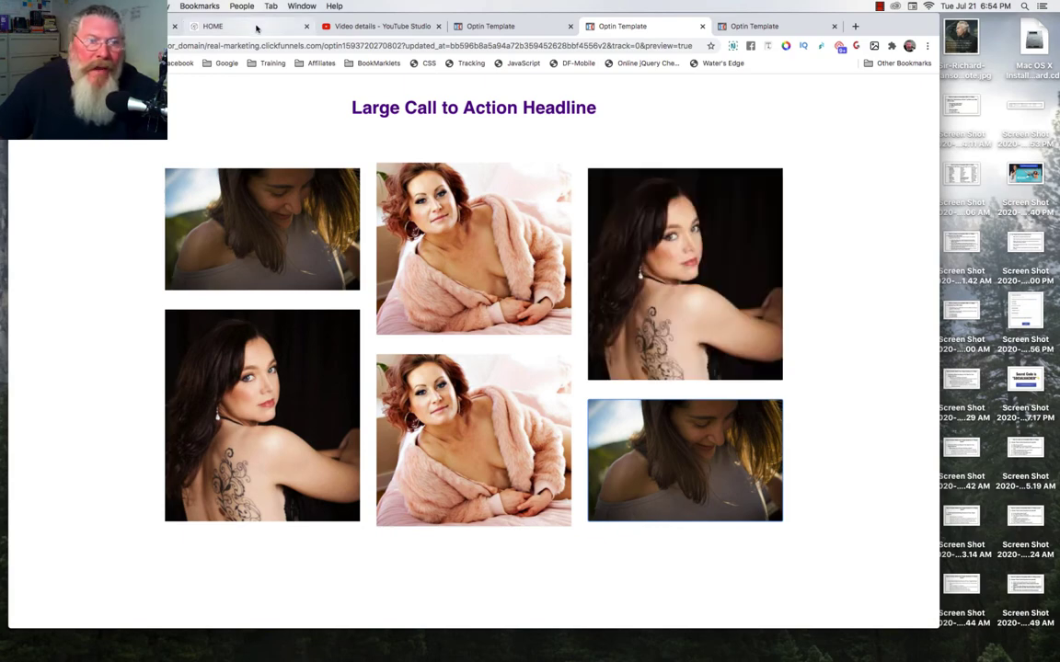
Compare the reference site's Featured Galleries hover effect with the preview gallery, and return to the page editor
click(212, 25)
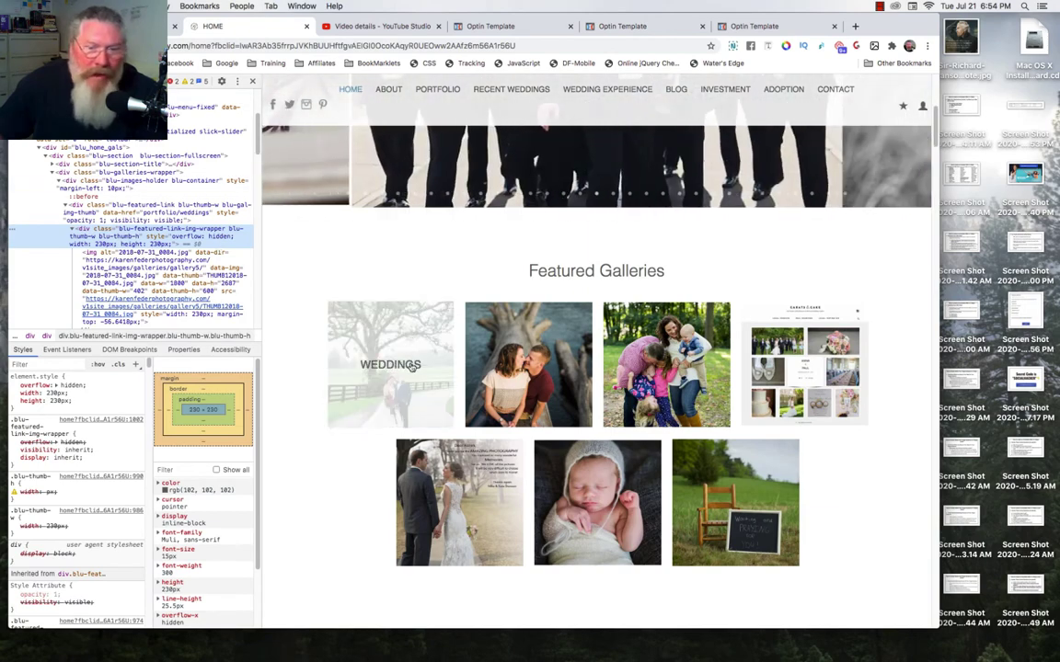
click(632, 26)
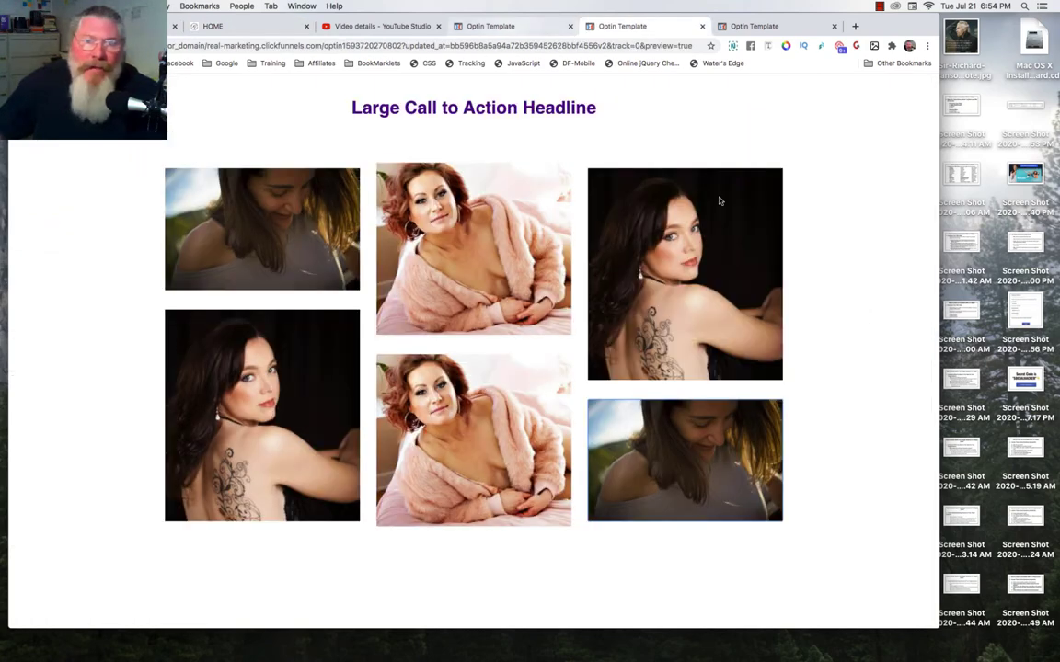
click(510, 26)
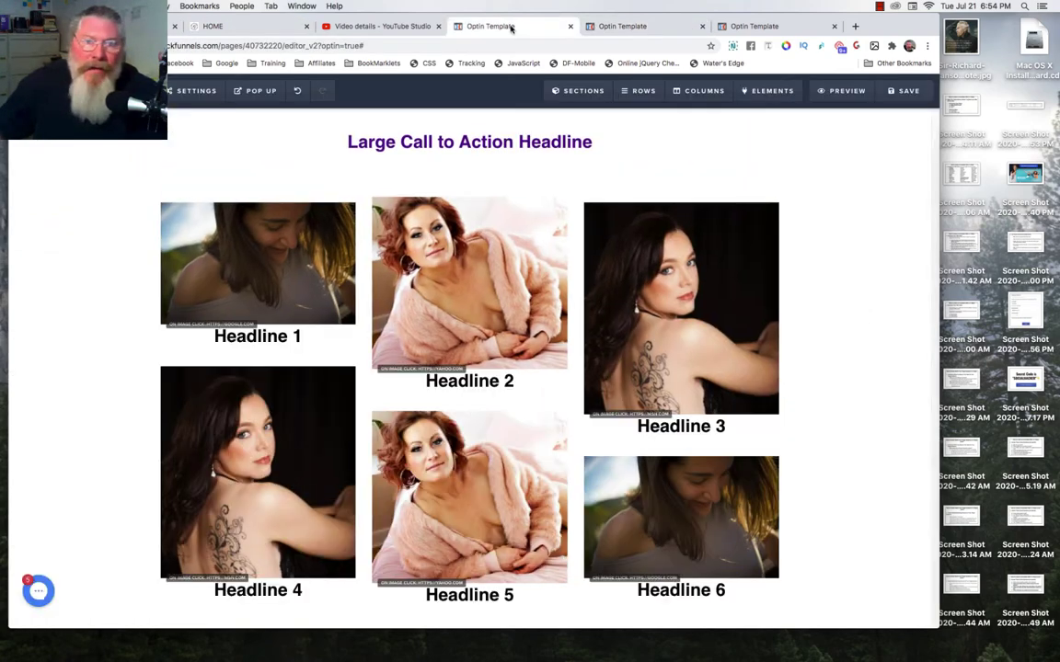
In the page's custom CSS, delete the opening comment marker on line 1 above the imgText rule and close the code window
click(425, 64)
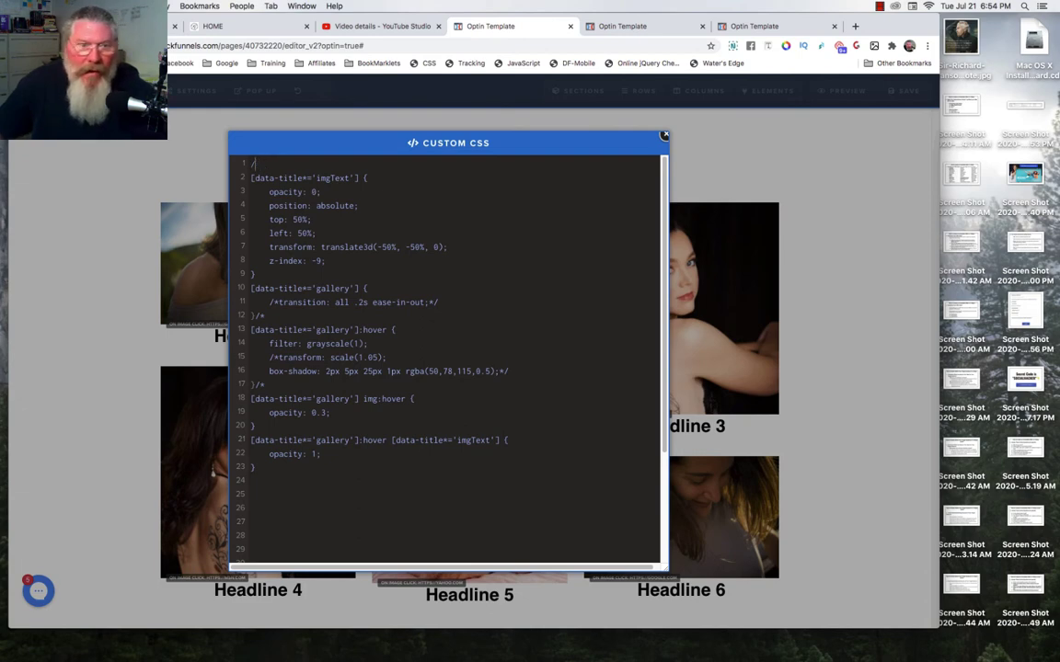
key(BackSpace)
key(BackSpace)
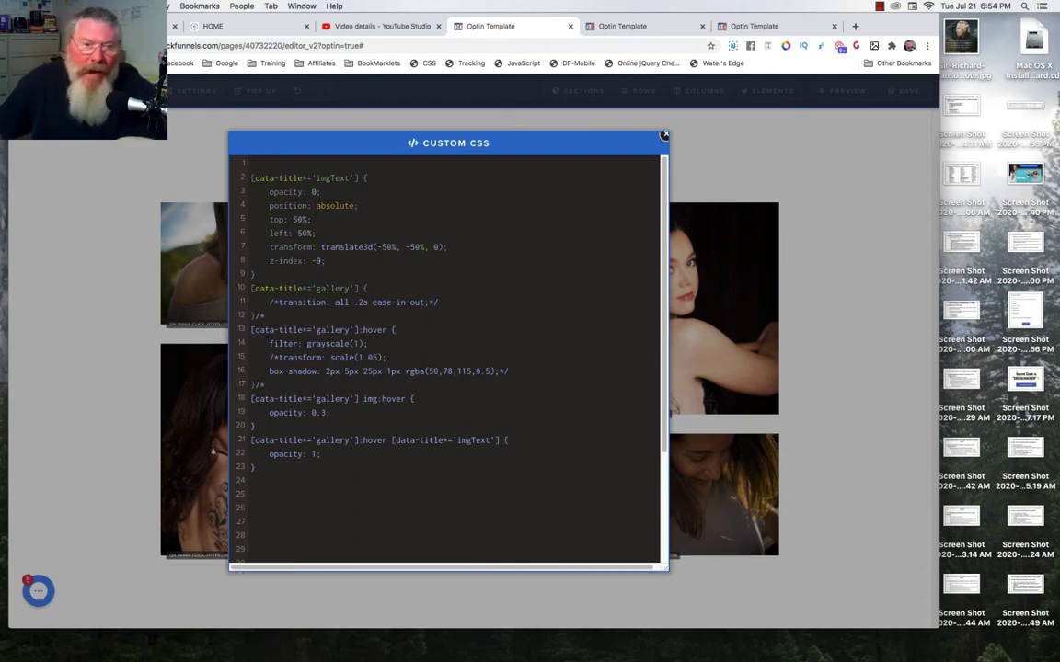
text(/)
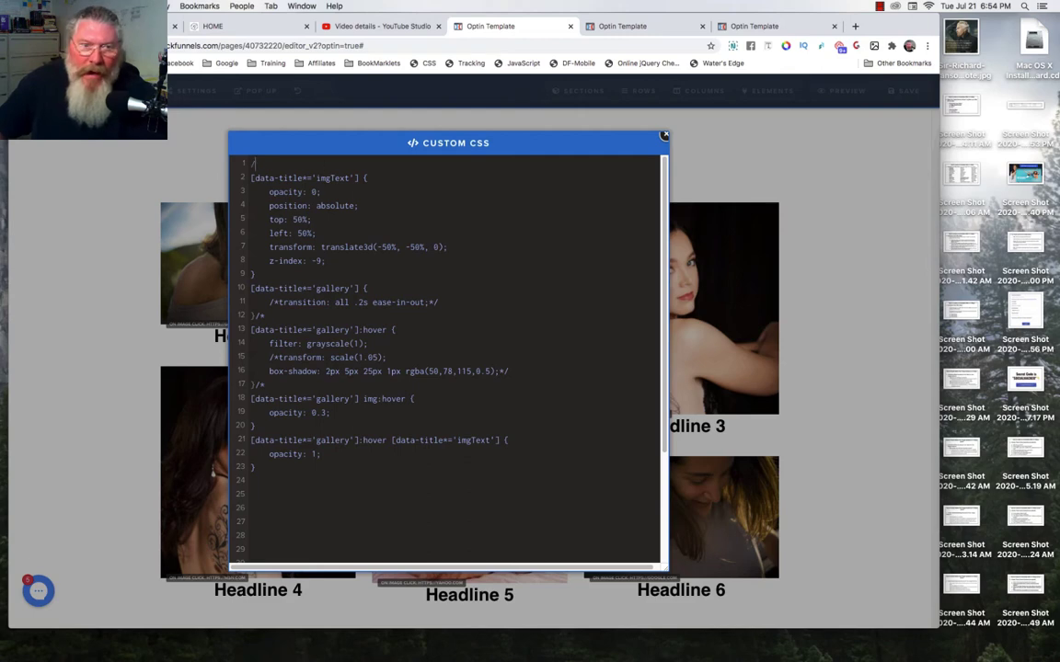
key(BackSpace)
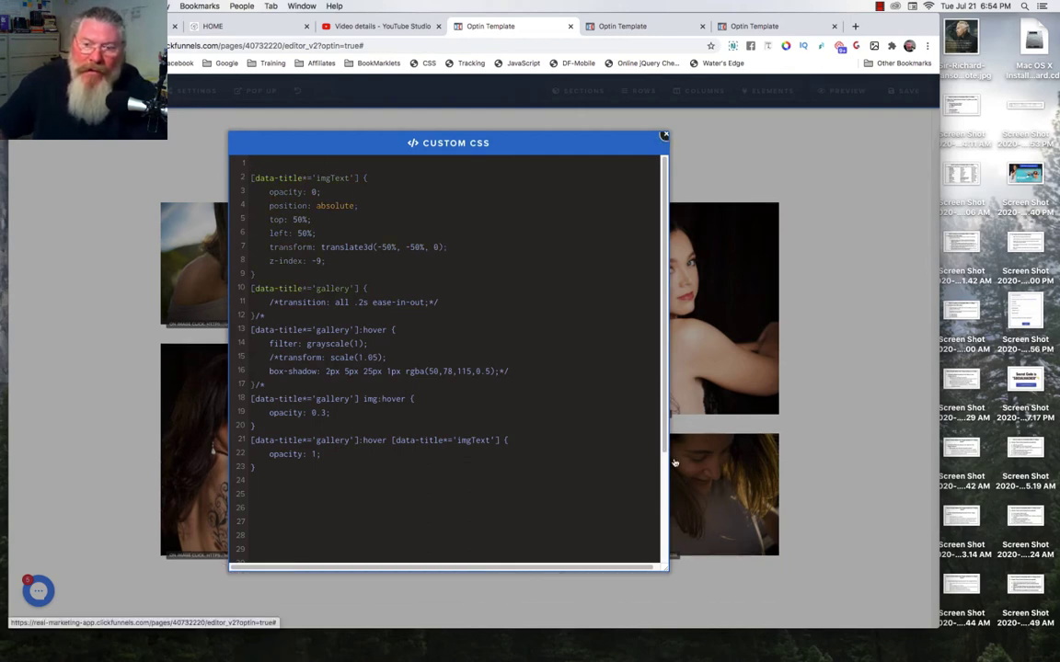
click(664, 135)
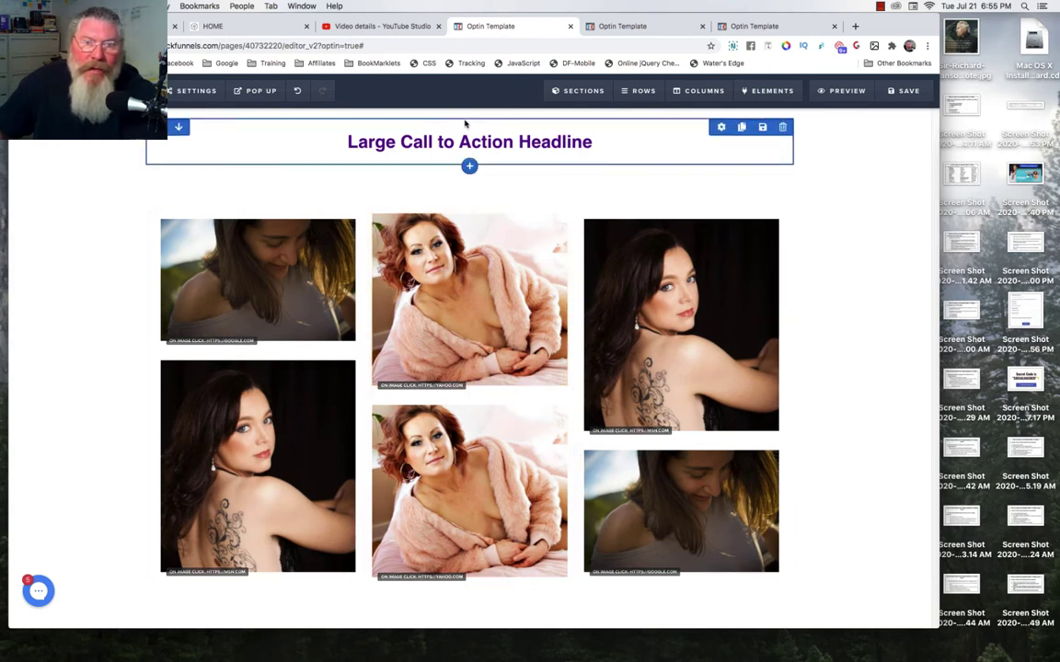
Reopen the custom CSS, comment out opacity: 0 in the imgText rule, remove the comment markers again, and narrow the code window
click(428, 64)
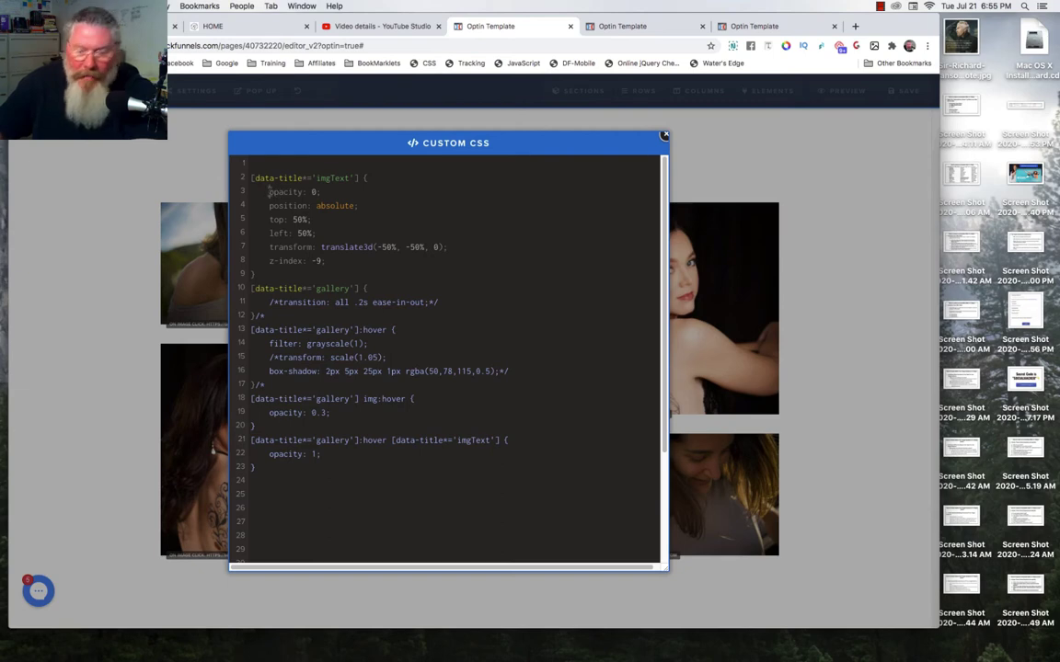
click(269, 191)
text(/)
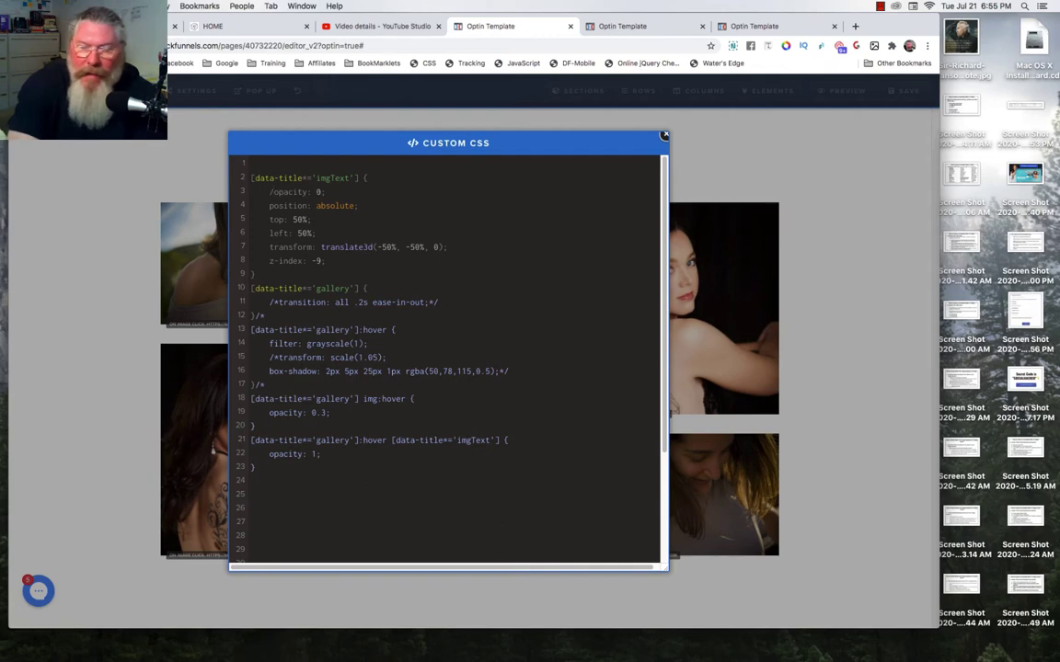
text(*)
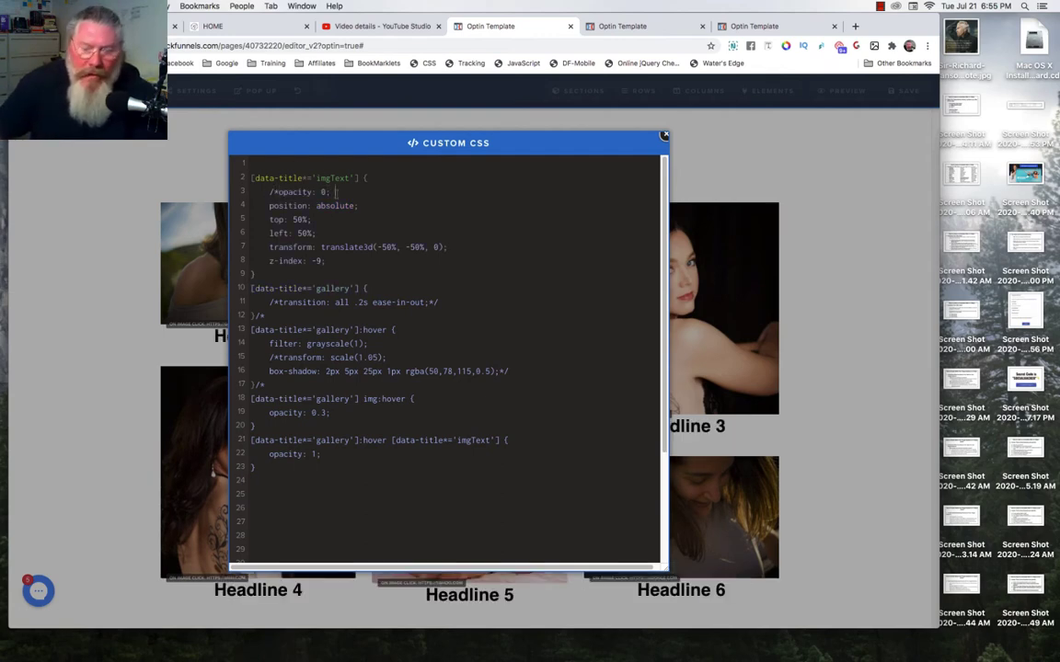
text(*/)
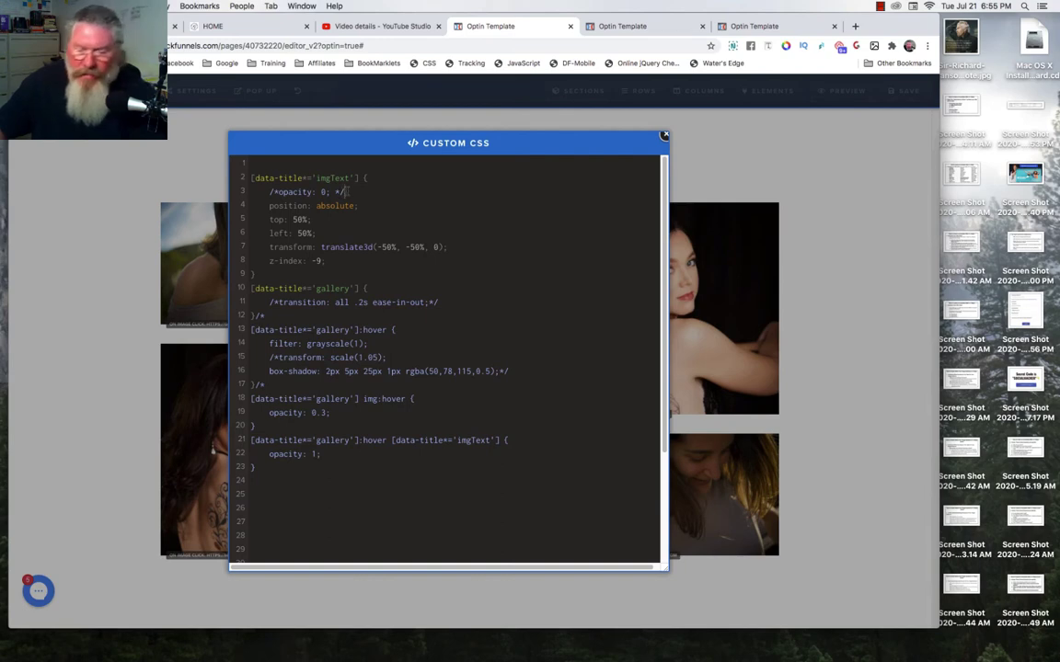
key(BackSpace)
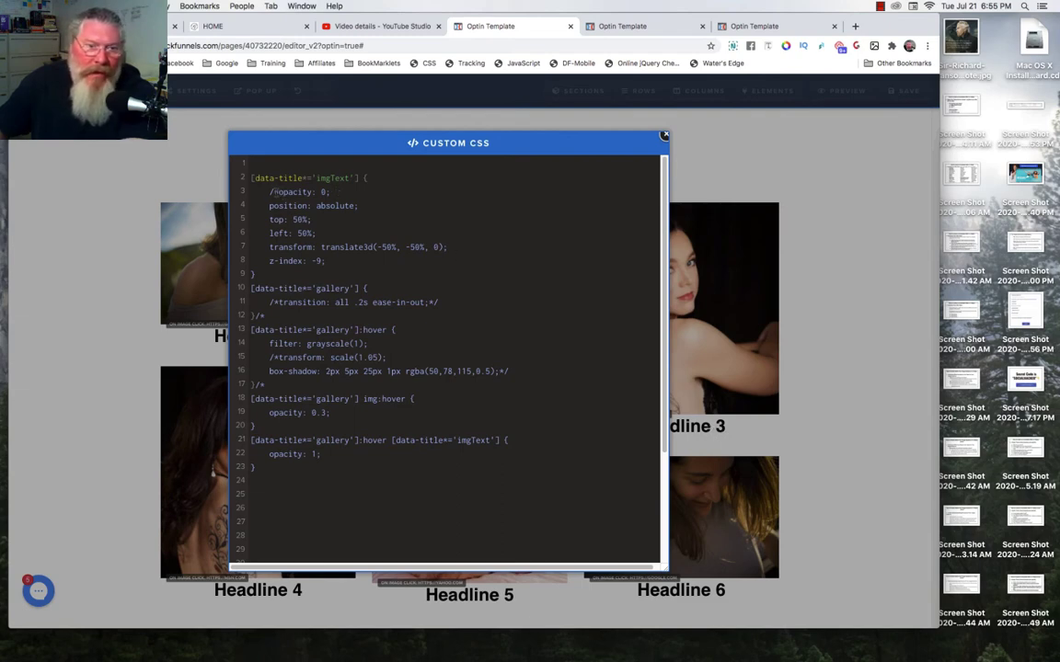
text(/)
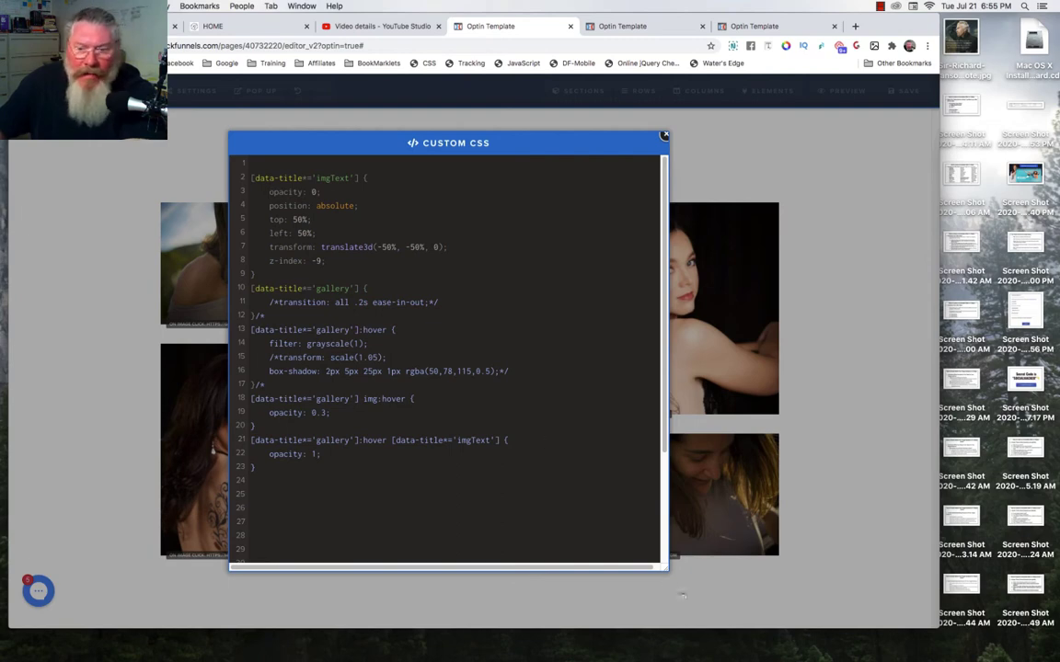
drag(666, 568, 569, 574)
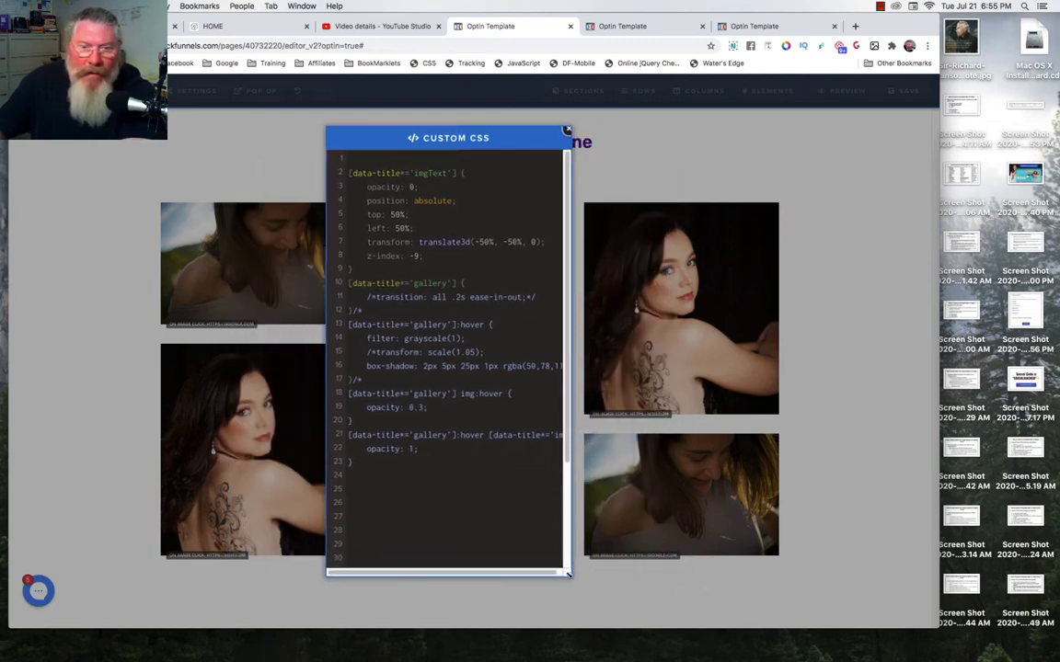
Inspect the preview gallery's Headline 3 image in the developer tools, selecting its gallery3 container and the imgText3 headline wrapper
click(638, 27)
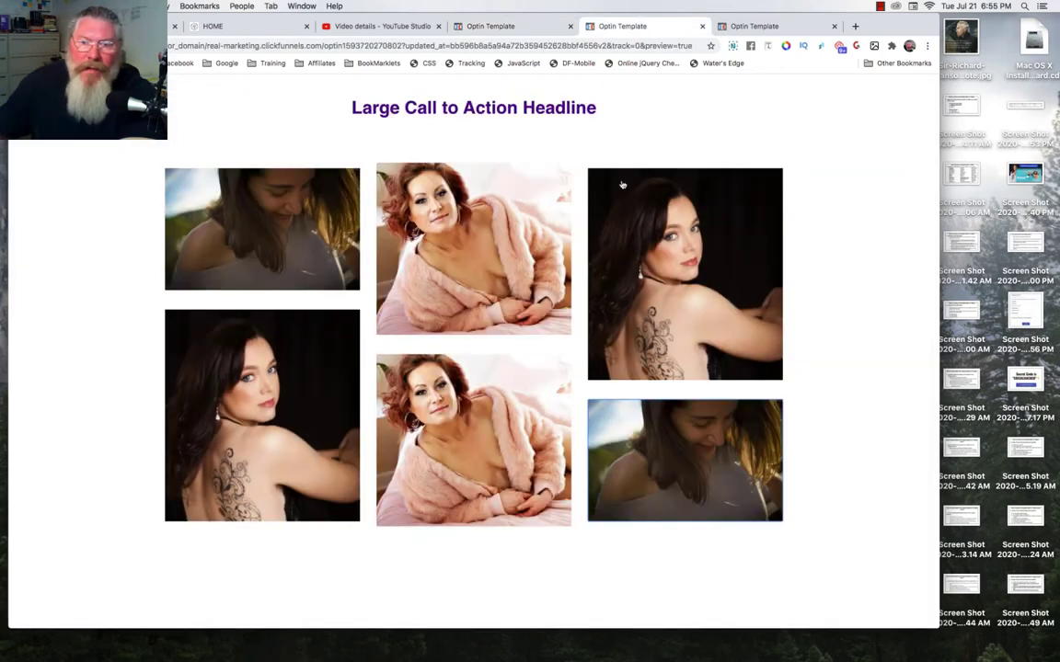
right_click(664, 275)
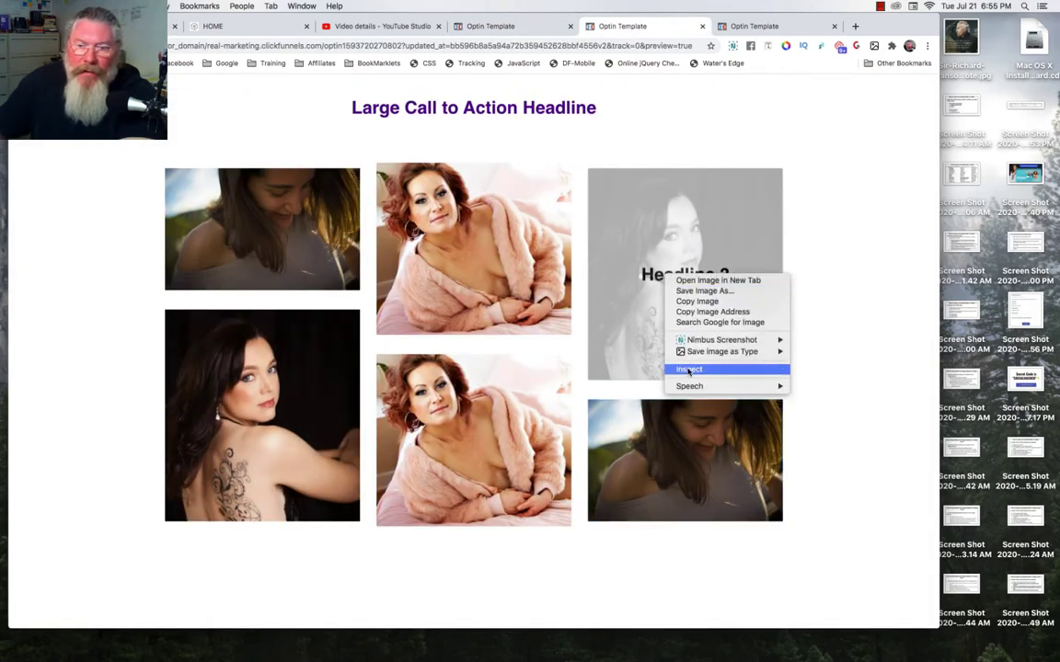
key(Escape)
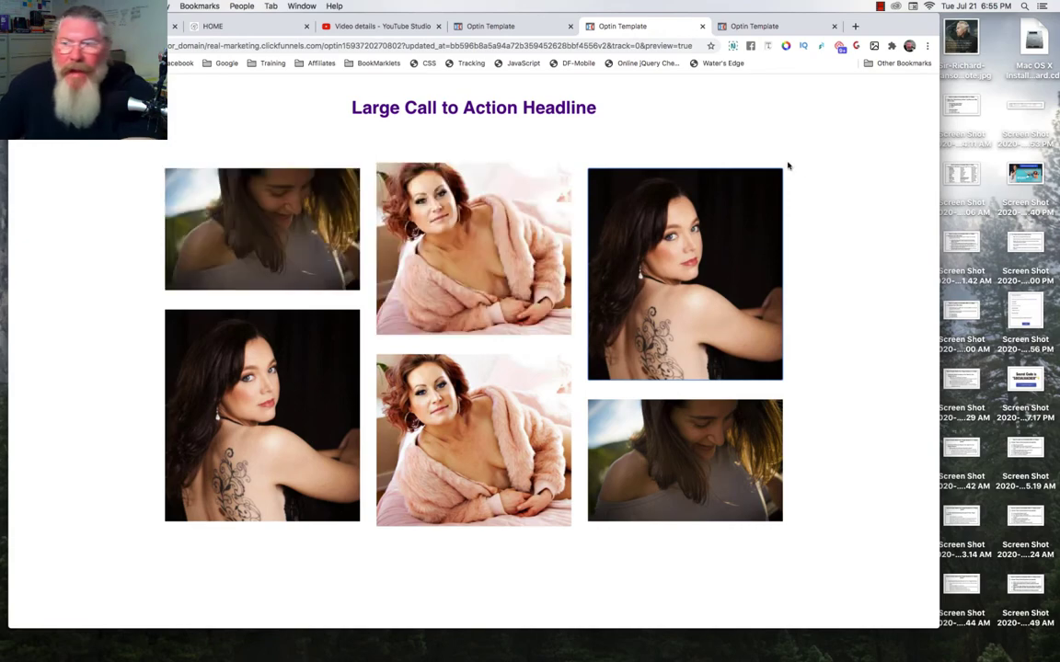
scroll(844, 180, left, 3)
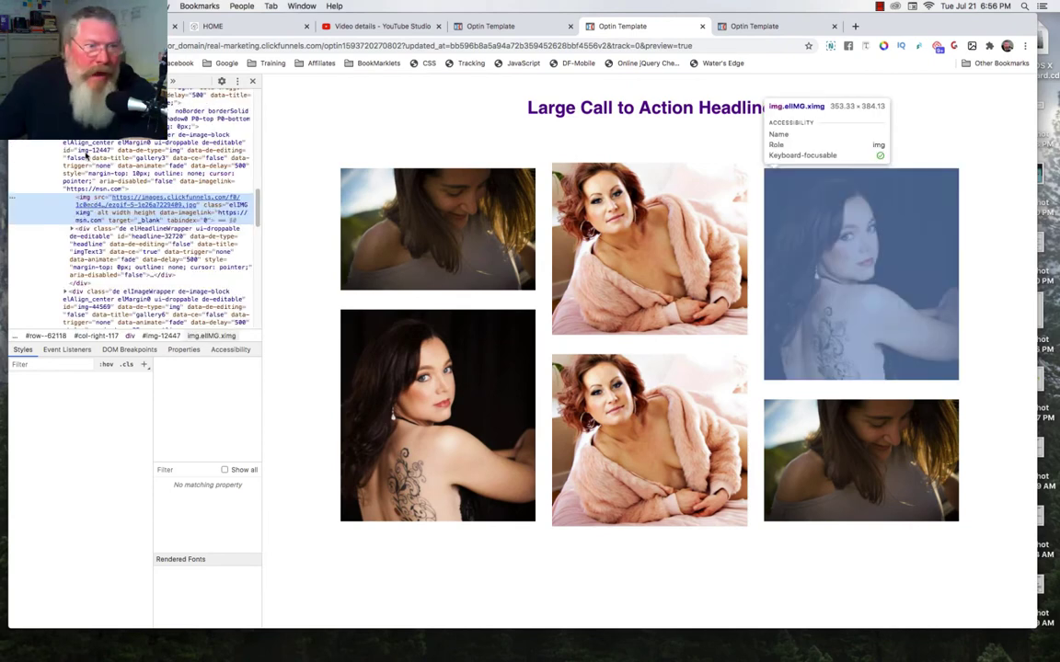
click(69, 150)
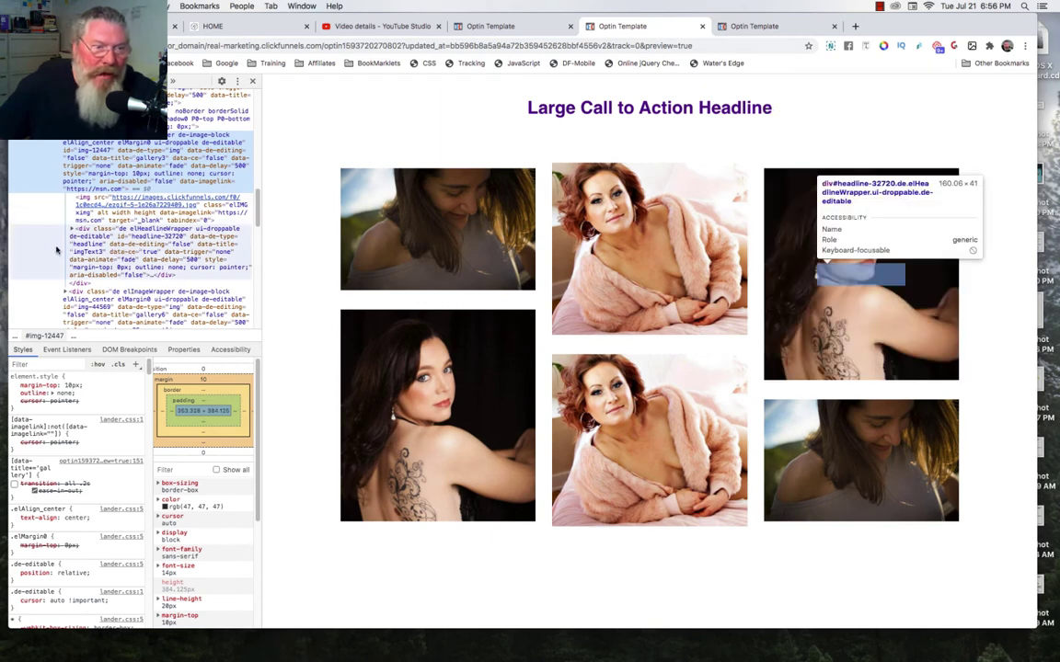
click(122, 246)
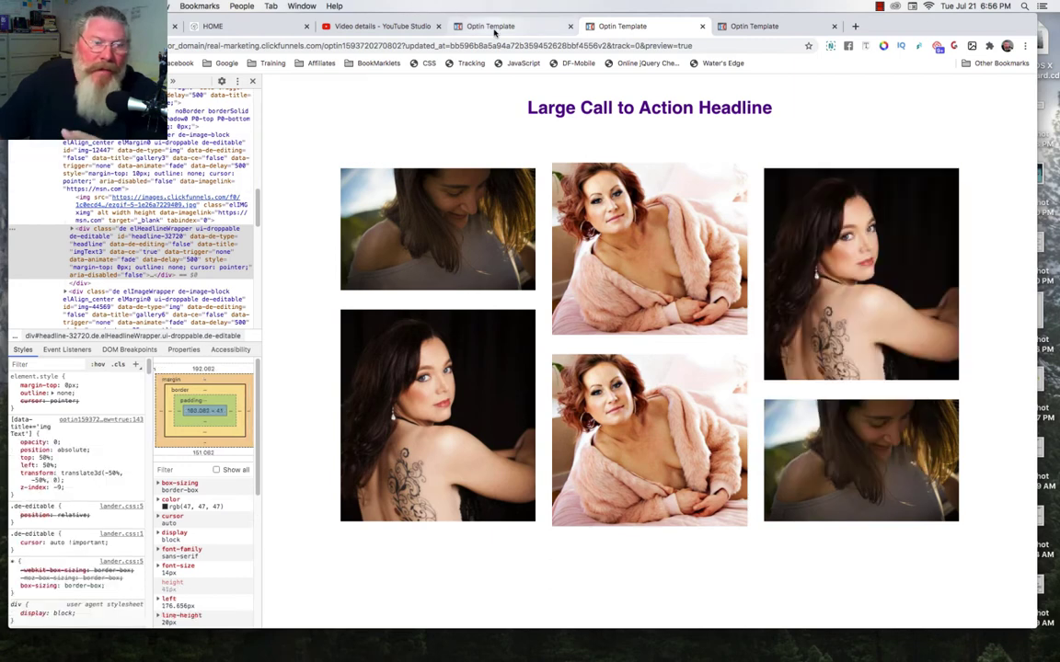
Compare the custom CSS selectors with the data-title attribute of the imgText3 headline wrapper in the preview page's code
key(ctrl+shift+Tab)
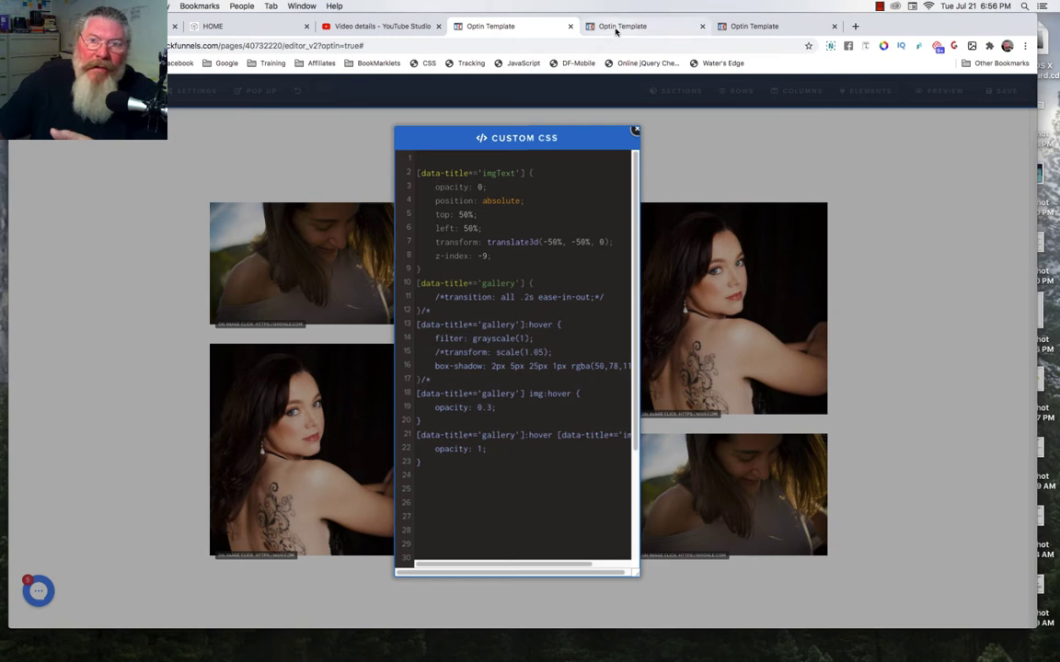
key(ctrl+Tab)
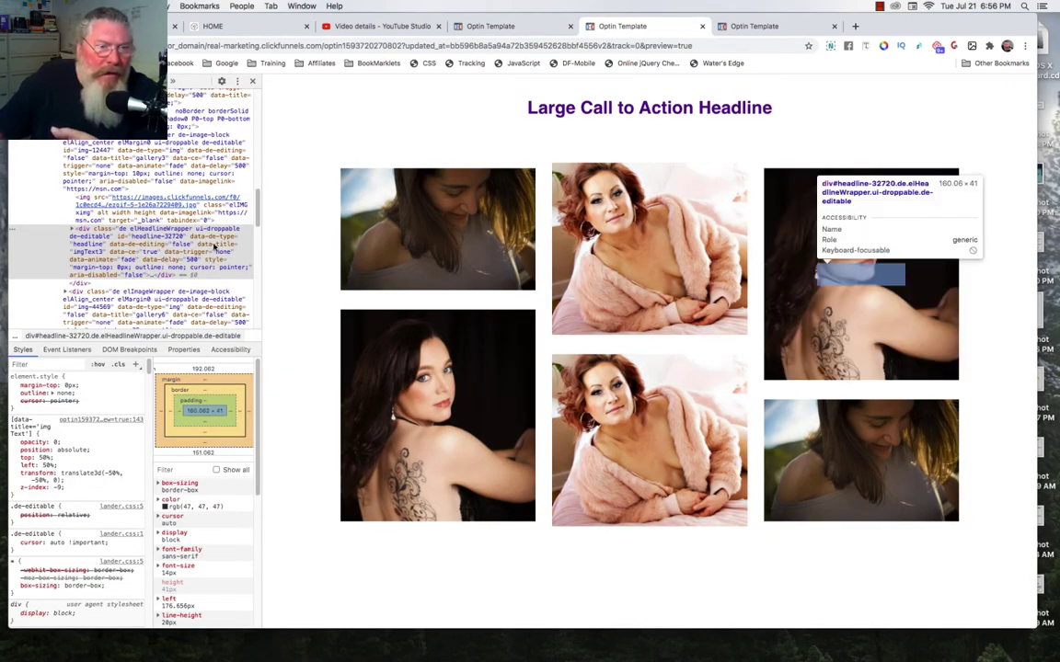
click(214, 246)
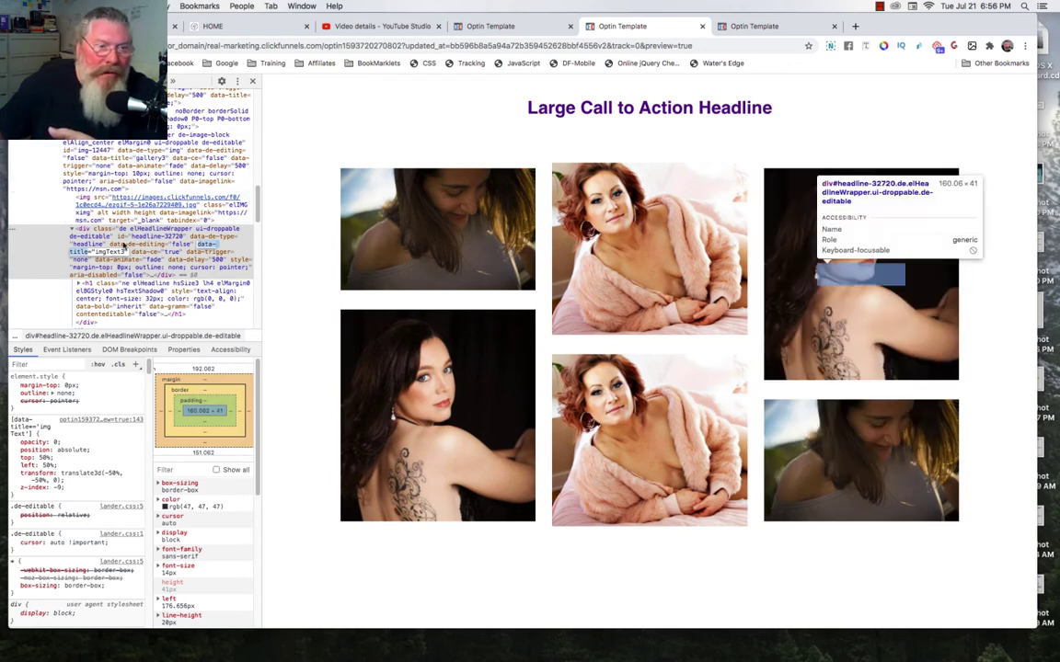
Force the :hover state on the gallery3 container and on the image element inside it
click(32, 160)
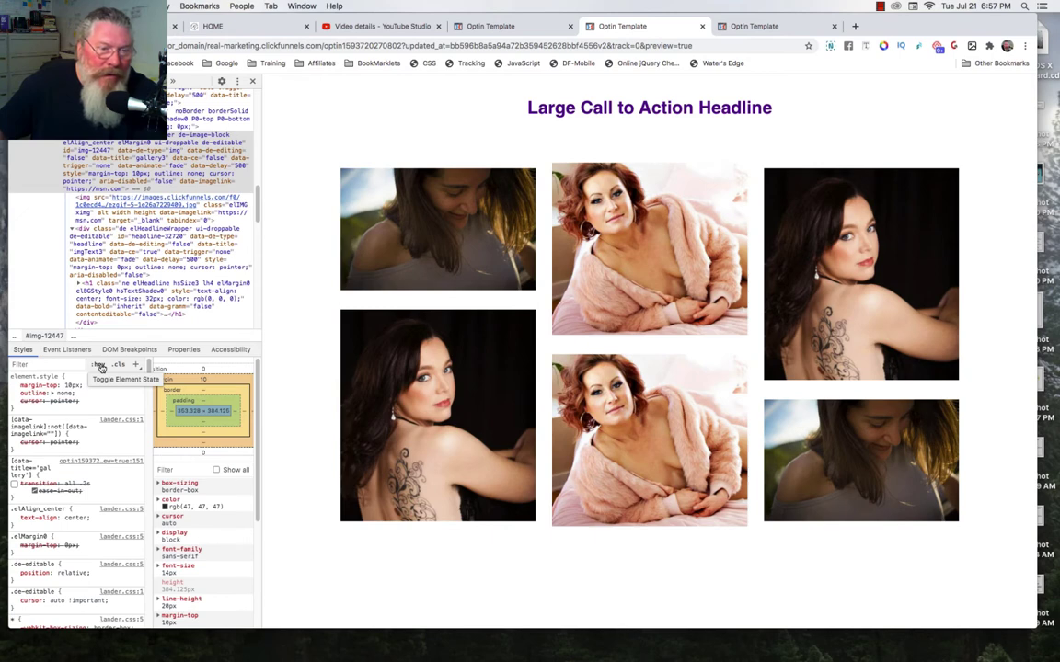
click(100, 366)
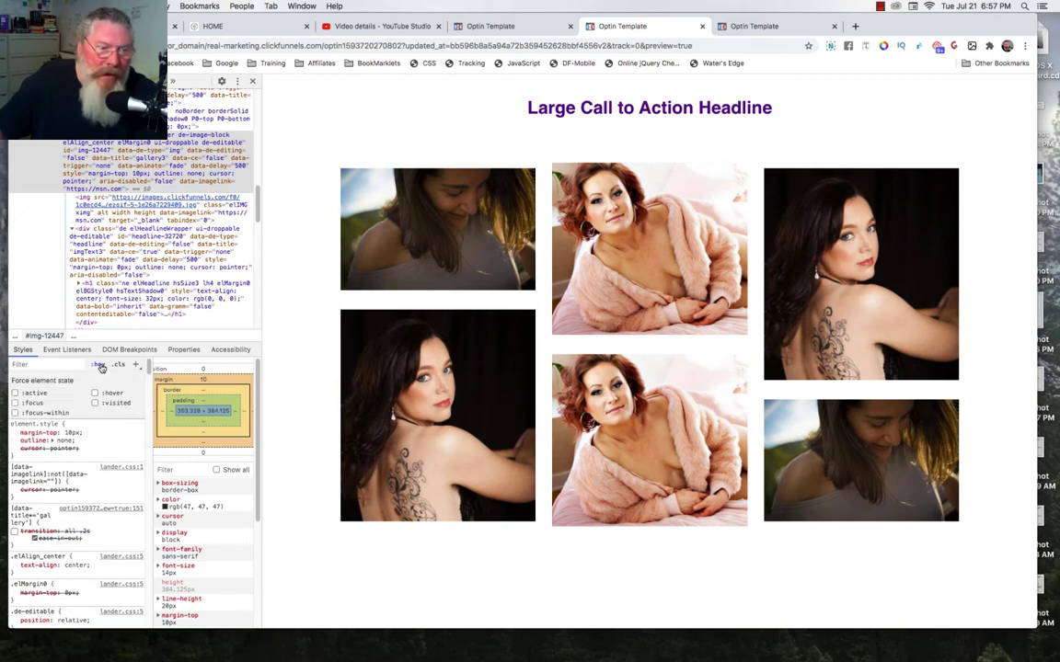
click(95, 393)
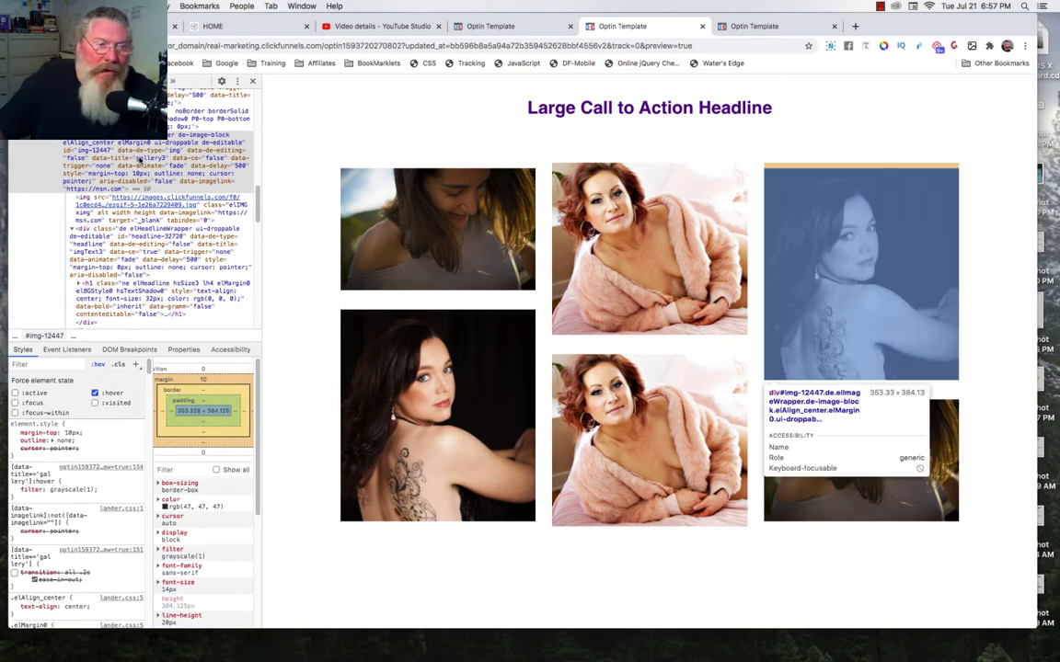
click(64, 212)
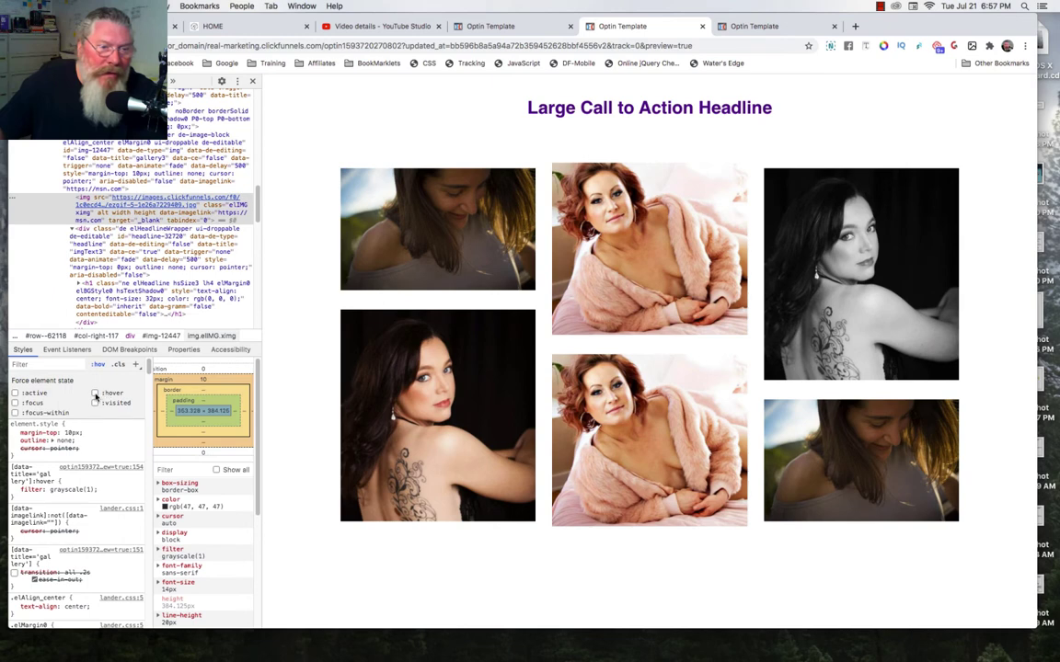
click(95, 394)
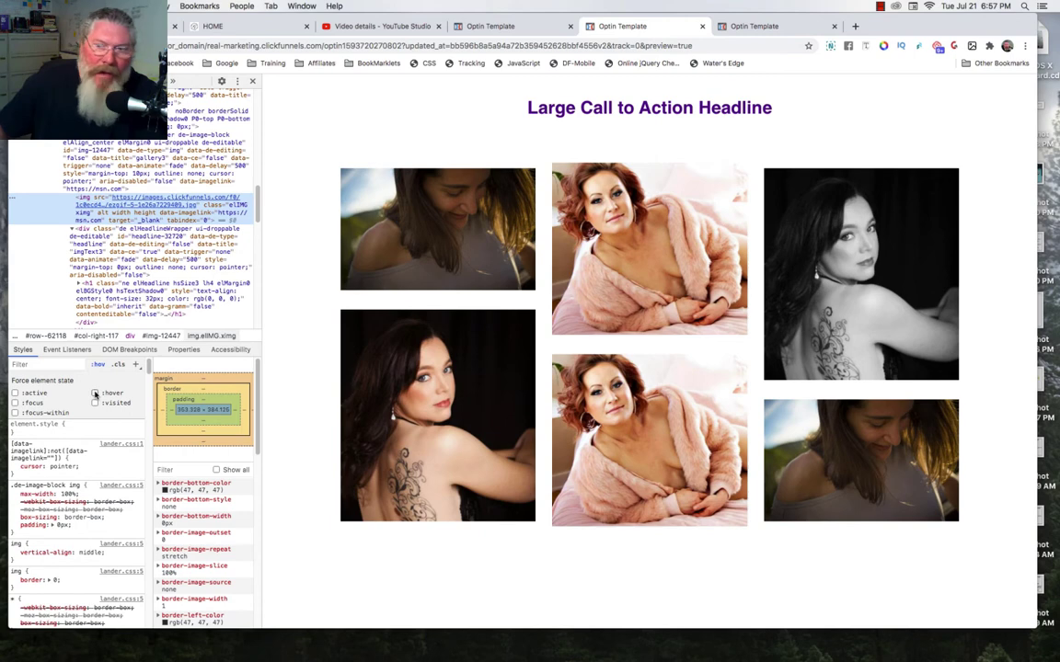
click(94, 393)
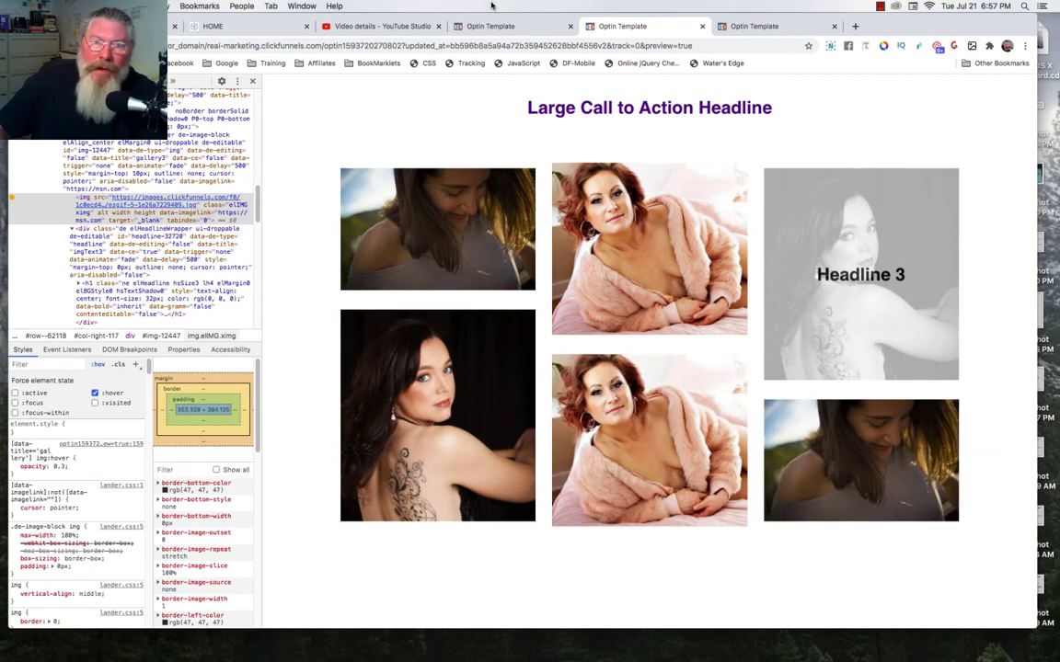
Review the imgText and gallery hover rules in the editor's custom CSS and return to the preview page
click(442, 25)
key(Up)
key(Up)
key(Up)
key(Up)
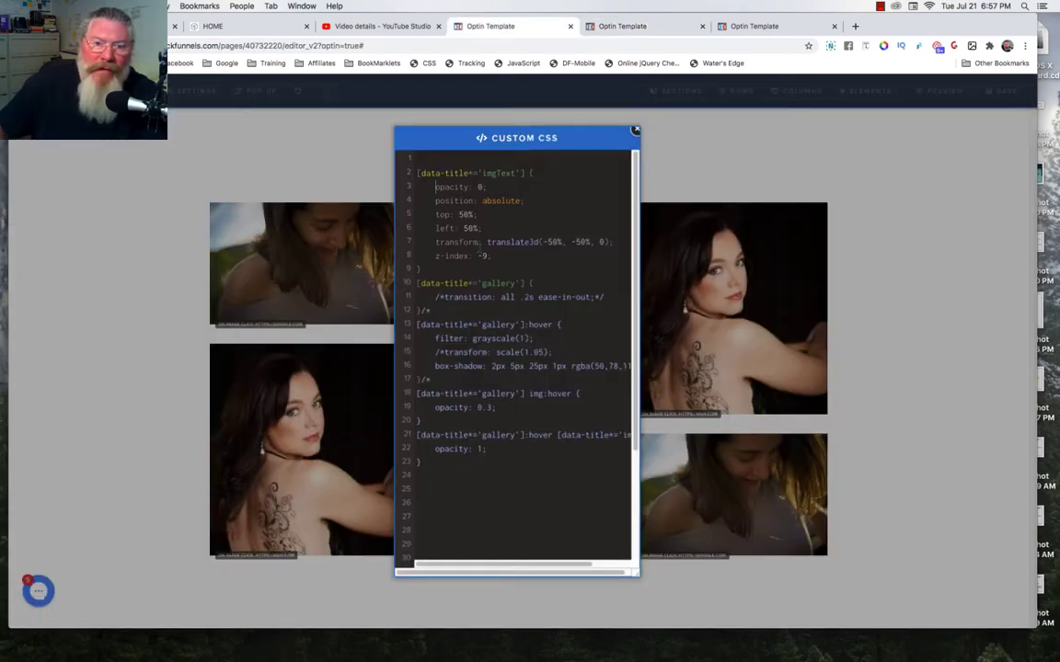
click(600, 25)
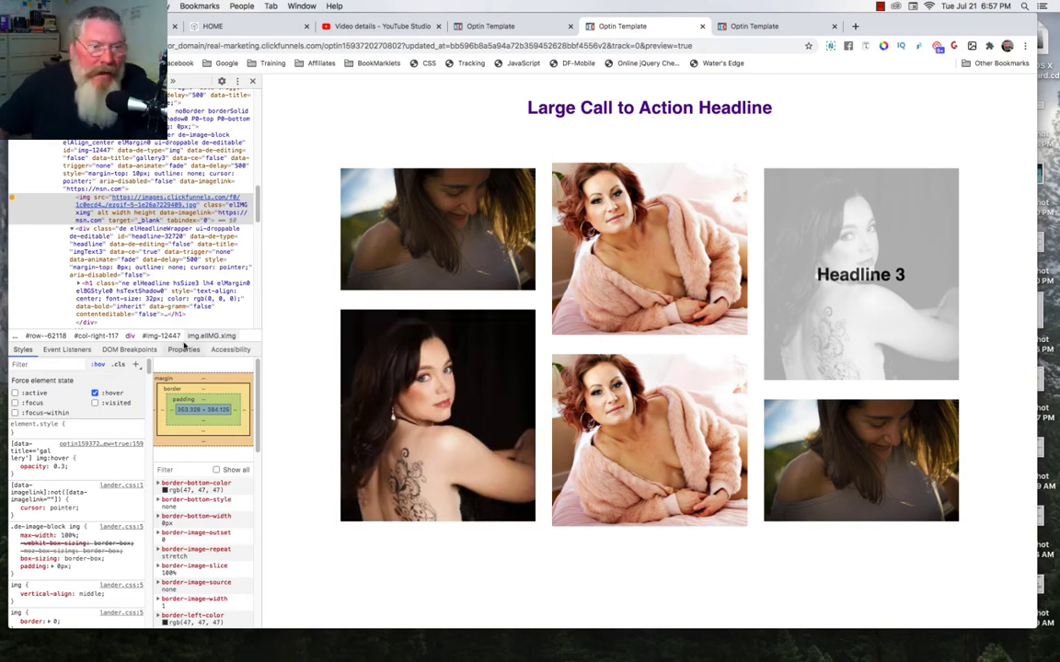
Inspect the imgText rule applied to the imgText3 headline wrapper, switching its z-index declaration off and back on
click(46, 243)
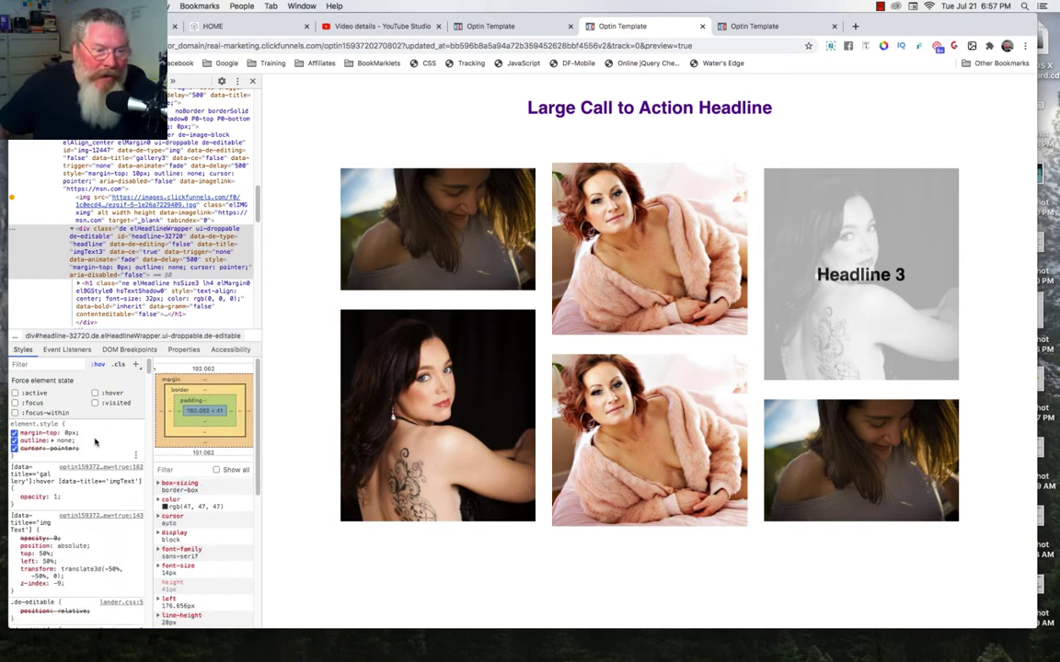
scroll(95, 442, down, 2)
scroll(95, 442, down, 3)
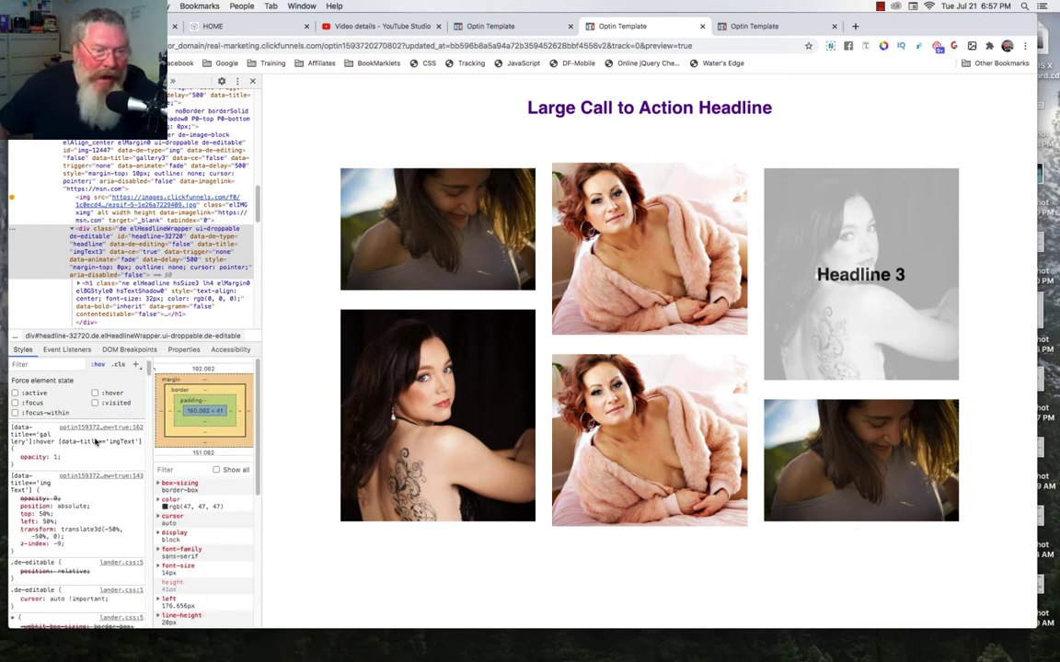
scroll(94, 443, down, 1)
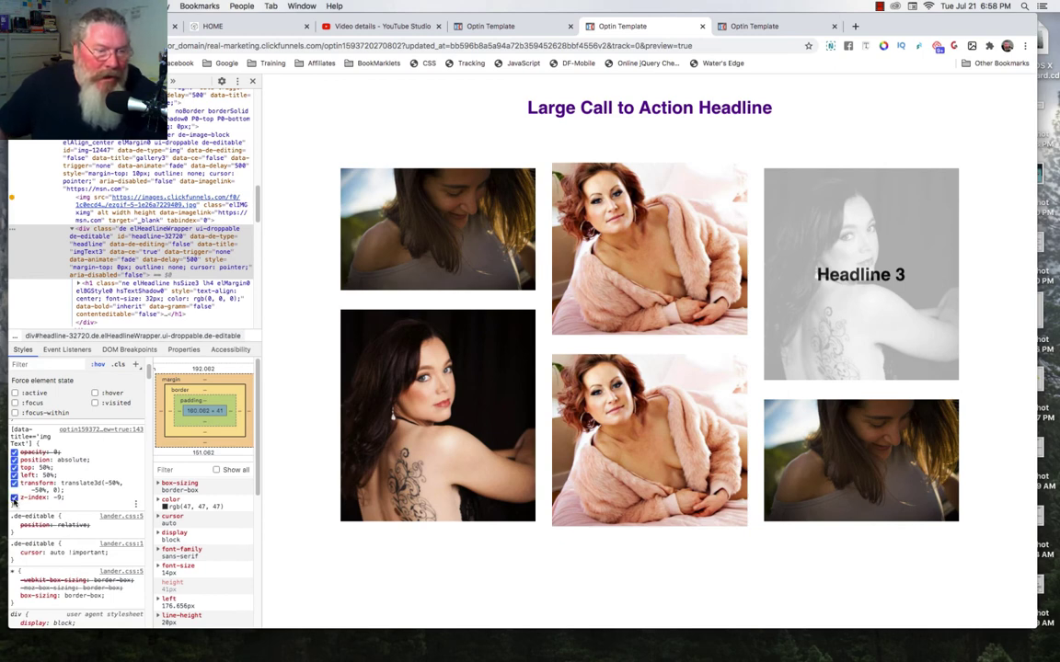
click(14, 498)
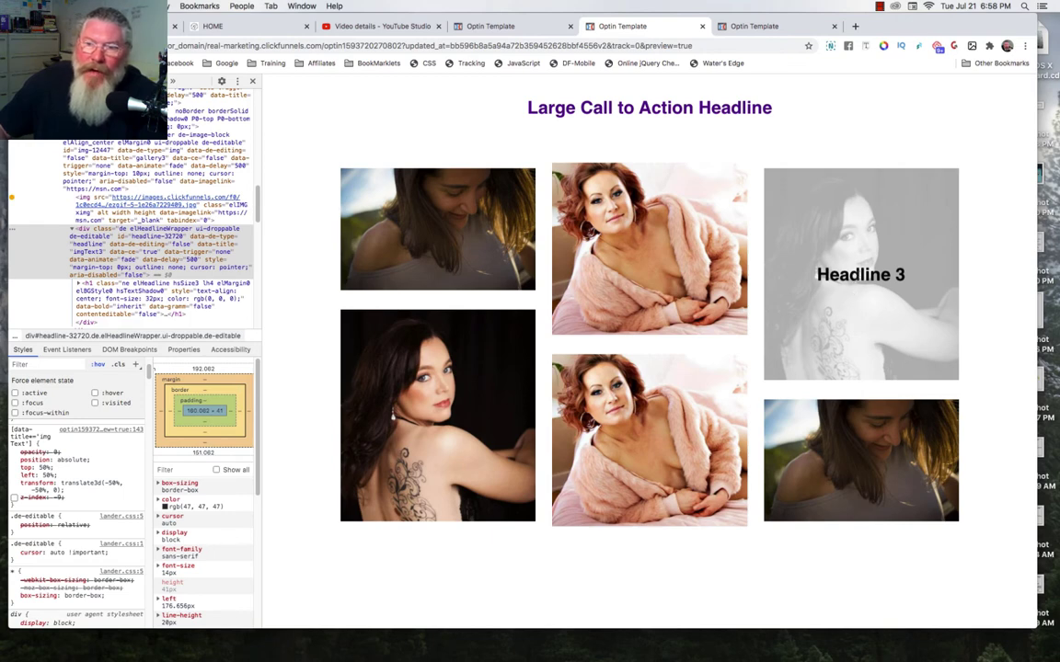
click(14, 498)
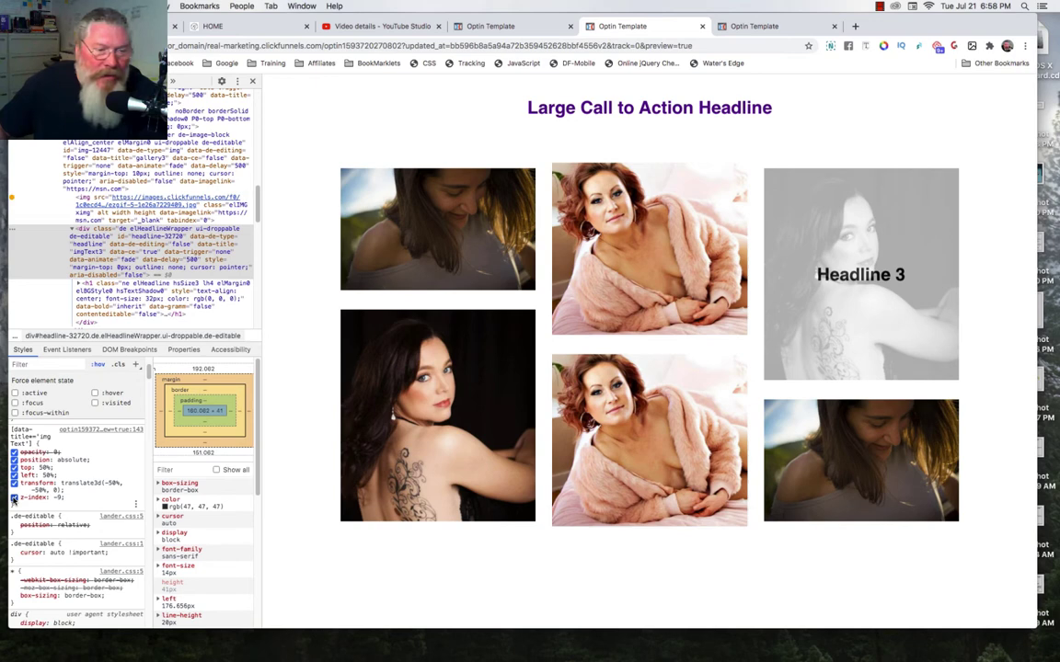
Disable the transform, left, top and position declarations in the headline wrapper's imgText rule
click(14, 483)
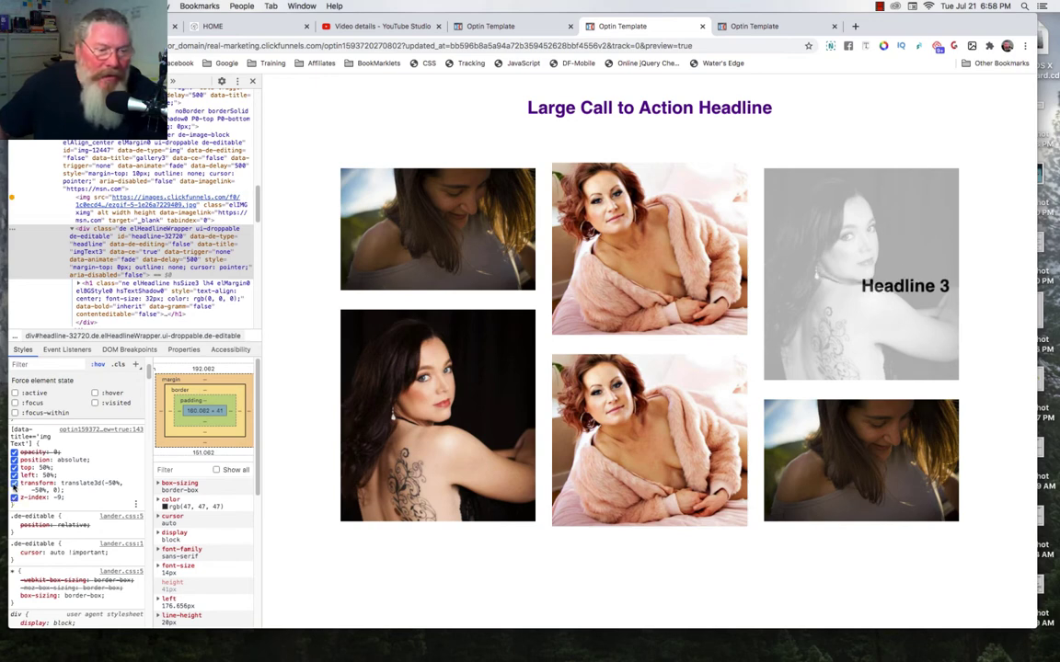
click(14, 474)
click(14, 467)
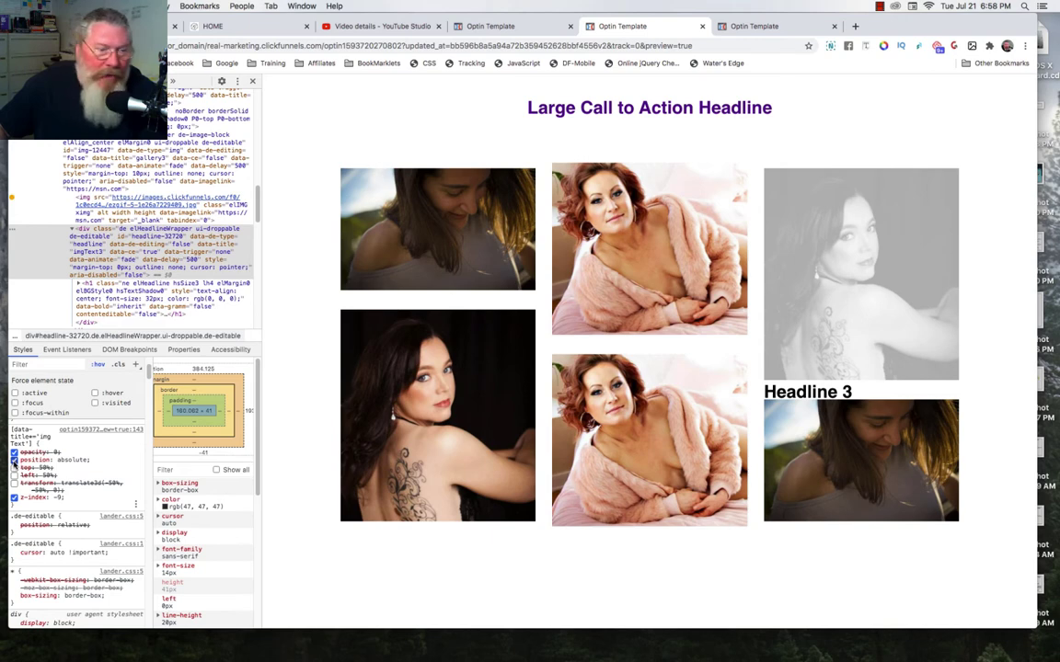
click(14, 460)
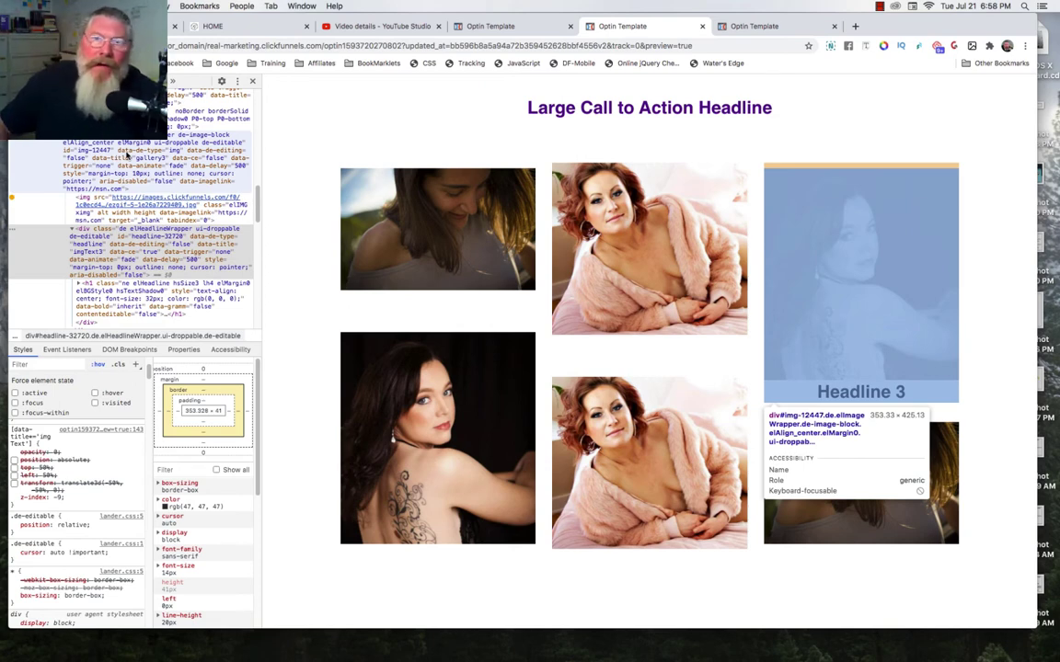
Re-enable the position, top, left and transform declarations in the imgText rule one after another
click(13, 452)
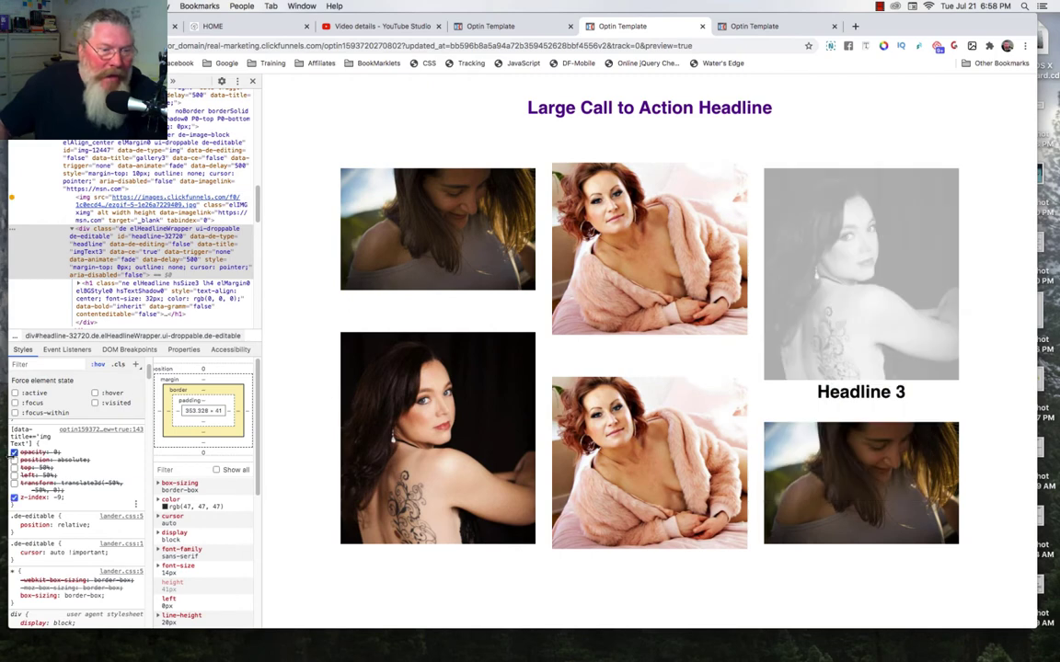
click(13, 460)
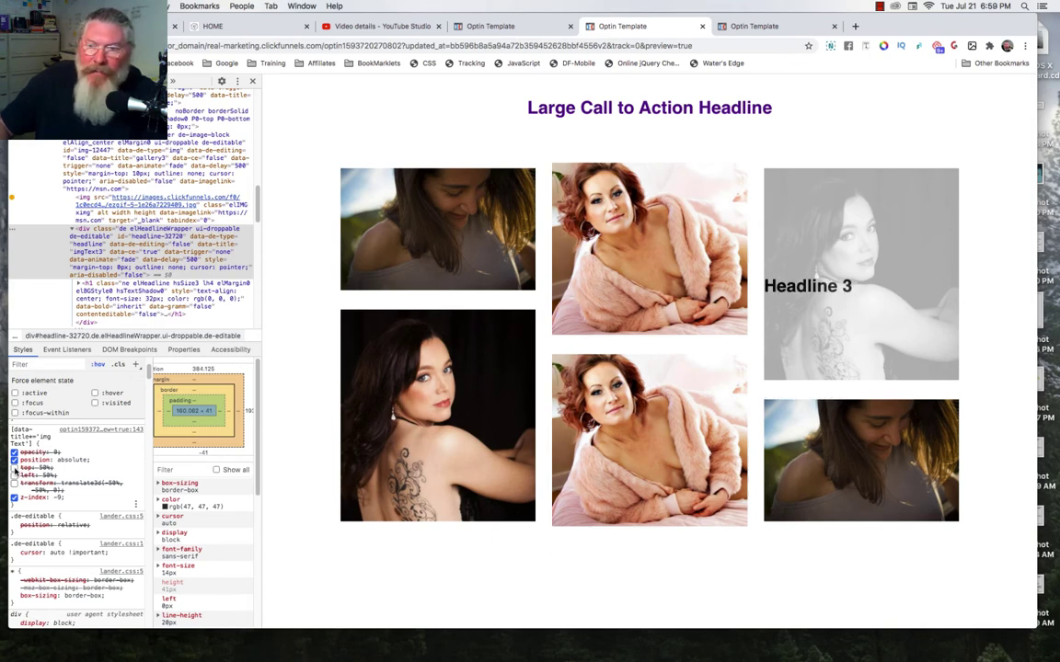
click(14, 467)
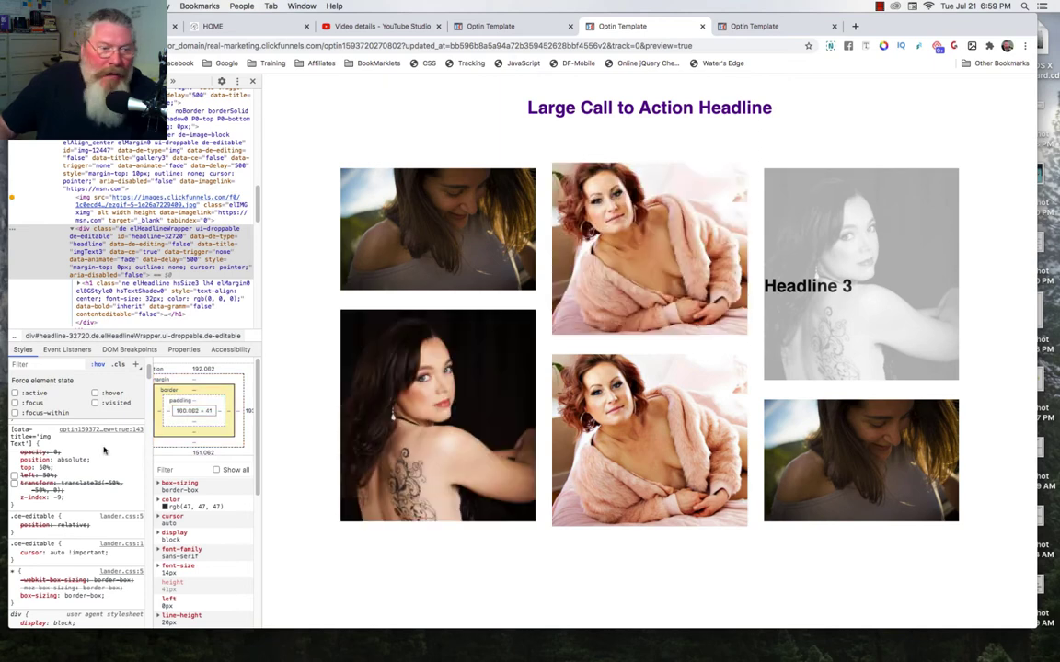
click(15, 482)
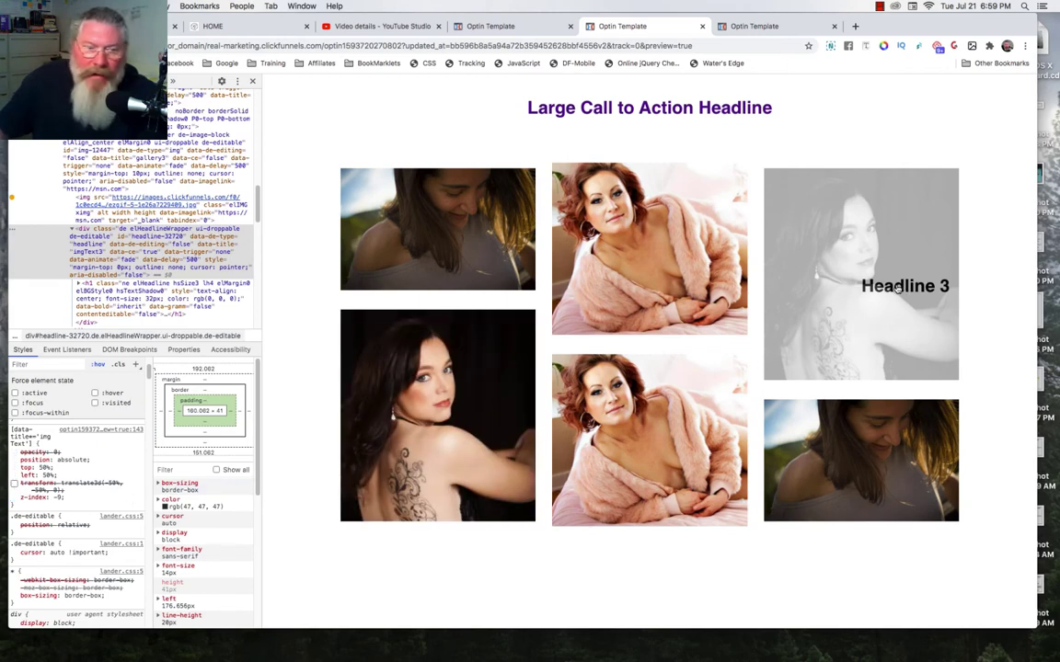
click(14, 483)
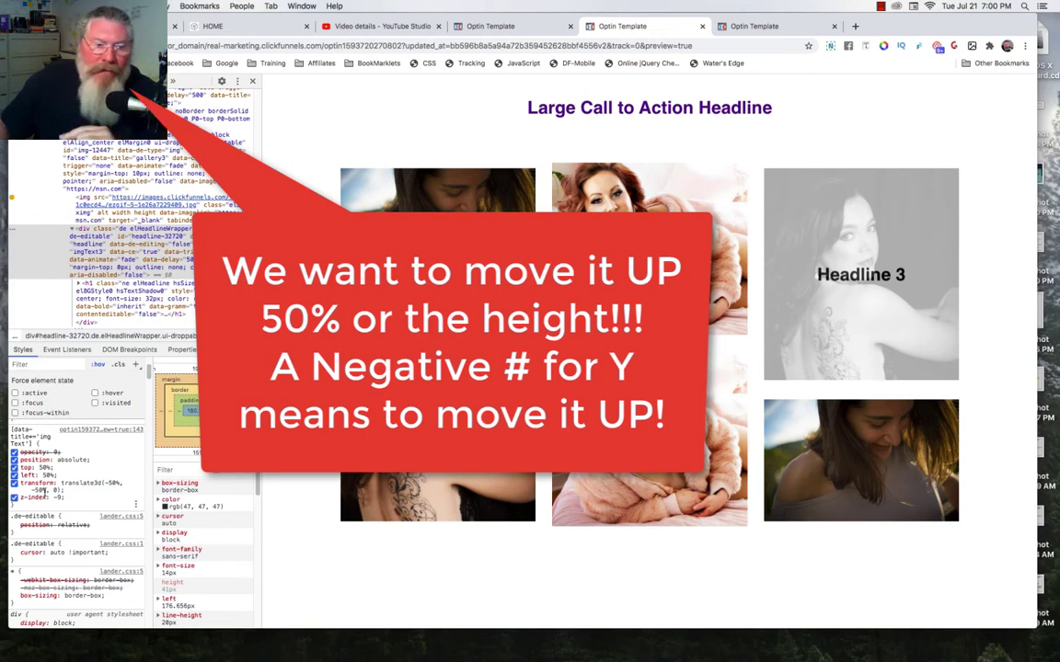
Change the imgText rule's transform value to translate3d(50%, 50%, 0) in the inspector
click(108, 486)
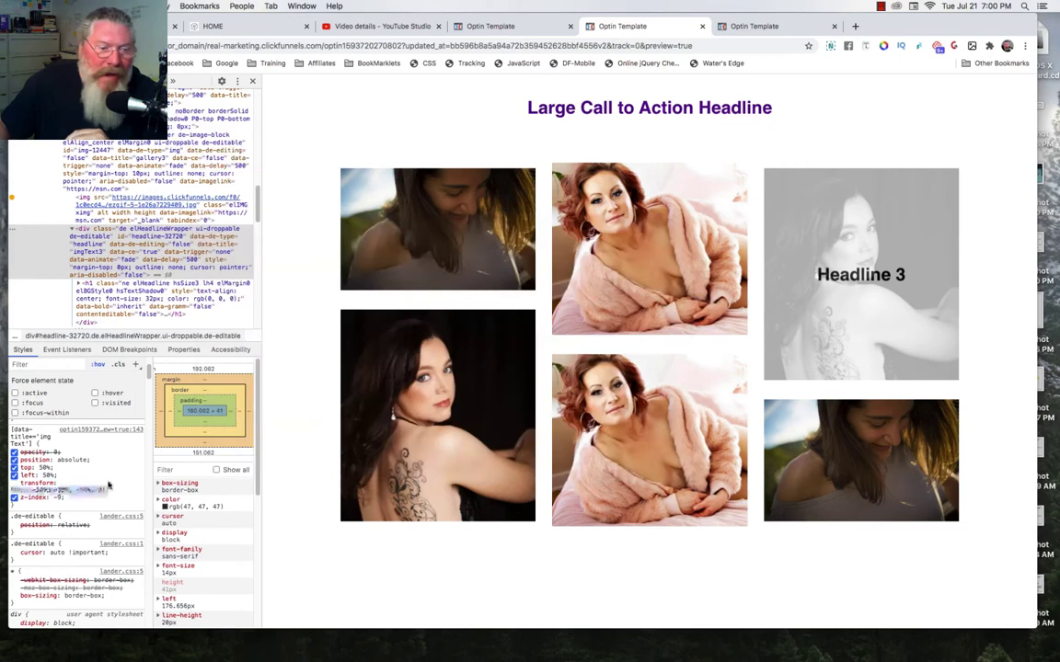
click(57, 490)
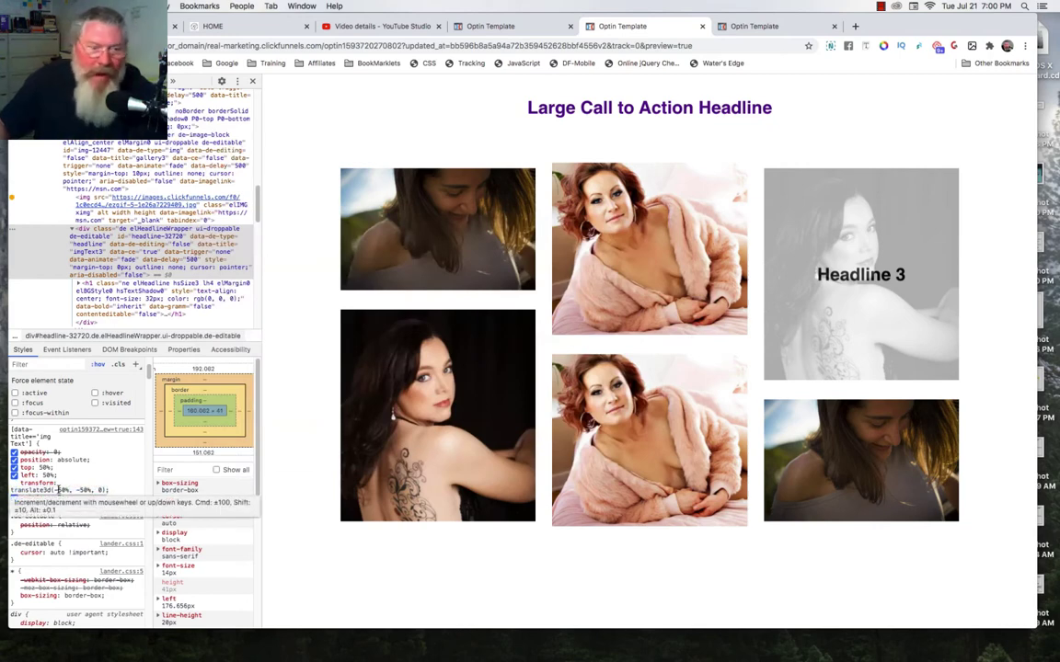
key(Delete)
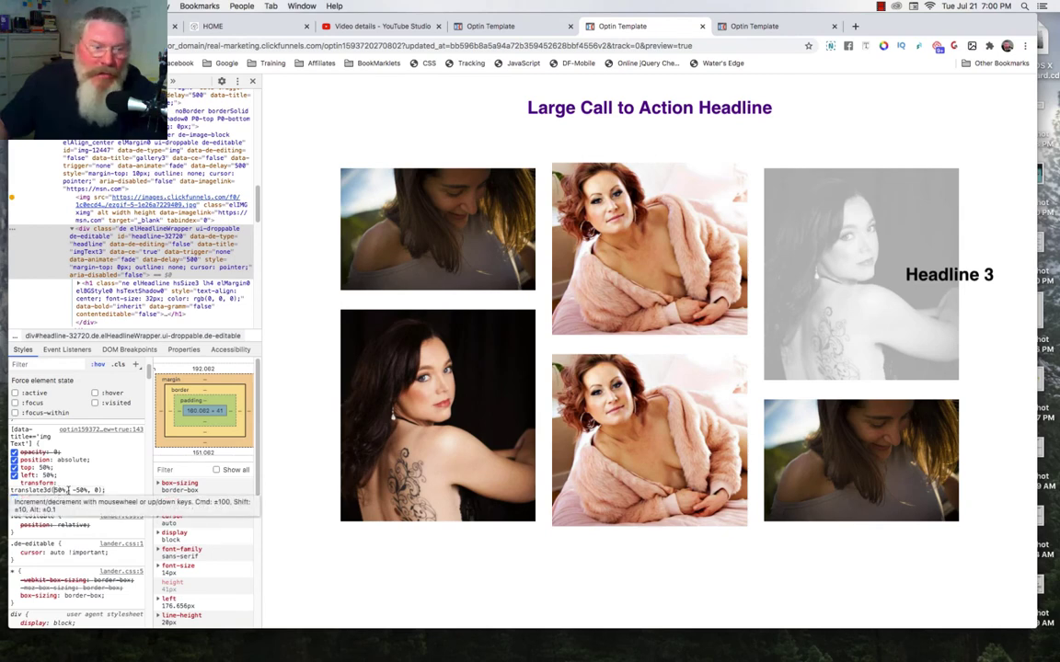
key(Delete)
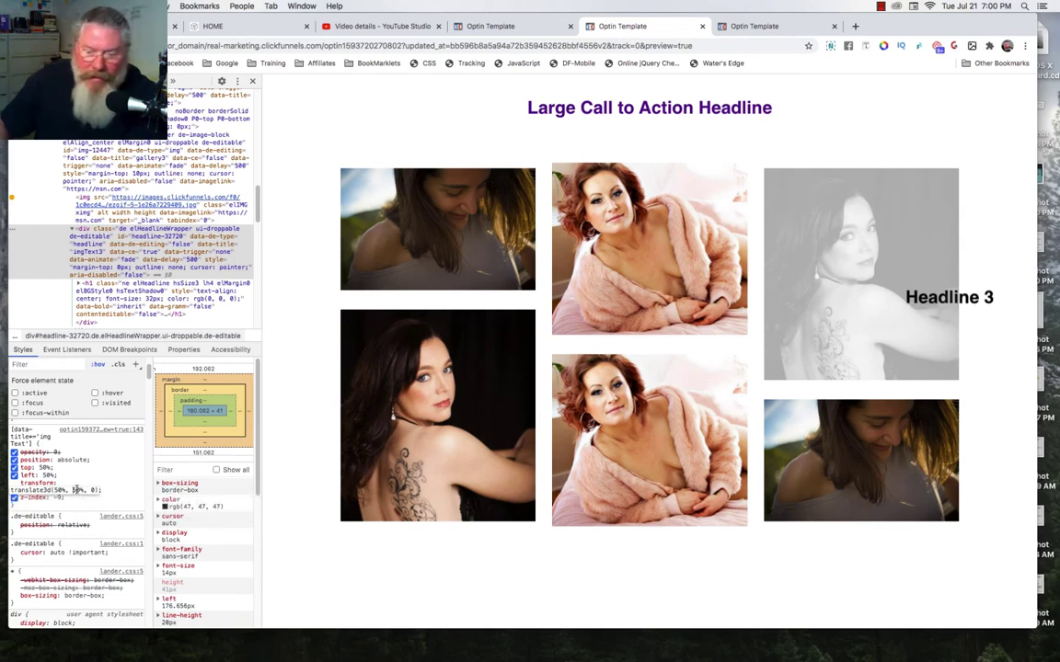
Restore the negative offsets in the imgText rule's transform, making it translate3d(-50%, -50%, 0)
text(-)
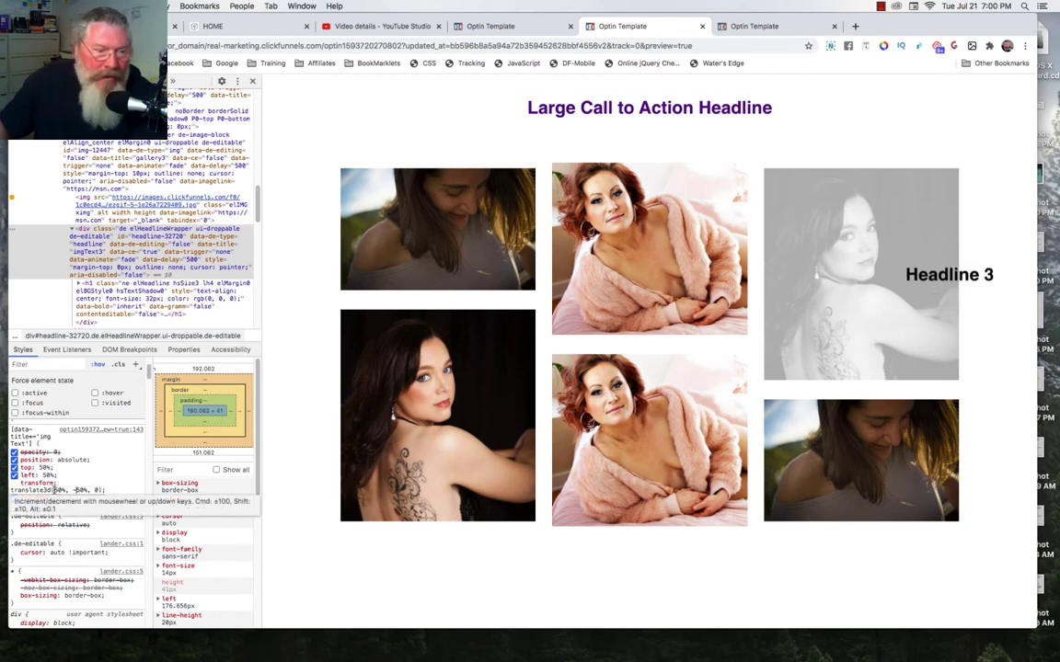
click(55, 490)
text(-)
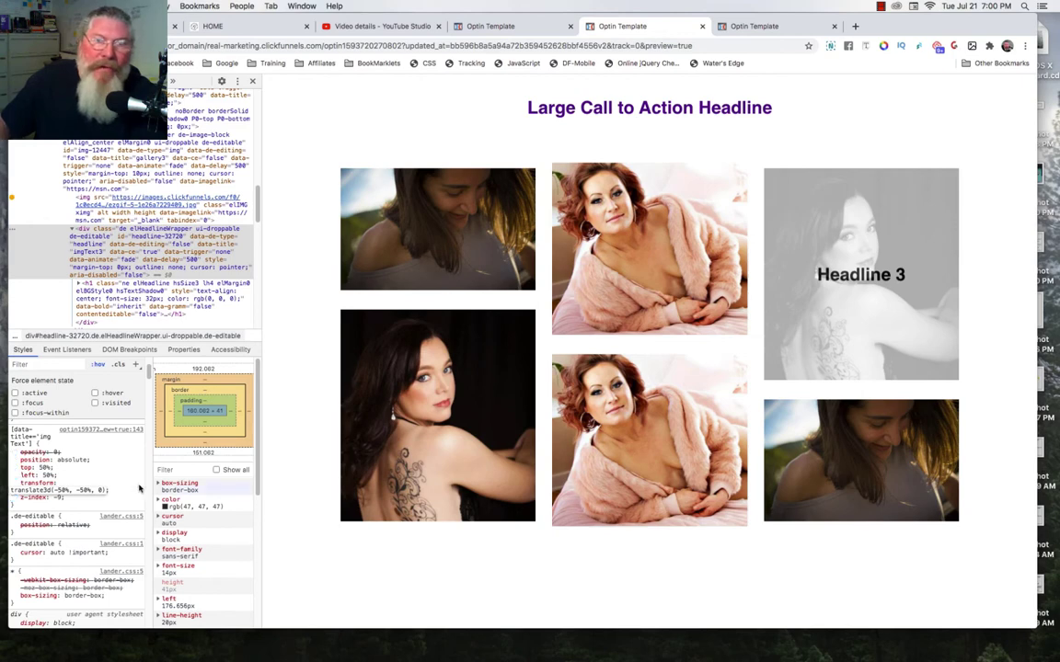
Remove the comment opener before the gallery :hover rule in the editor's custom CSS and check the grayscale effect on a gallery image
click(500, 27)
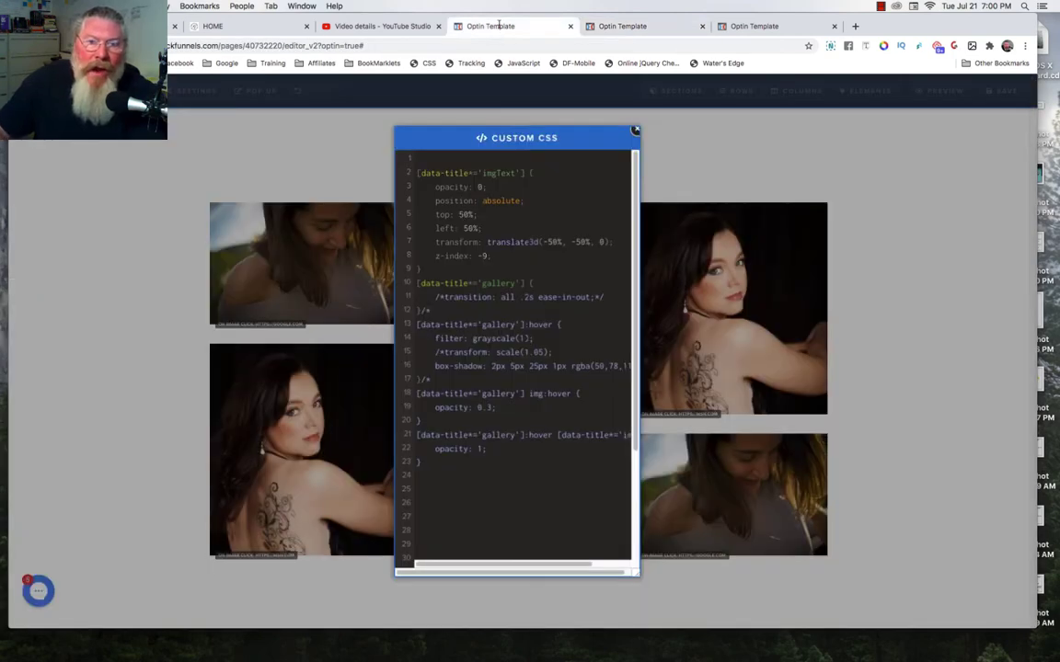
click(436, 187)
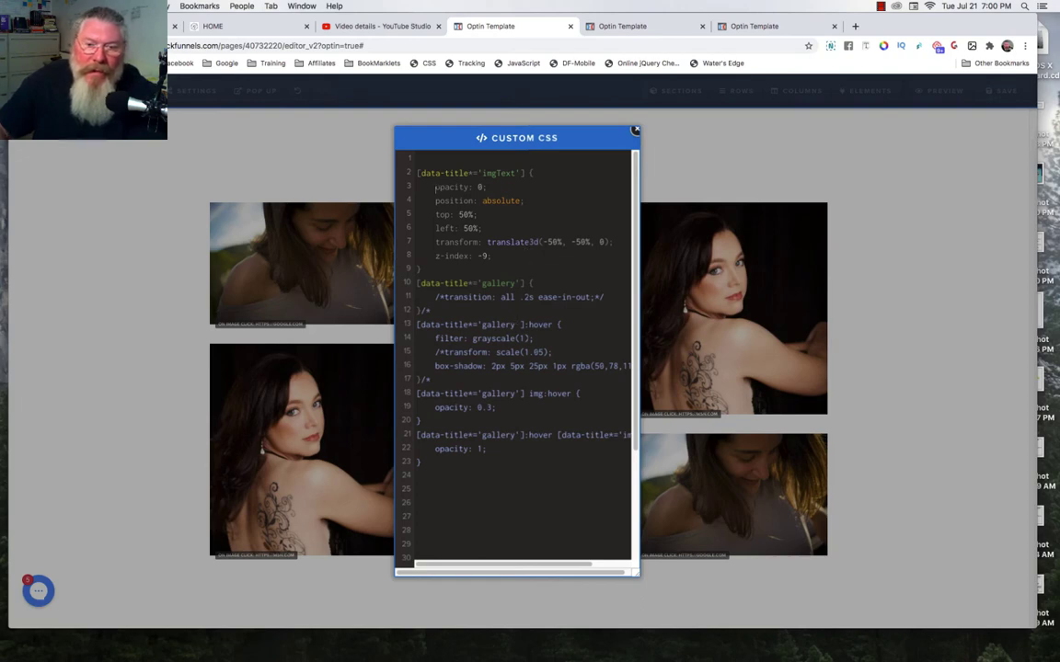
click(432, 312)
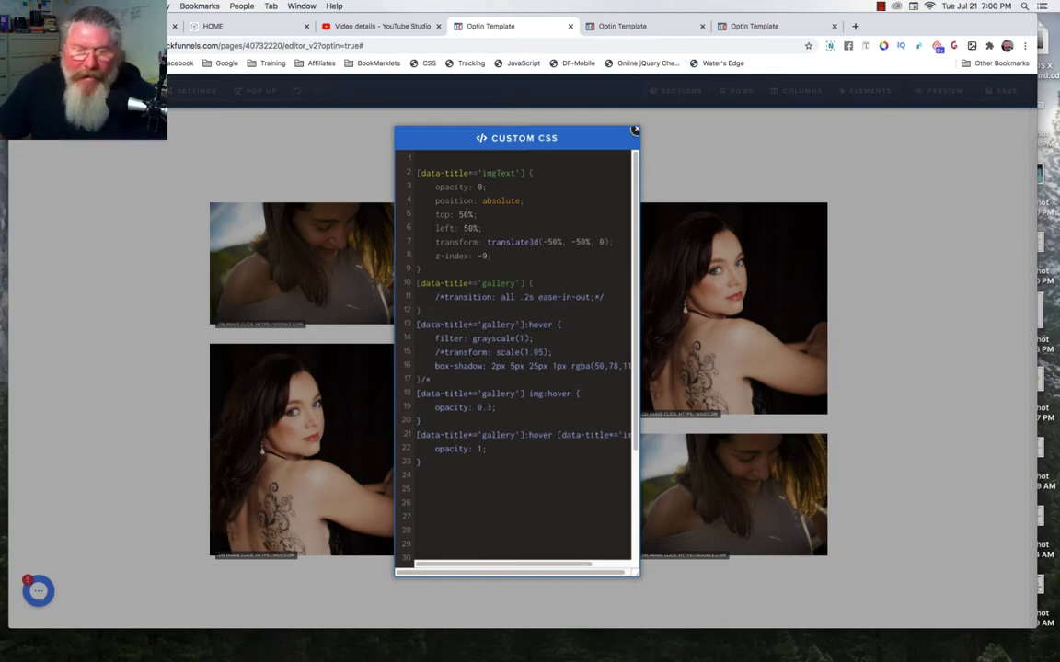
key(BackSpace)
key(BackSpace)
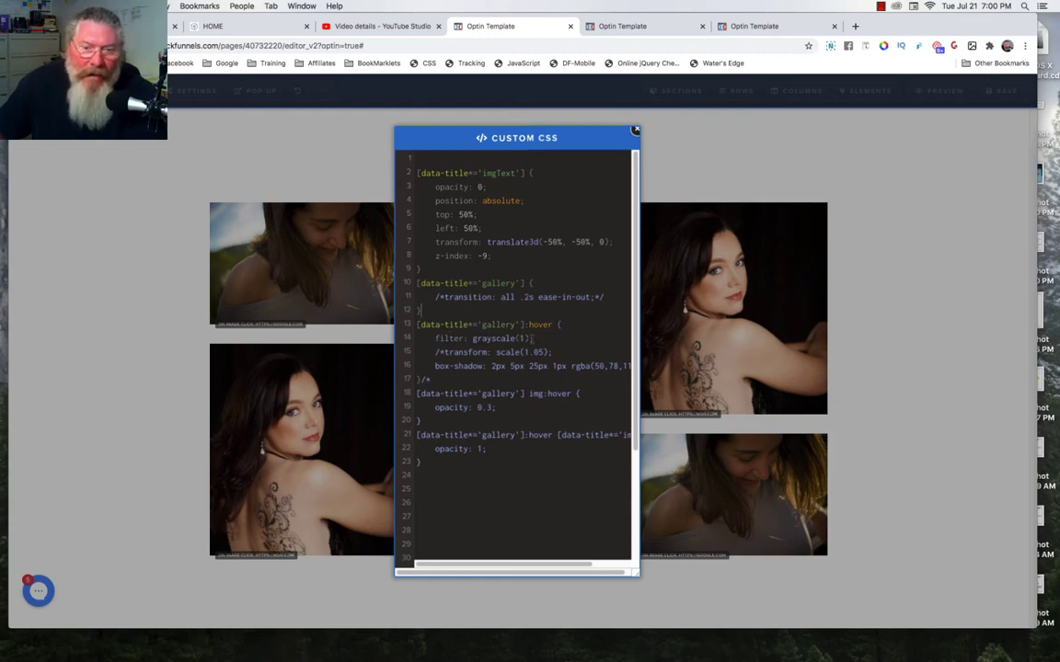
click(921, 278)
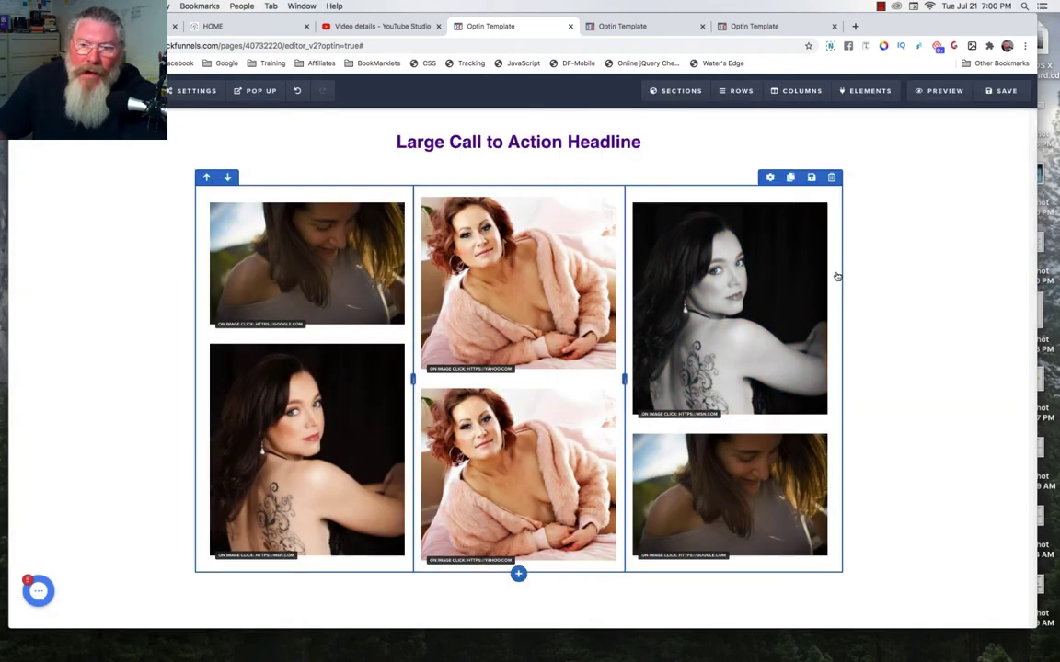
click(761, 291)
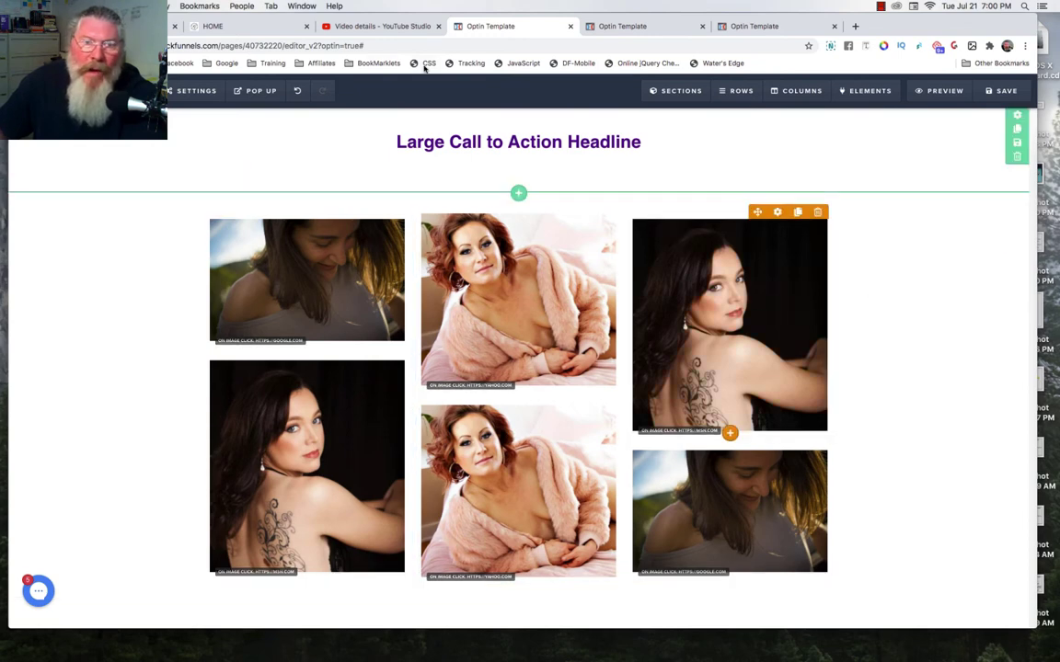
Reopen the custom CSS and examine the data-title selectors of the imgText and gallery rules
click(414, 64)
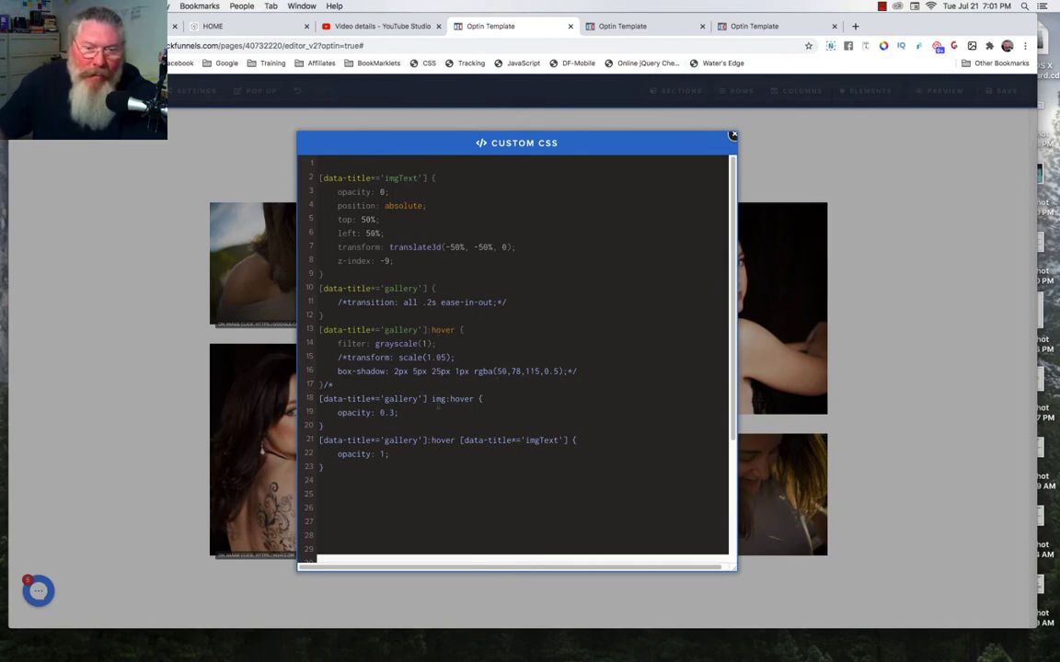
click(424, 197)
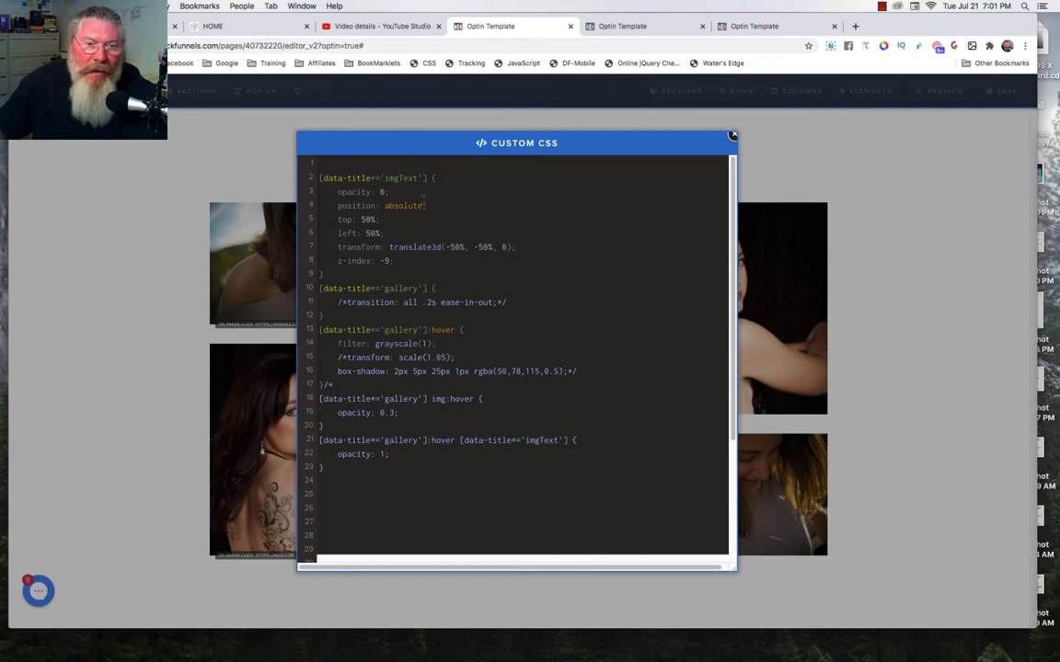
drag(319, 178, 426, 177)
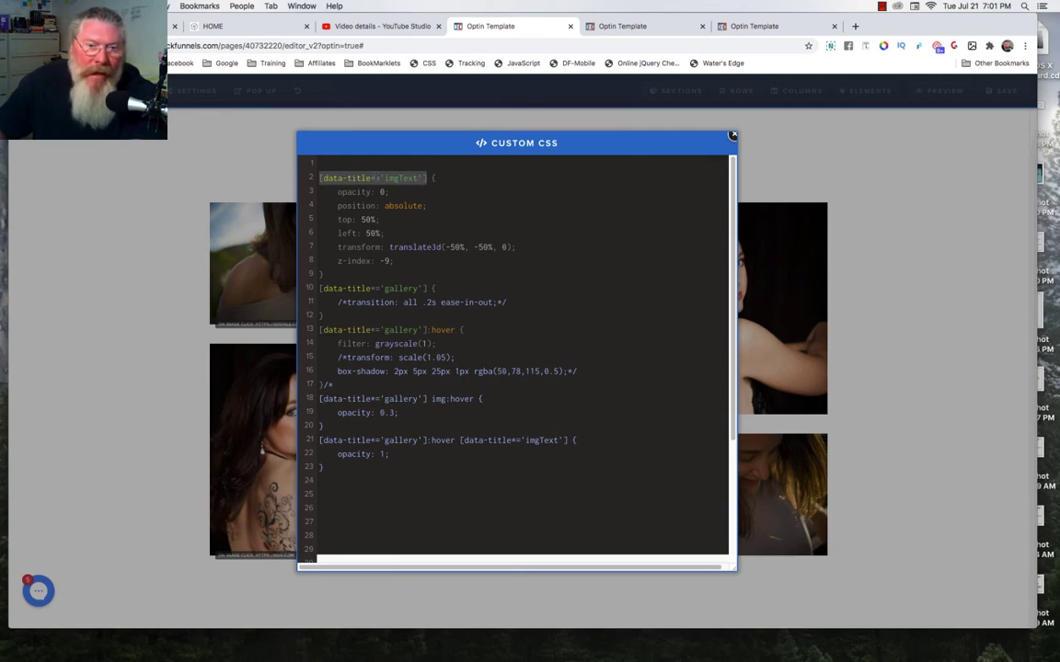
click(373, 177)
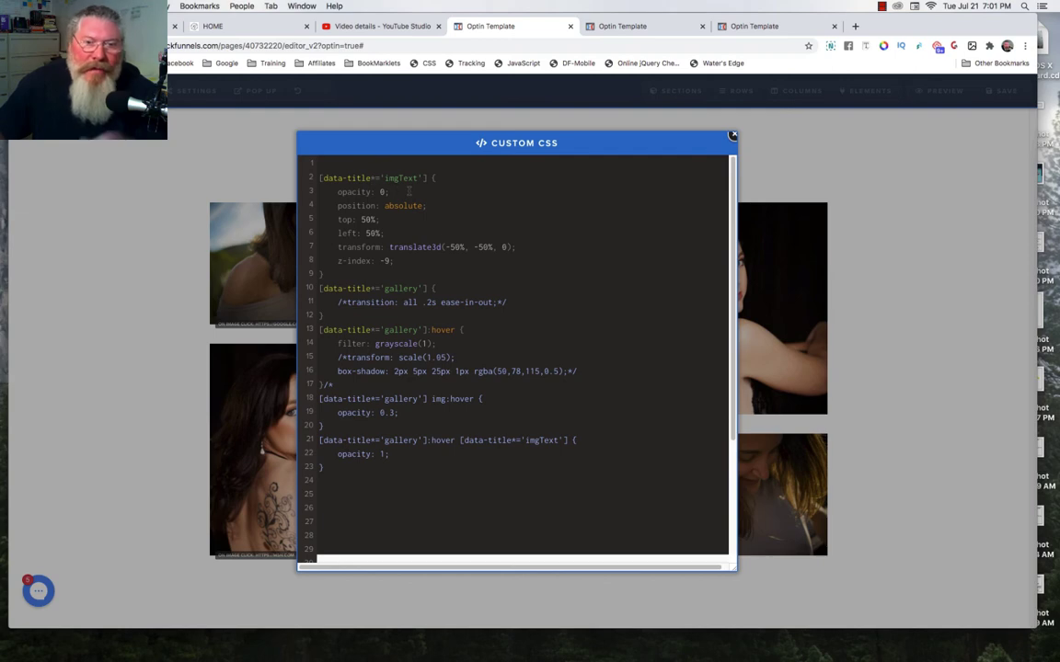
click(408, 191)
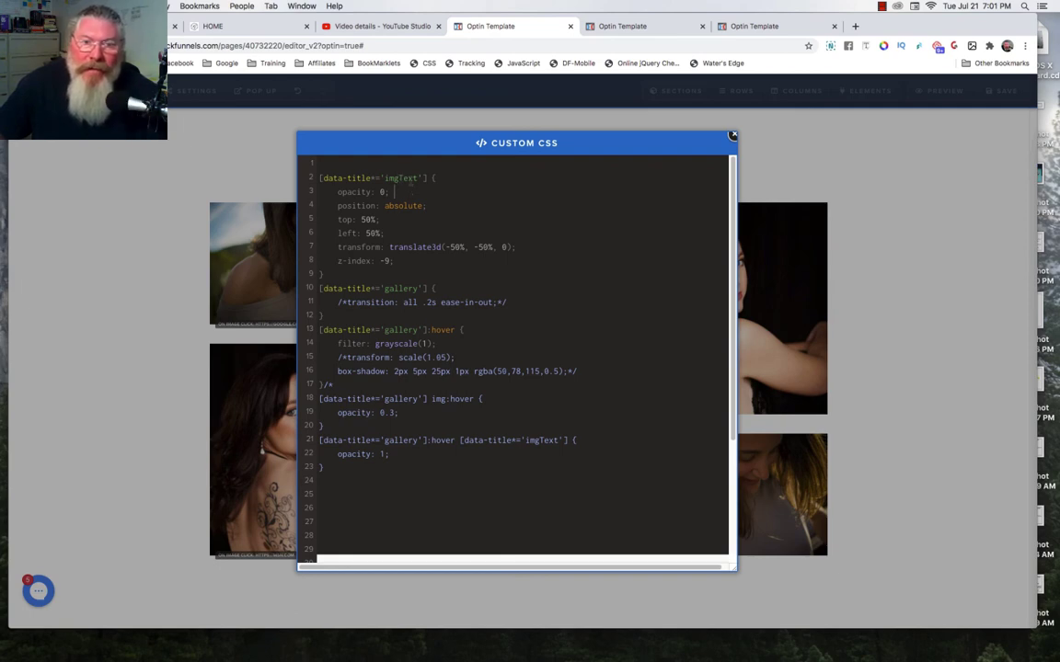
drag(385, 178, 416, 177)
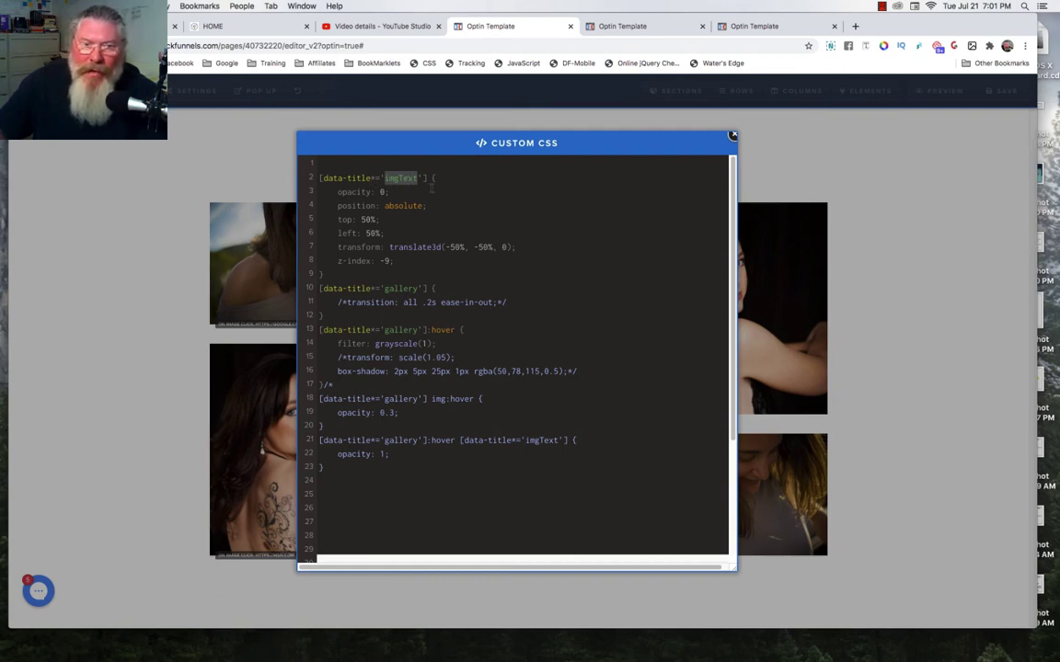
click(394, 191)
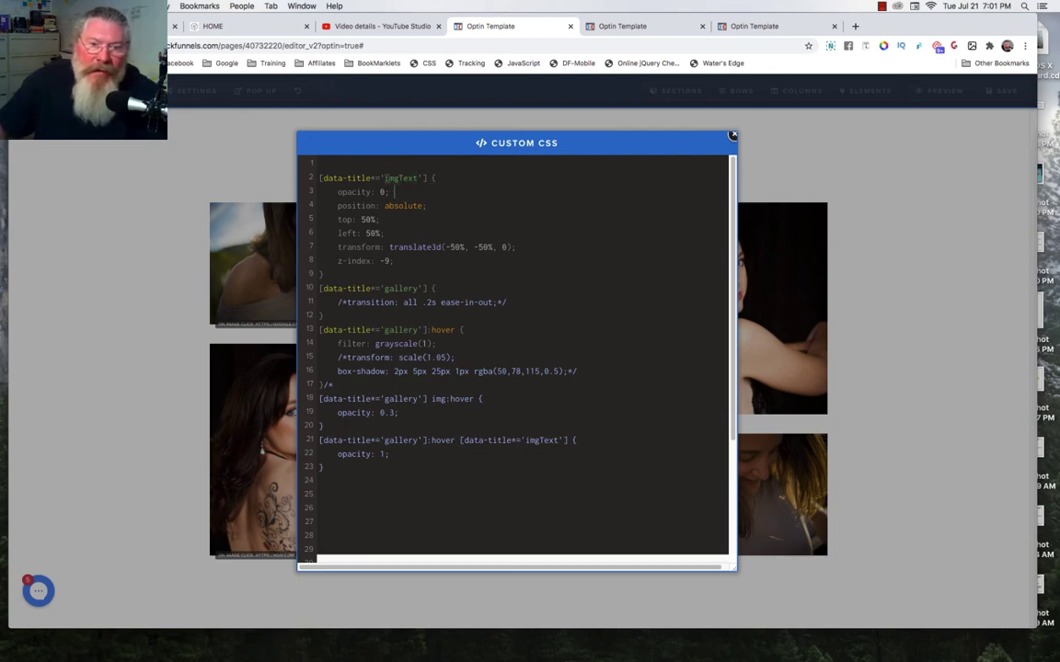
drag(385, 177, 418, 177)
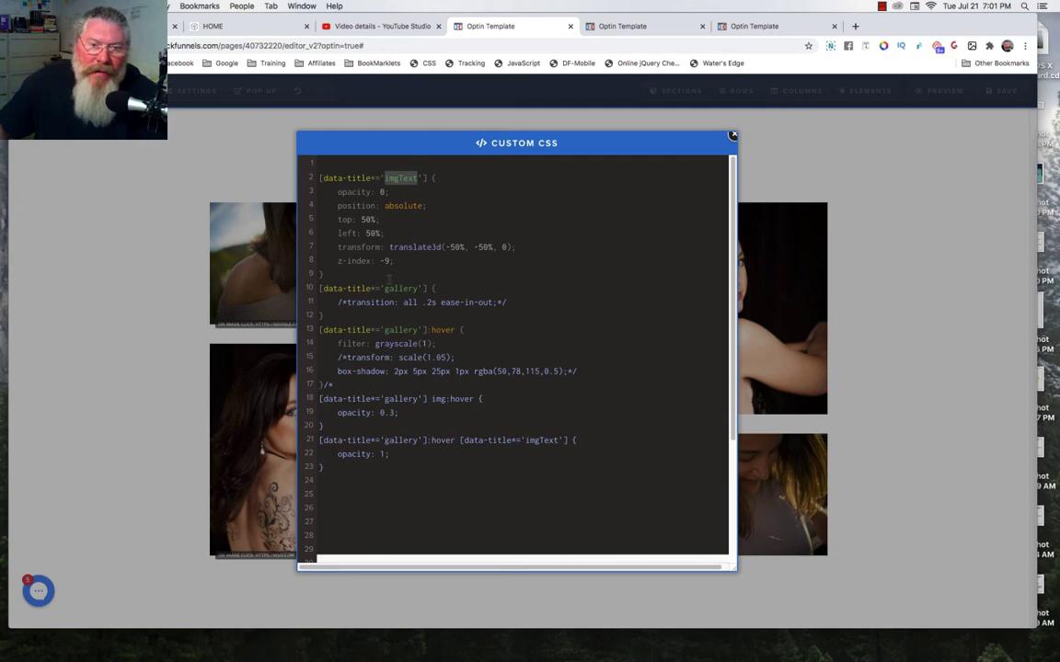
double_click(400, 288)
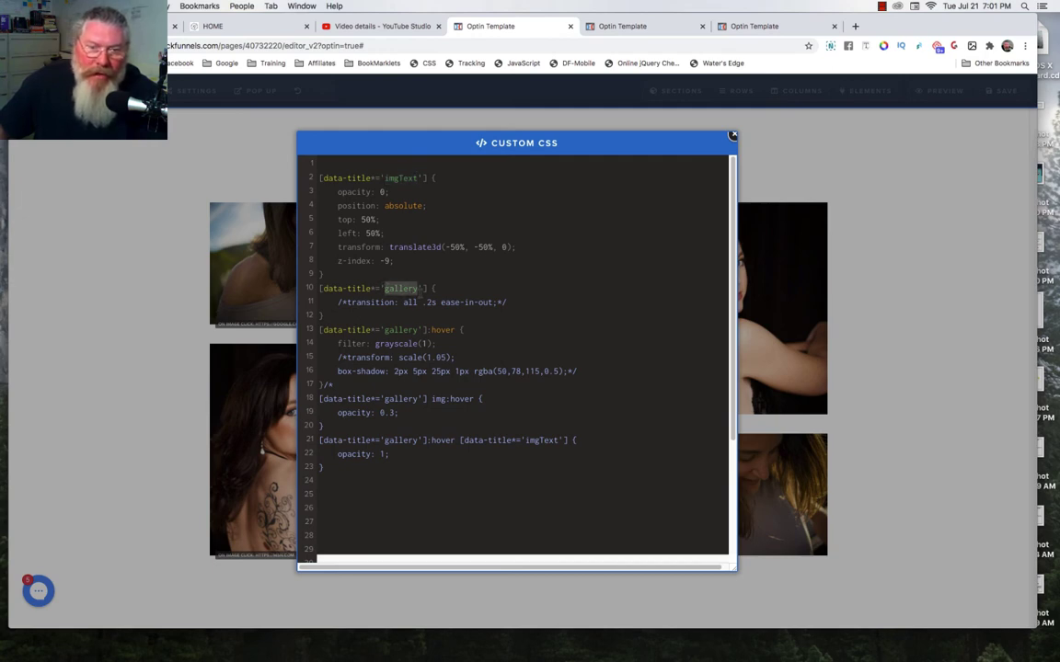
click(420, 302)
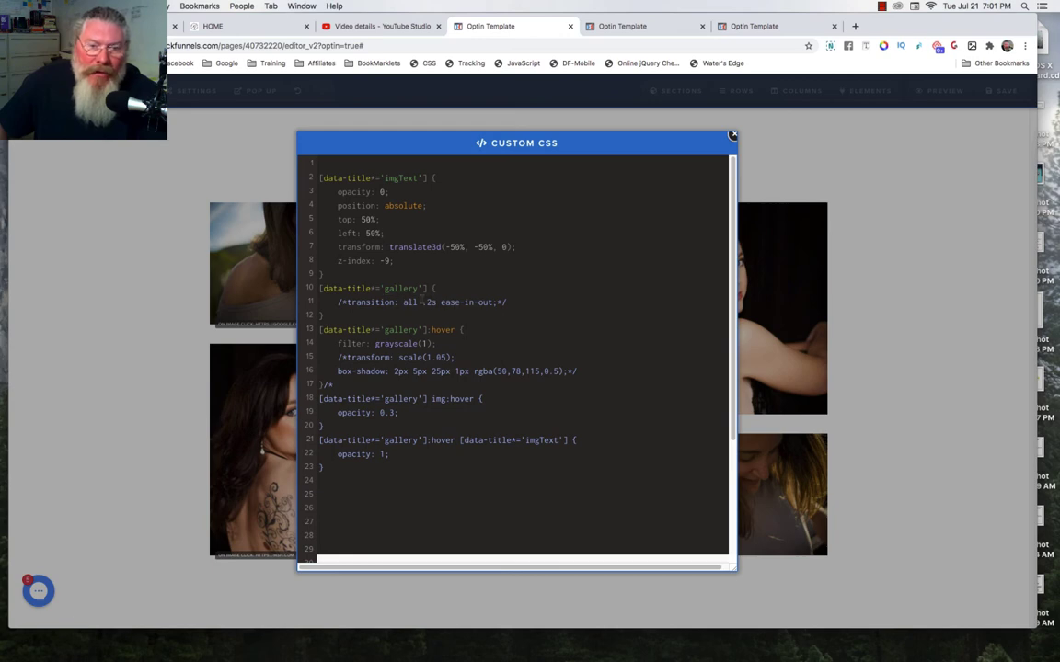
Examine the gallery and :hover parts of the [data-title*='gallery']:hover selector, and check the hover effect on the upper woman-with-tattoo image
key(Down)
key(Down)
key(End)
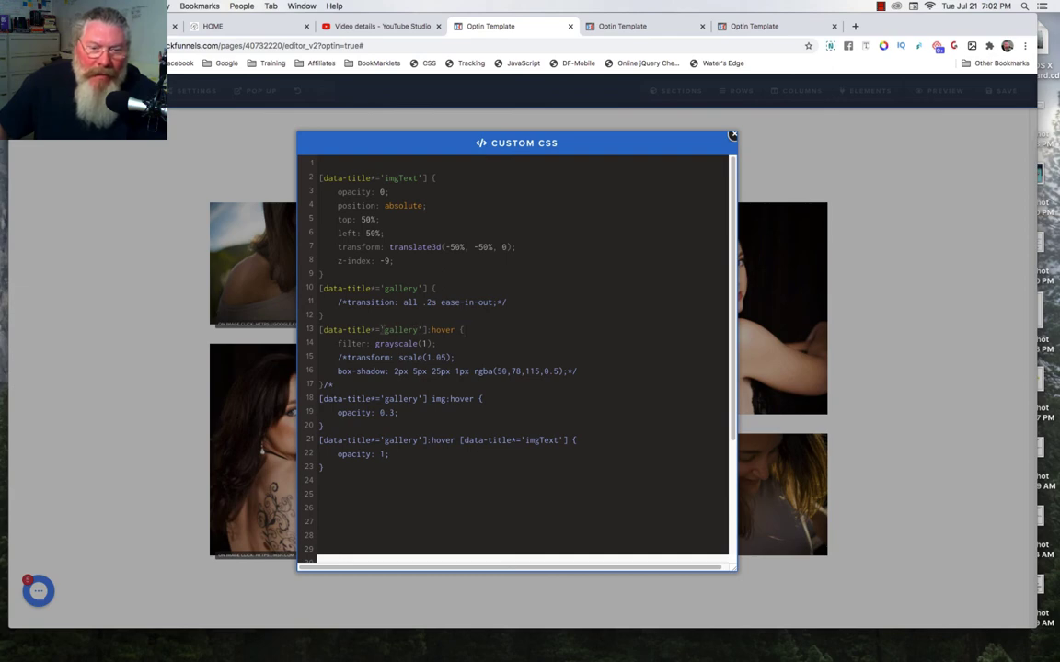
drag(383, 329, 418, 329)
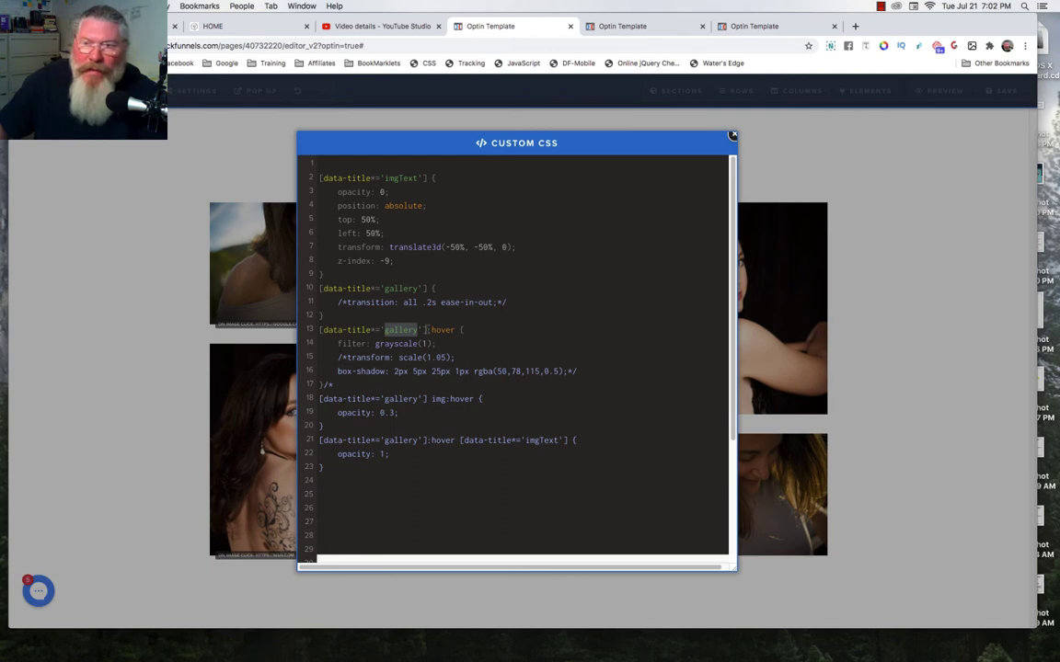
drag(454, 329, 426, 330)
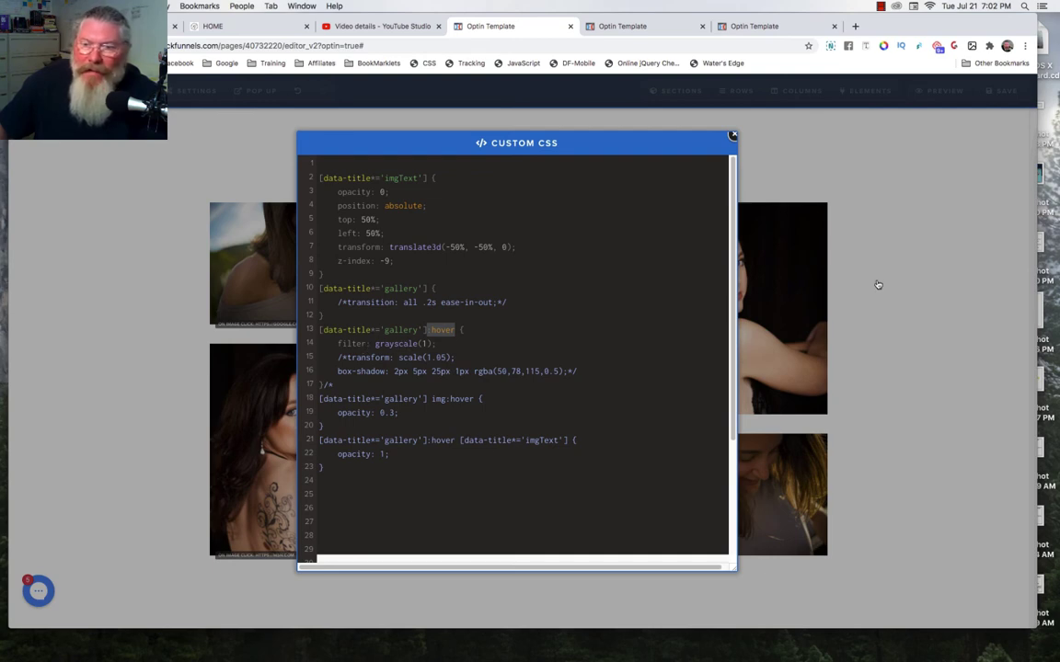
click(787, 289)
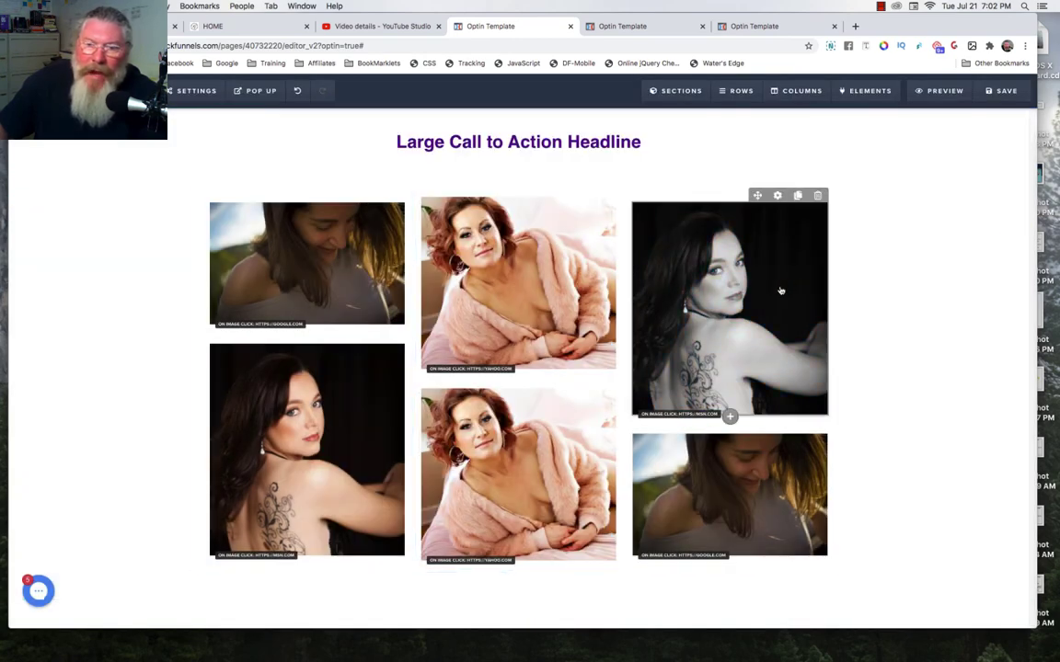
Reopen the custom CSS and remove the comment opener before the [data-title*='gallery'] img:hover rule
click(426, 64)
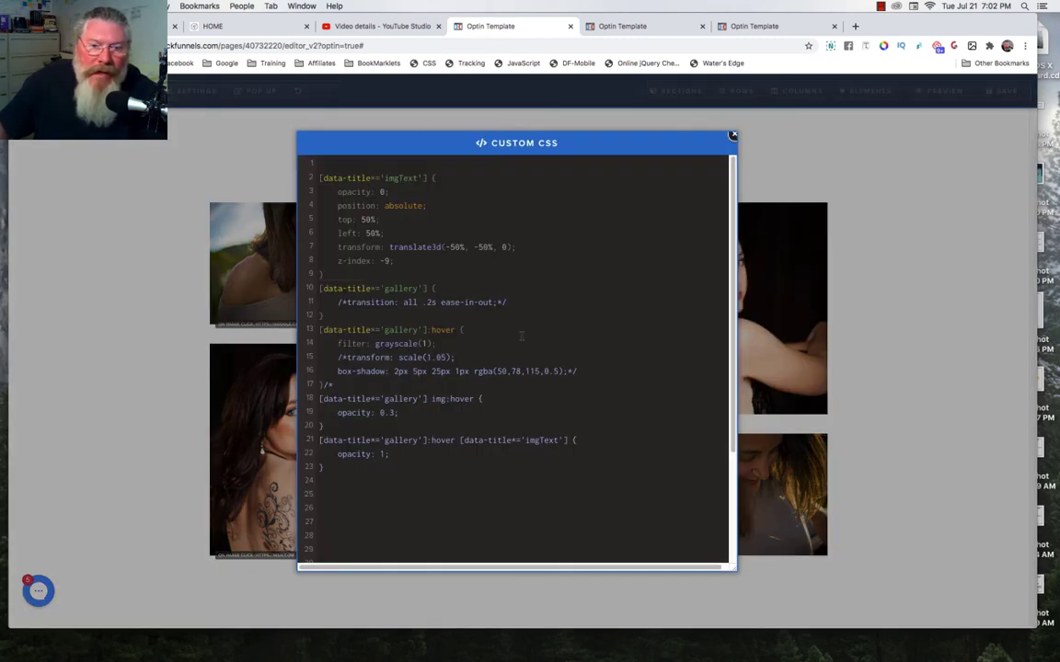
scroll(335, 361, down, 1)
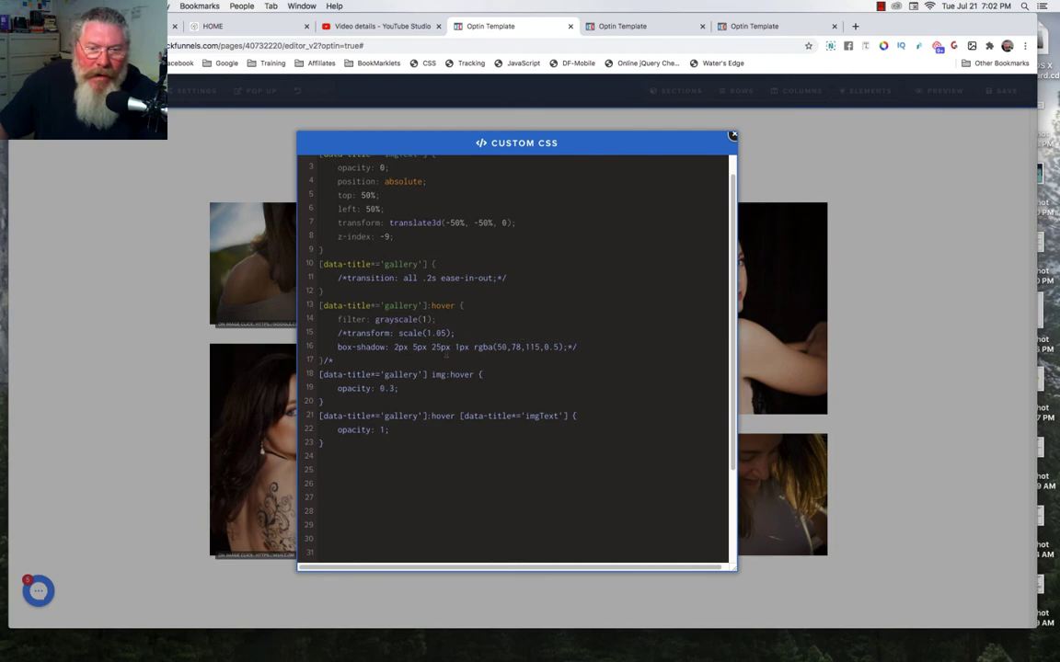
click(336, 360)
key(BackSpace)
key(BackSpace)
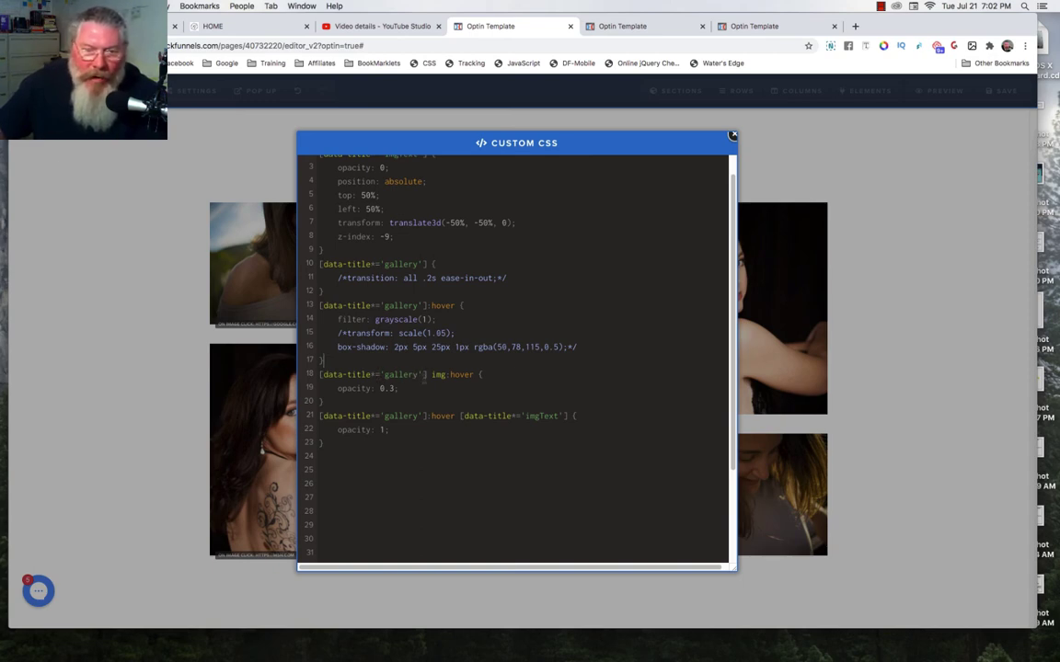
Compare the gallery :hover selector with the gallery img:hover selector, highlighting its img part
click(428, 375)
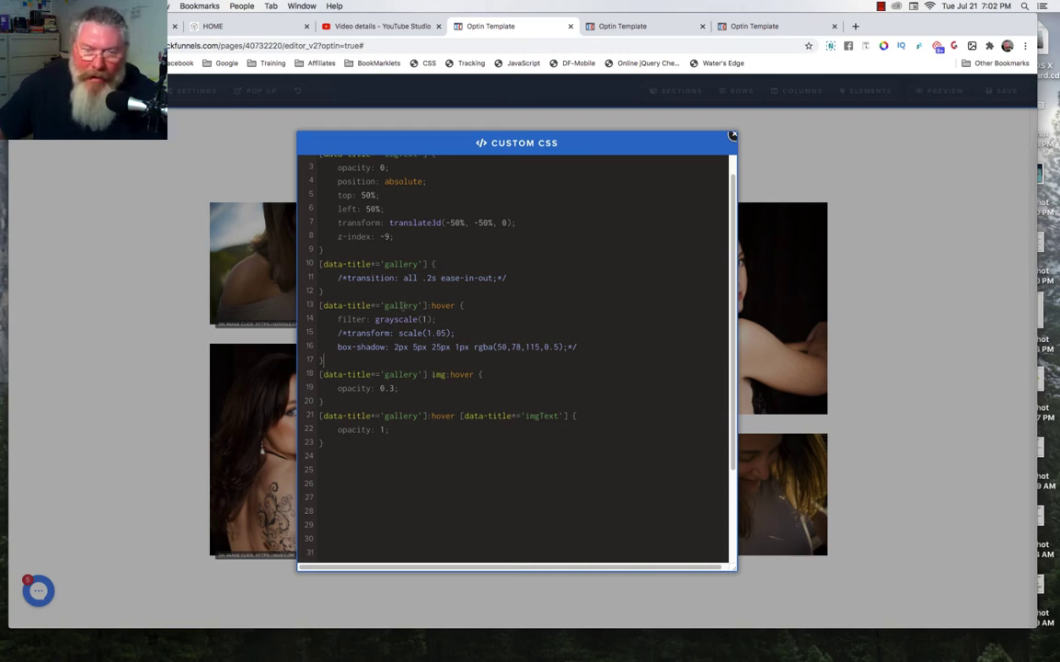
key(Up)
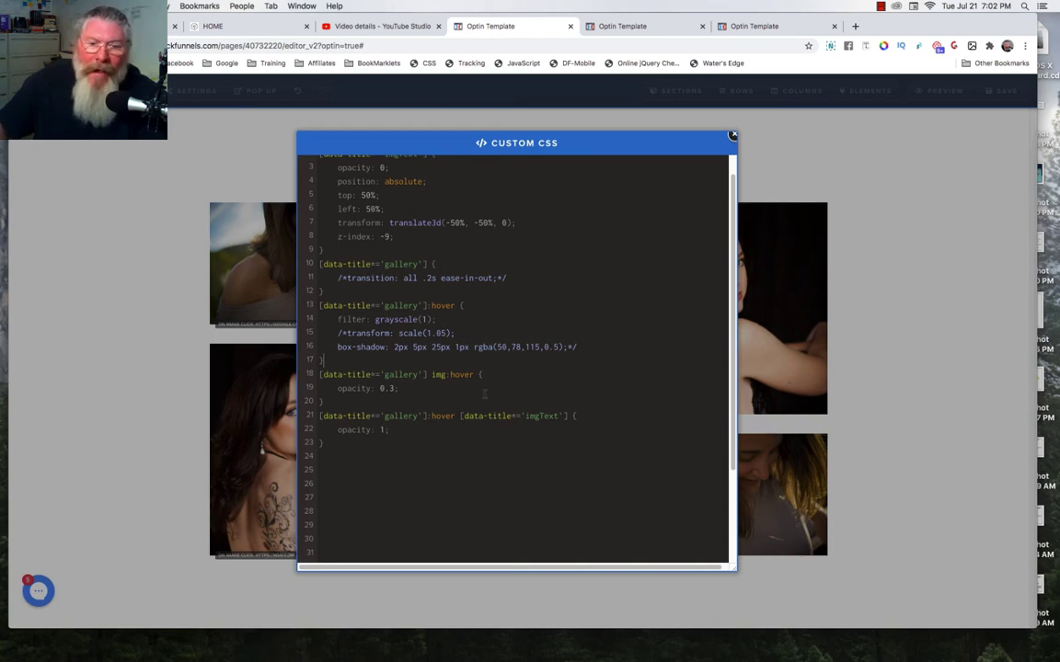
click(423, 391)
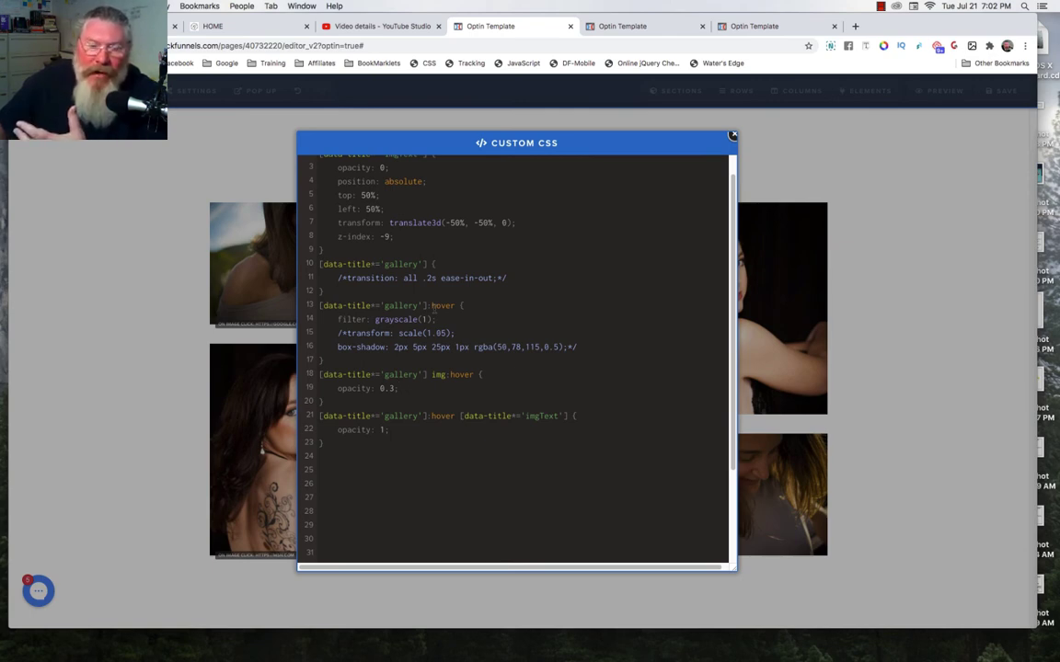
double_click(432, 375)
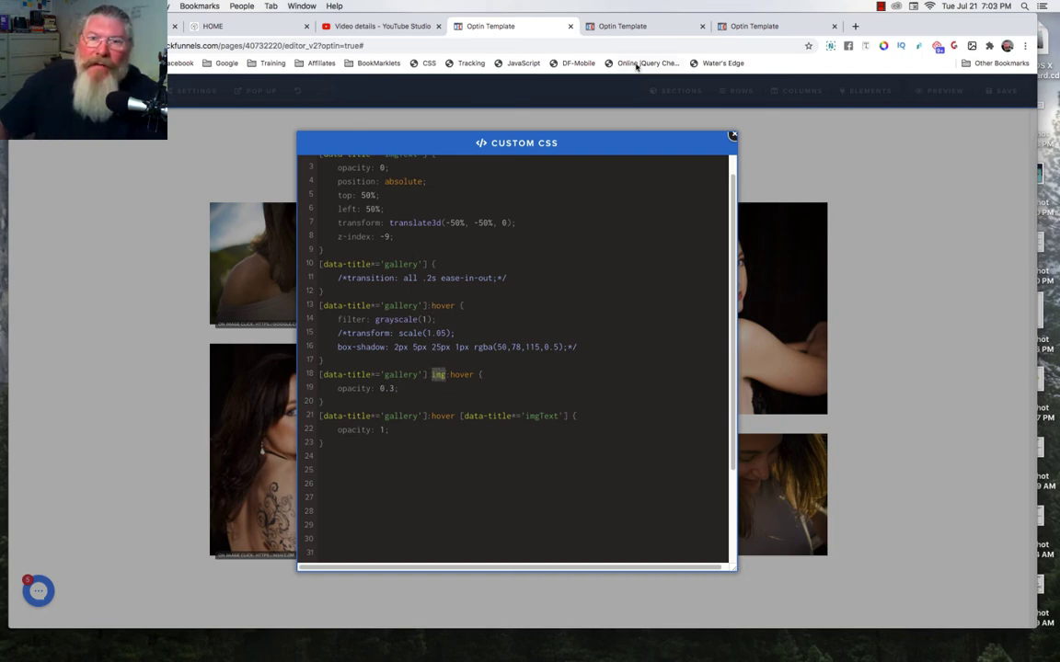
Switch to the preview page and inspect the img element nested inside the gallery3 image block
click(634, 27)
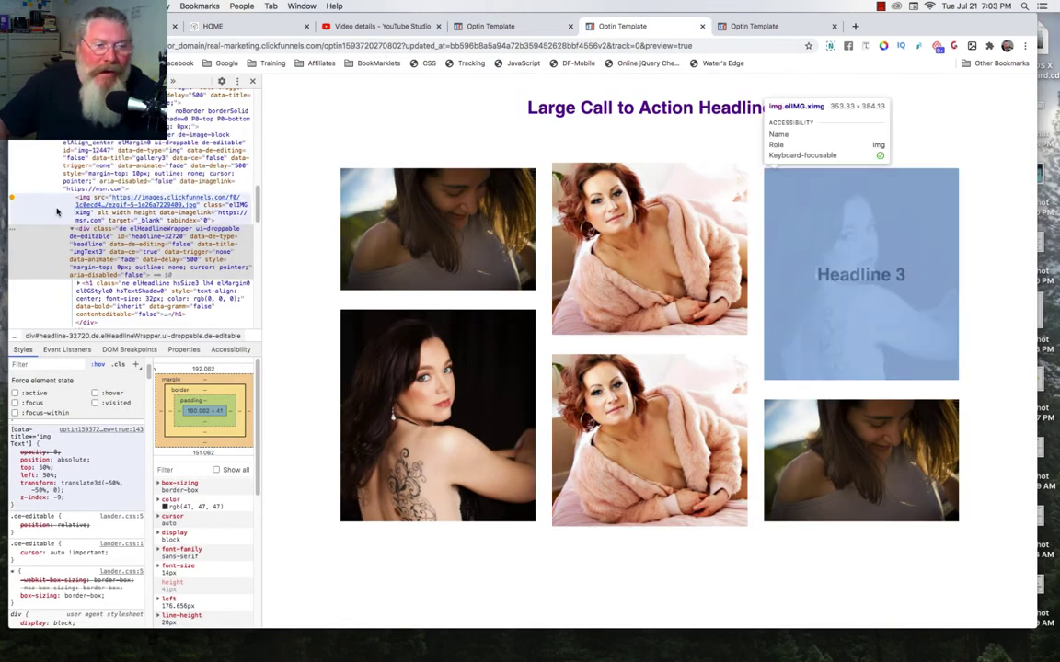
click(88, 213)
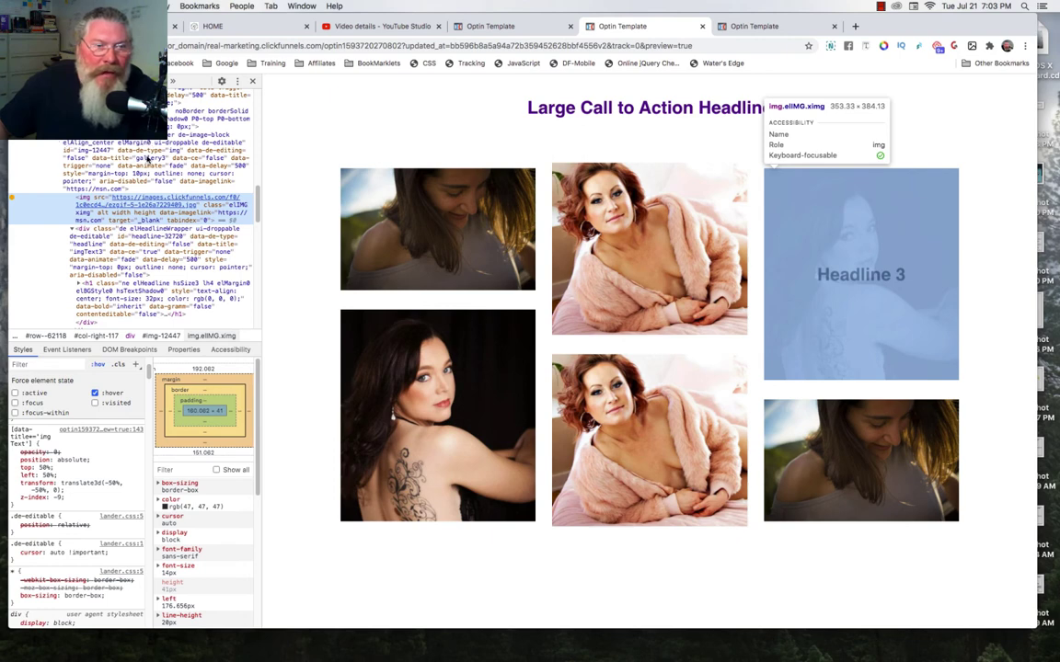
click(133, 150)
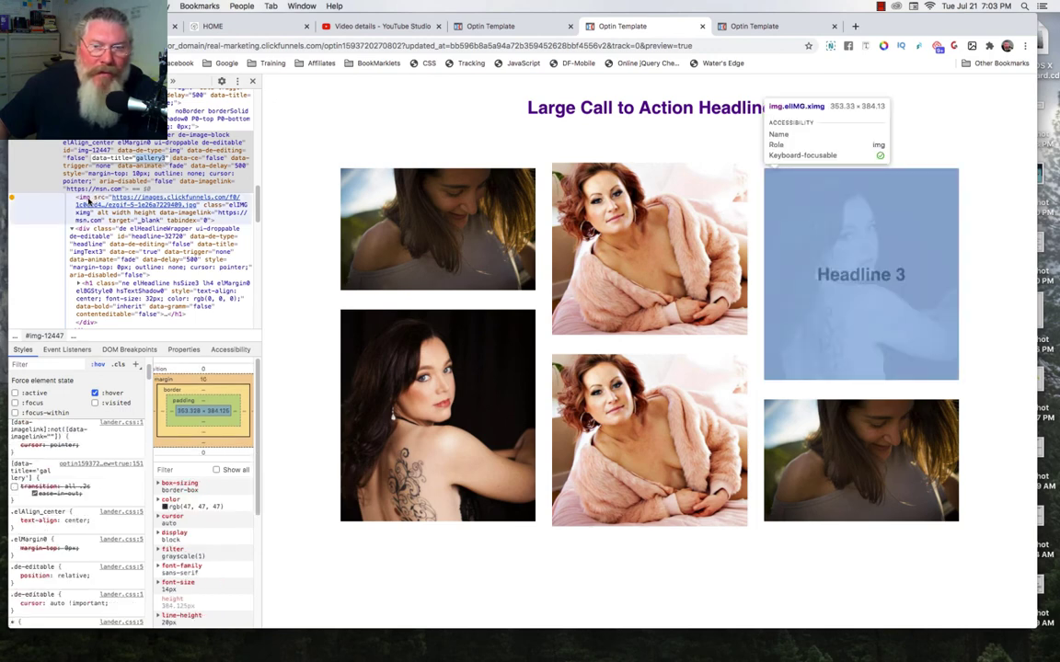
mouse_move(89, 187)
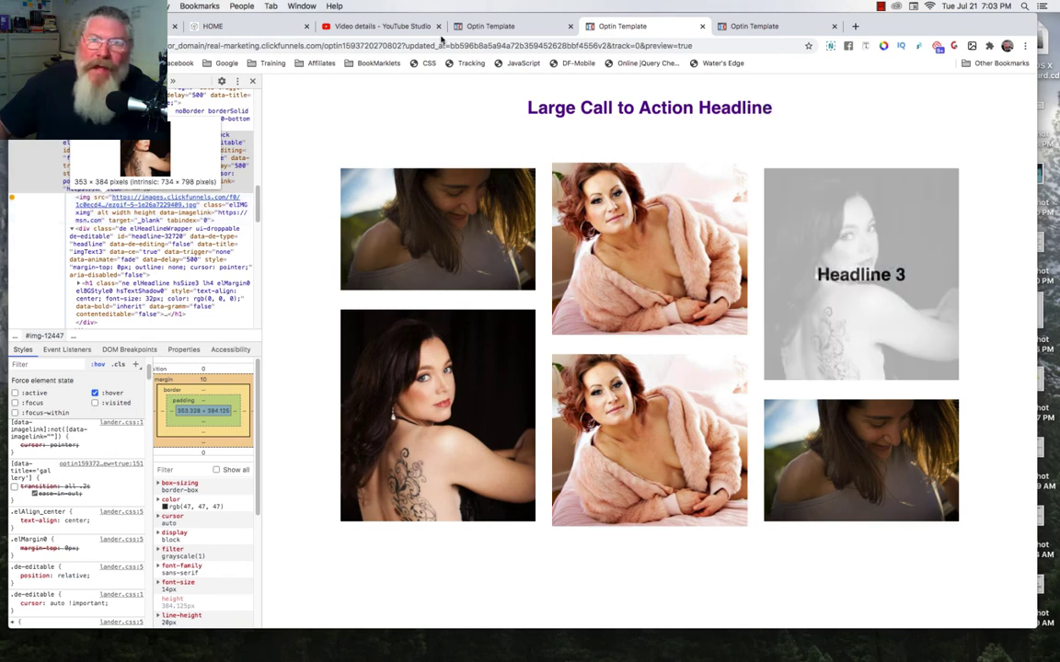
Return to the editor's custom CSS and examine the :hover part of the gallery img:hover selector
click(508, 27)
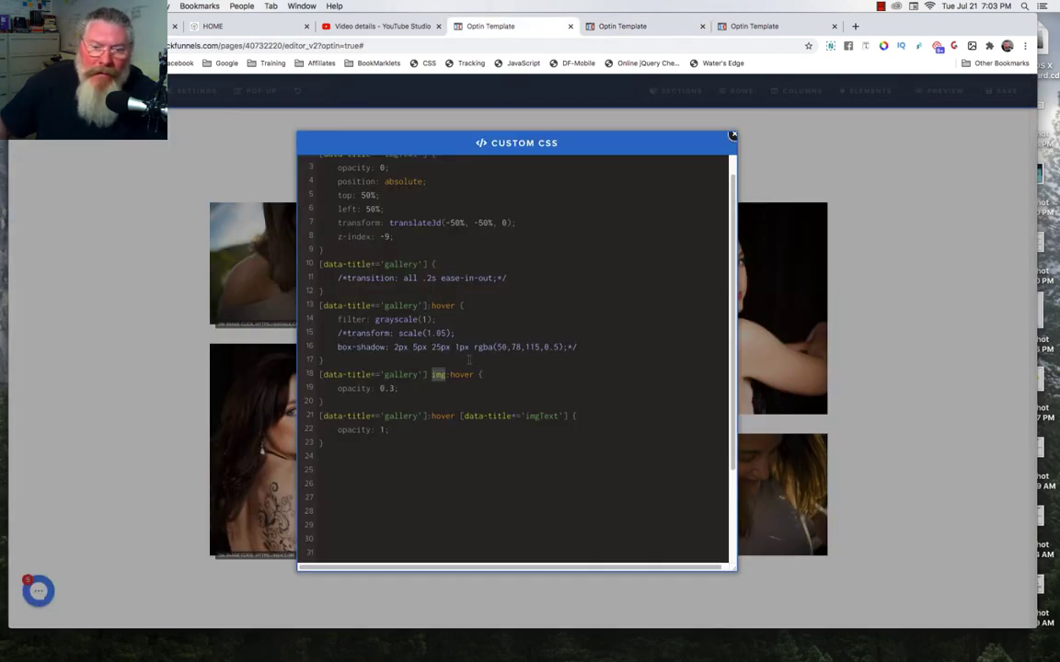
key(Right)
key(Right)
key(Right)
key(Right)
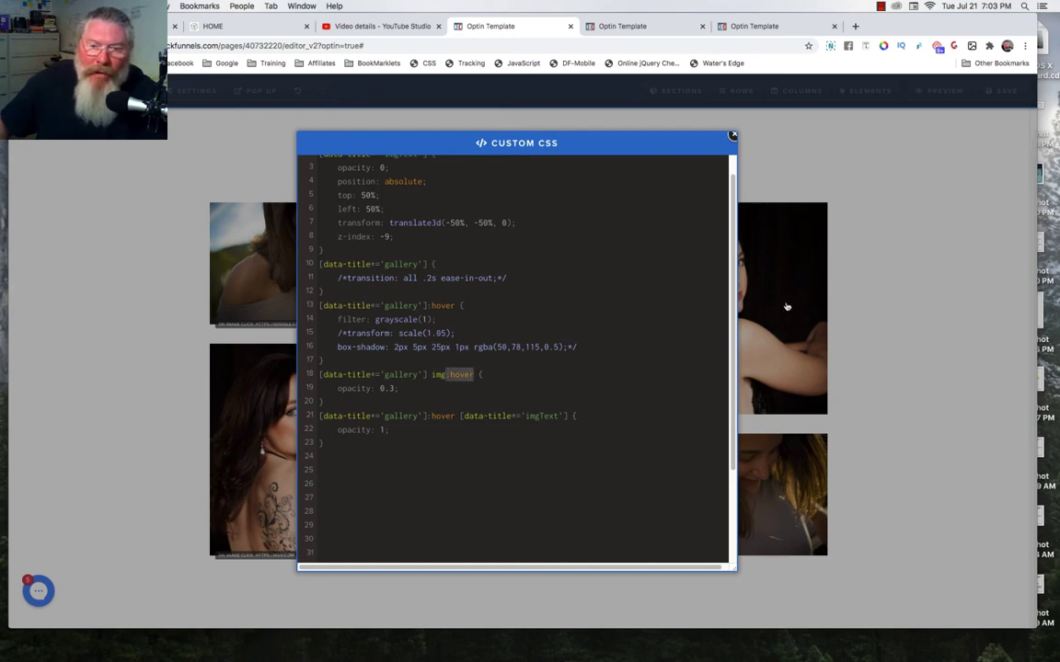
click(421, 405)
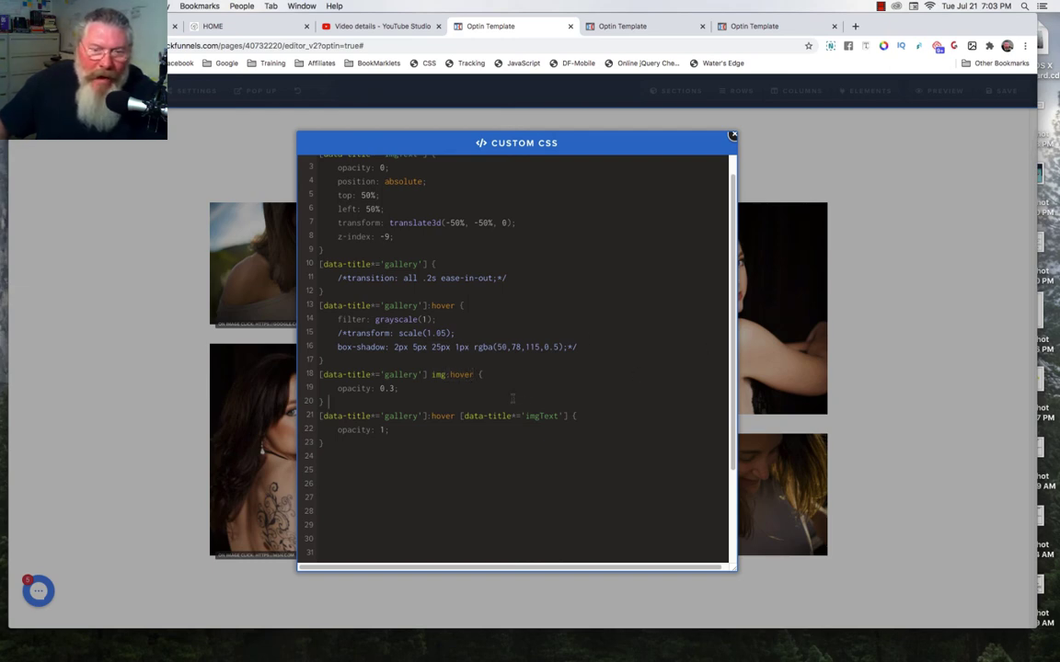
Compare the opacity declaration in the gallery:hover imgText rule with the one in the base imgText rule
click(388, 430)
text(;)
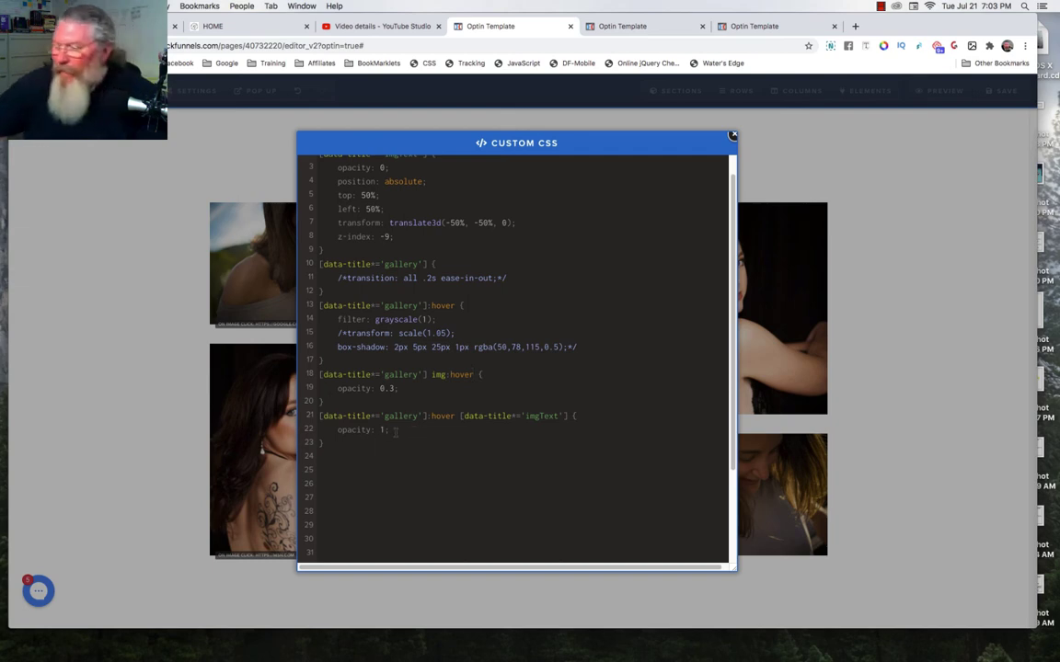
scroll(436, 182, up, 2)
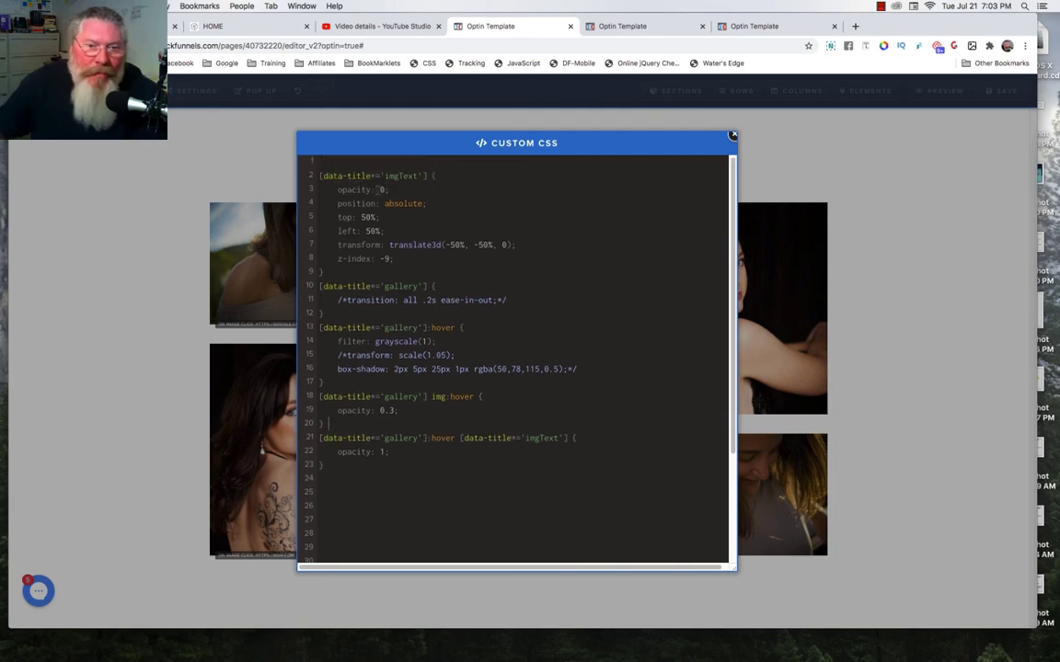
double_click(400, 175)
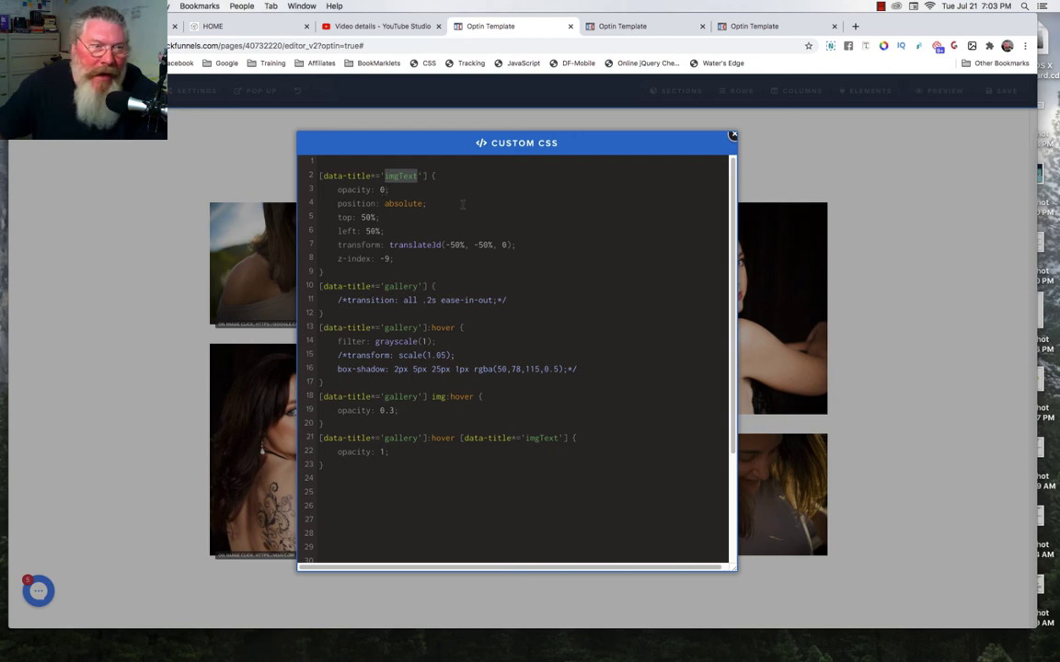
scroll(511, 215, down, 2)
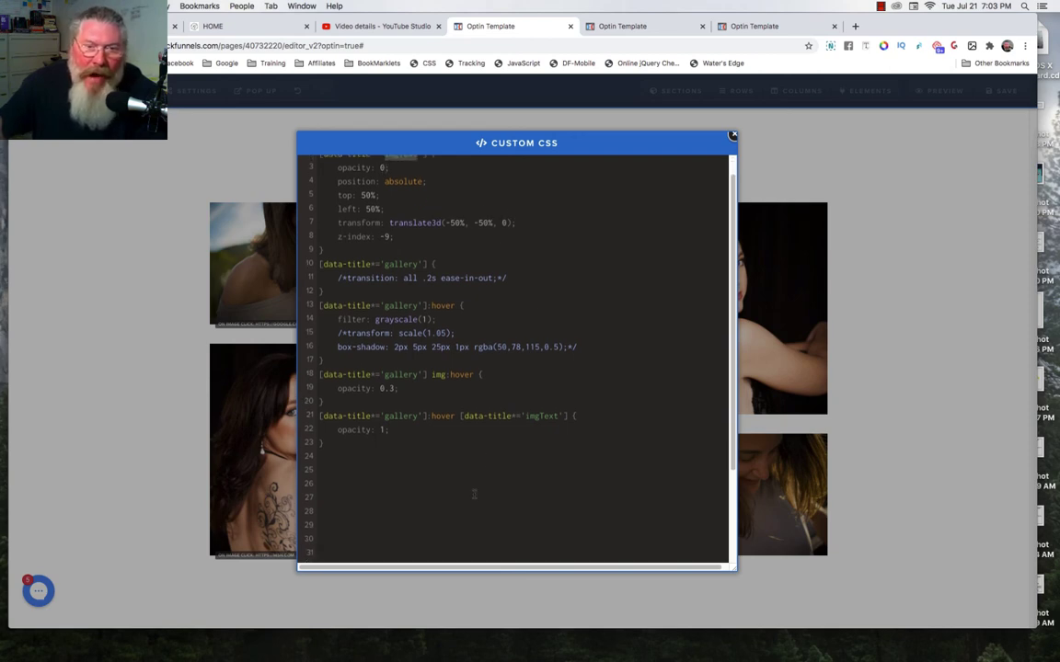
scroll(473, 492, up, 2)
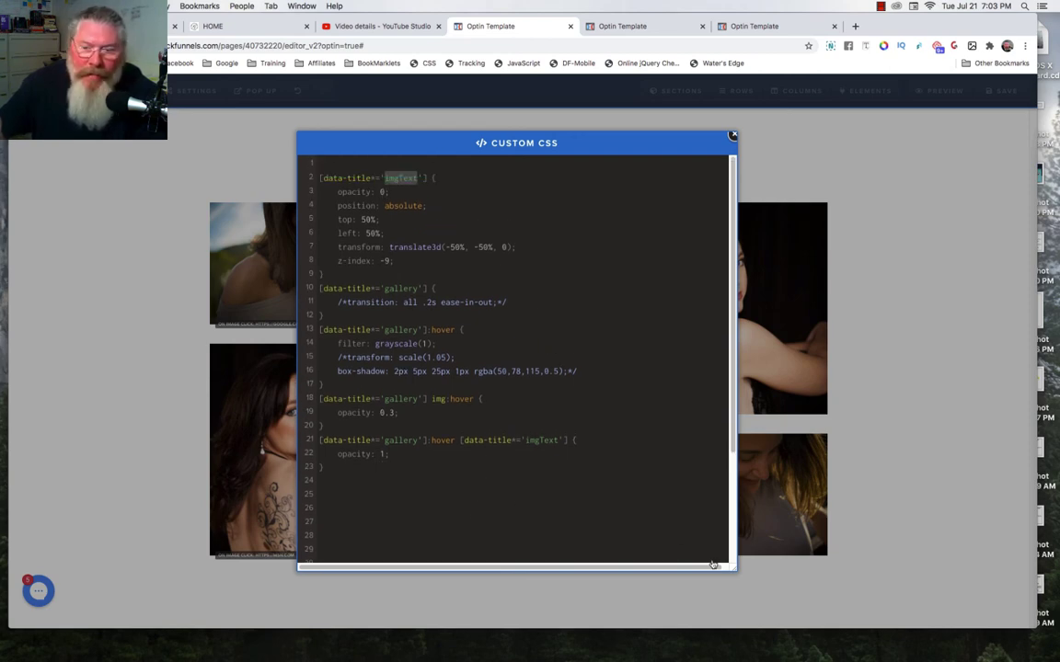
Enlarge the custom CSS window and review the gallery img:hover rule and the imgText hover opacity
drag(734, 569, 733, 613)
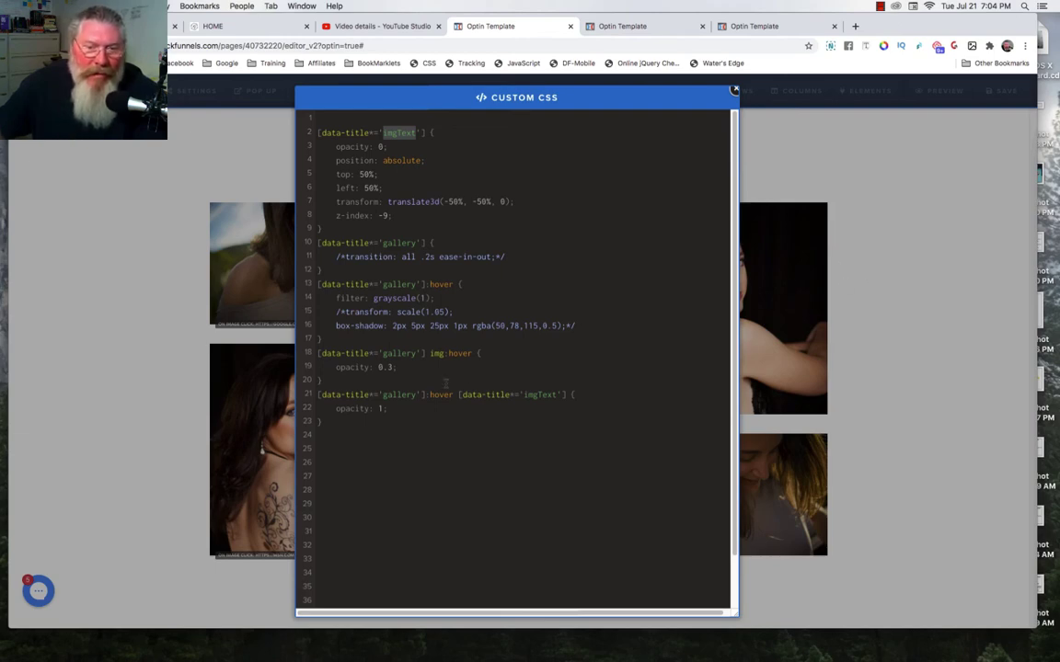
click(420, 354)
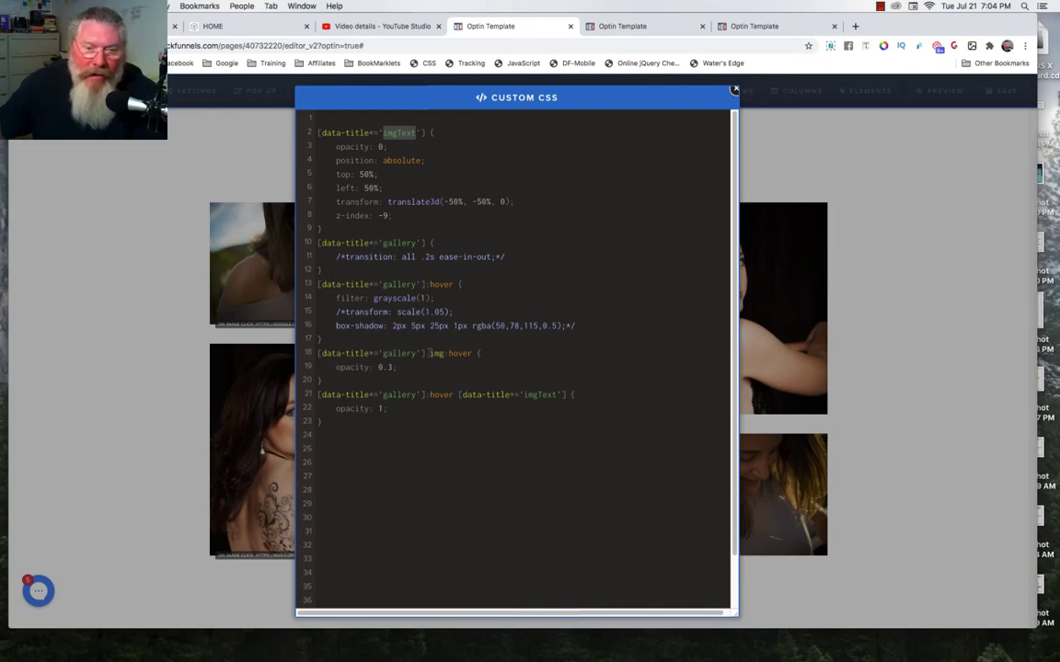
double_click(437, 354)
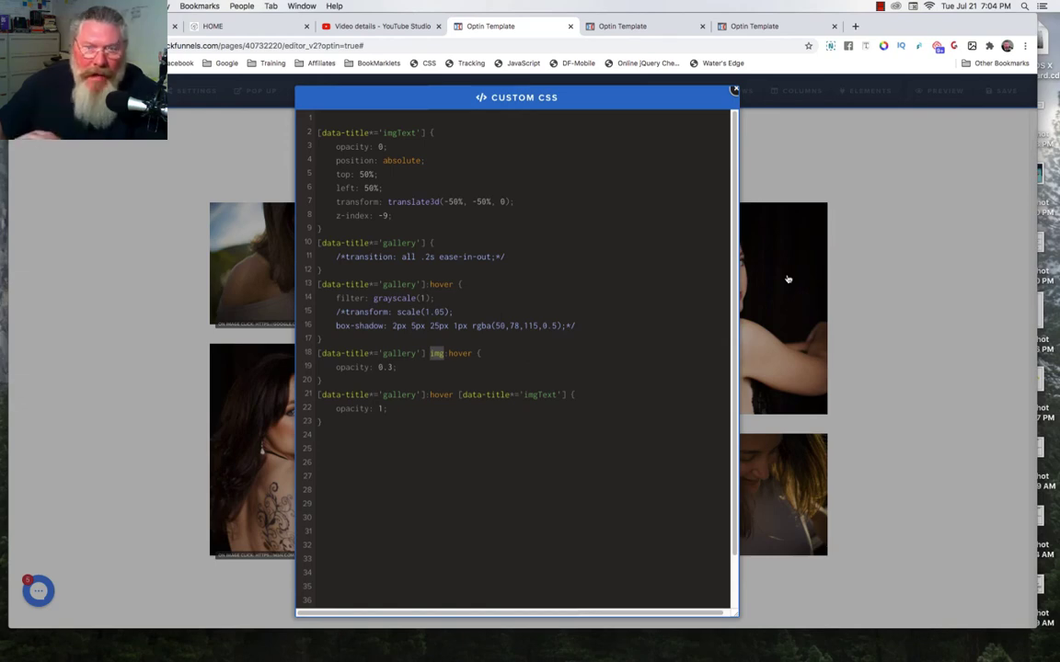
click(380, 407)
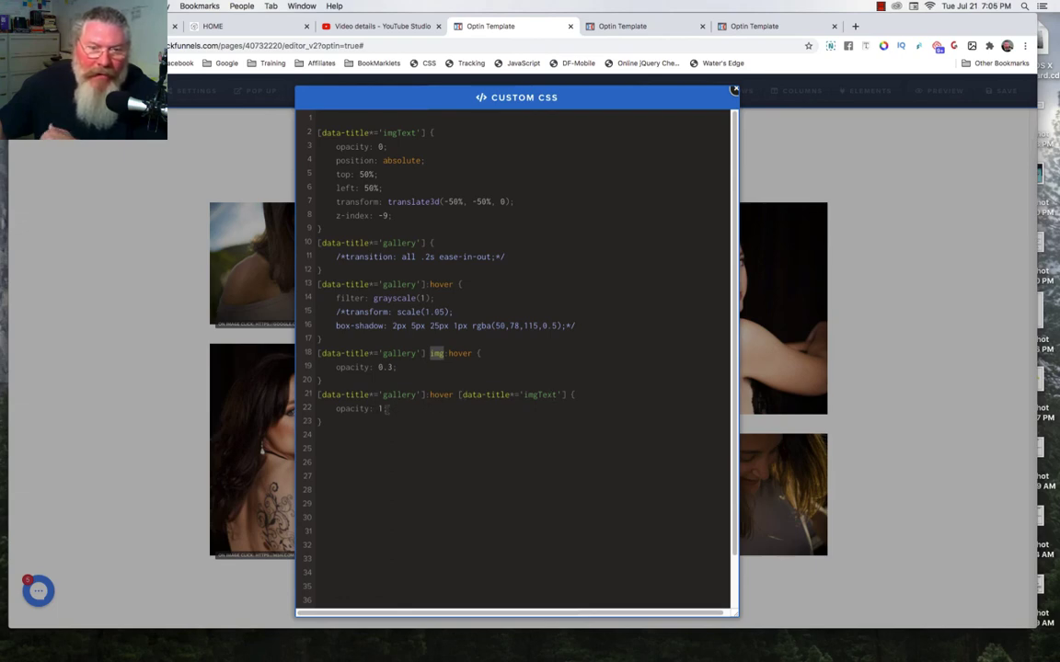
click(881, 6)
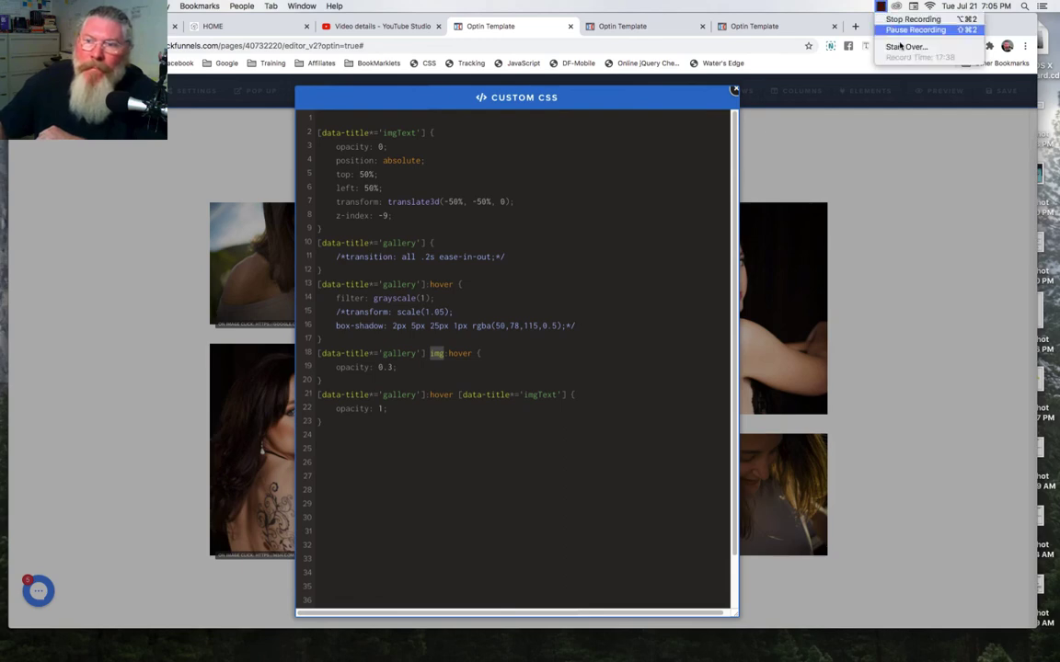
click(892, 30)
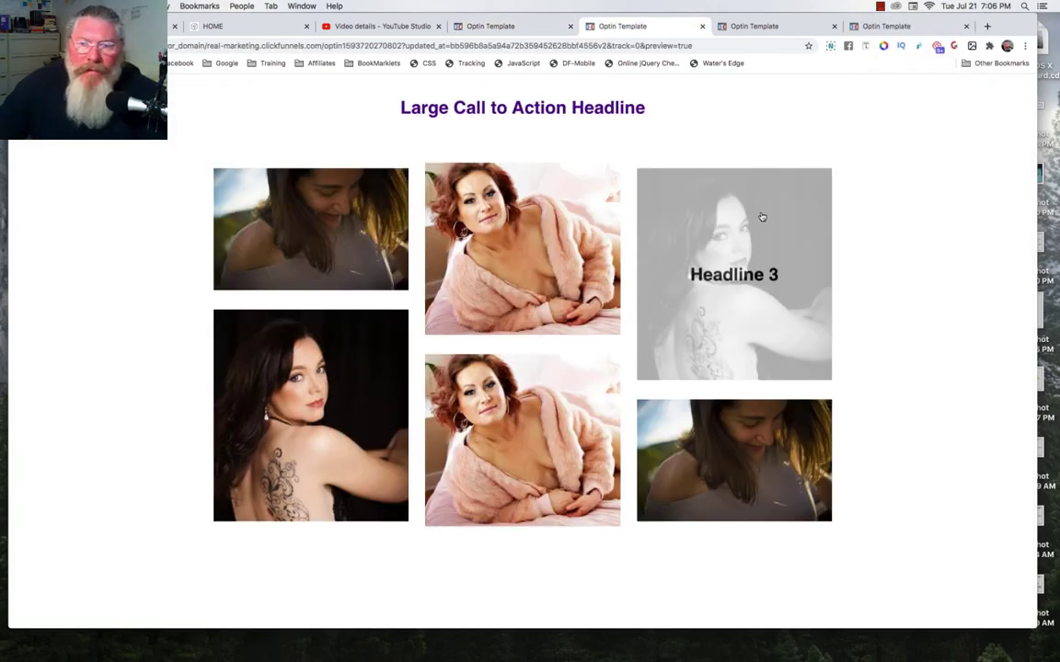
Return to the editor, review the commented-out imgText opacity and hover rule in the custom CSS, and preview the page
click(501, 29)
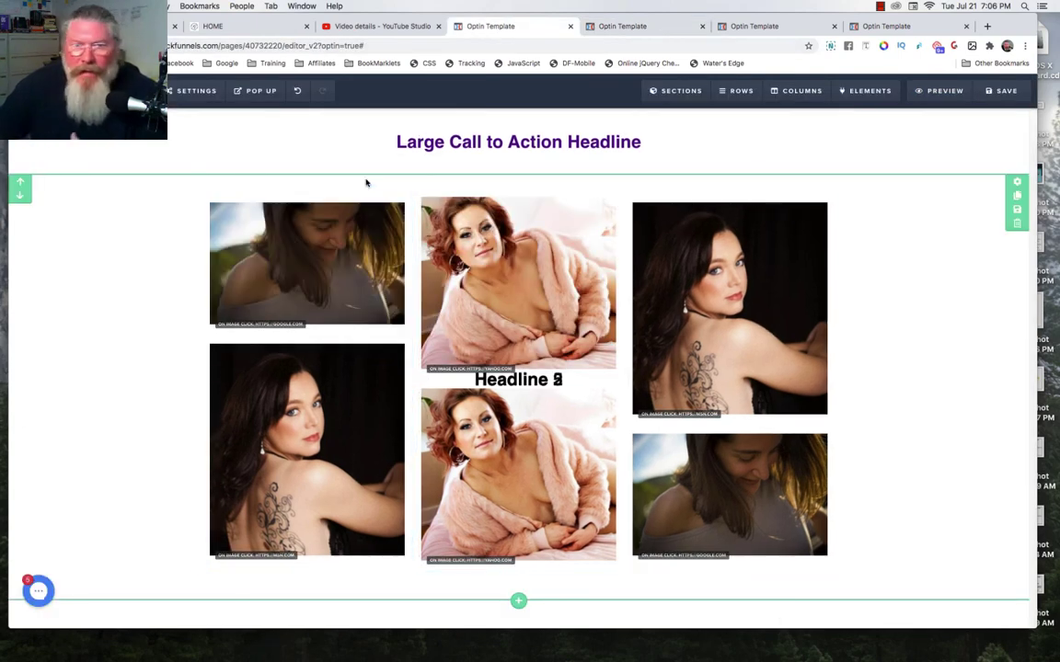
click(428, 64)
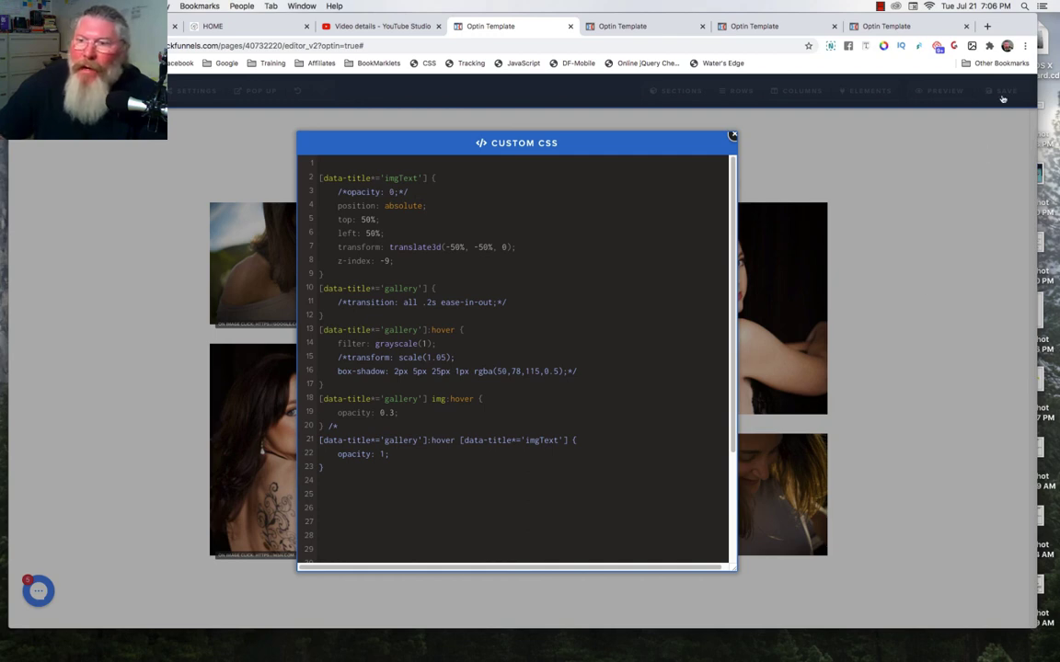
click(901, 86)
click(941, 90)
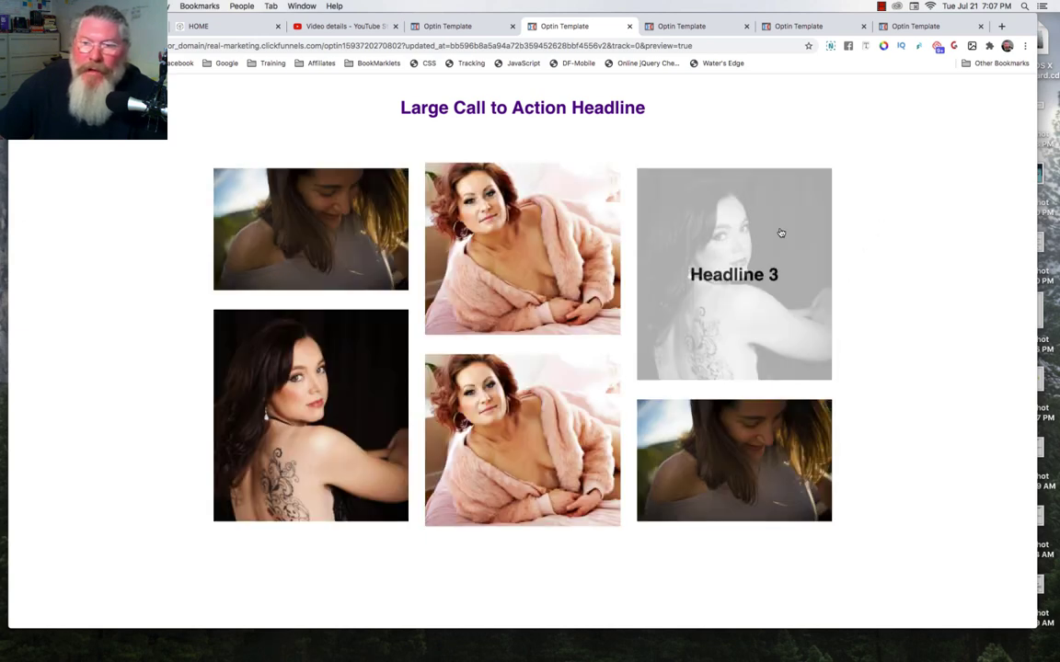
Reopen the editor's custom CSS and move the comment opener after the gallery img:hover rule onto its own line
click(449, 28)
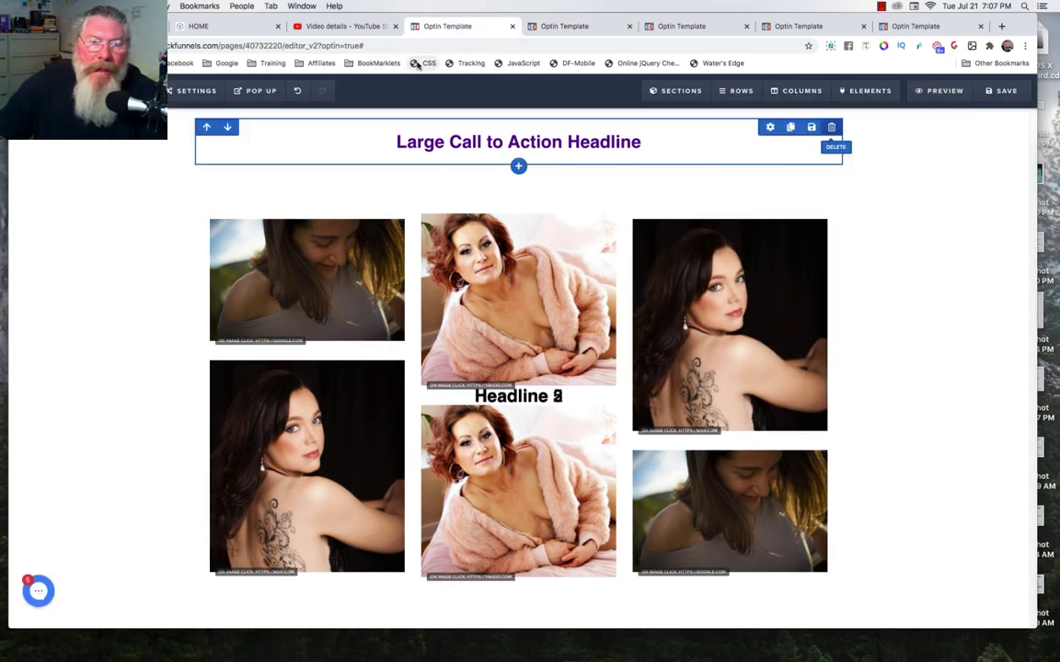
click(416, 62)
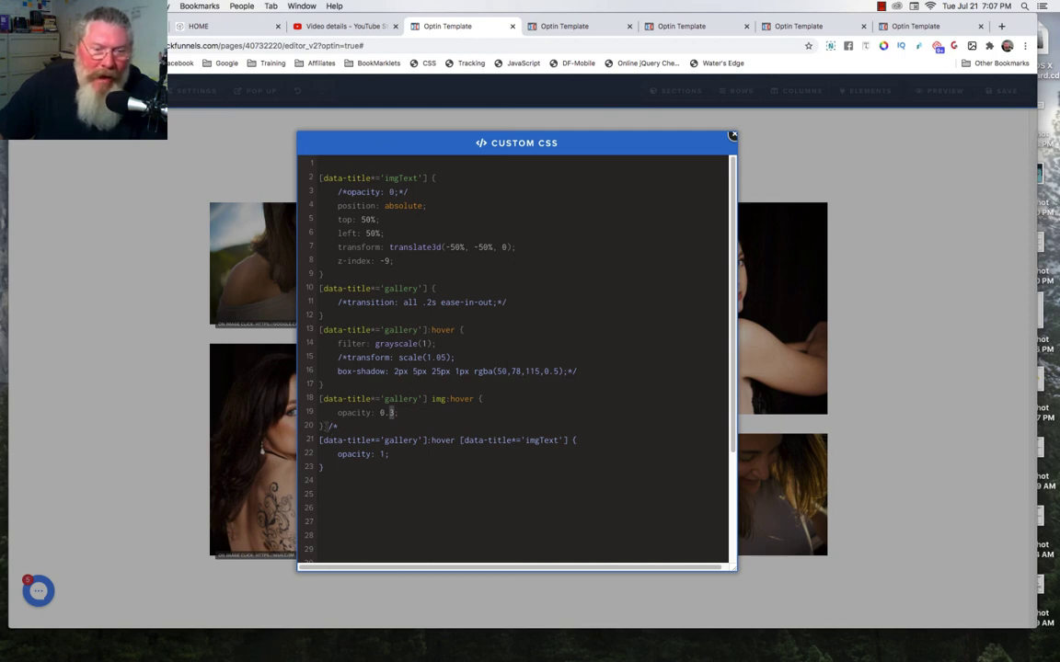
click(325, 426)
key(Return)
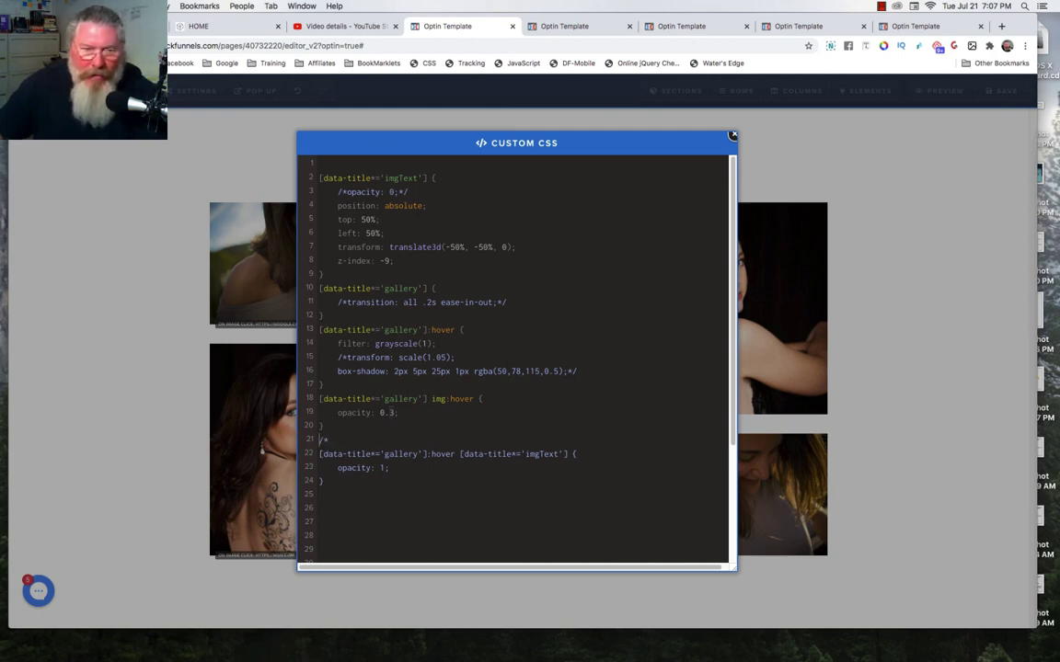
Add two blank lines above the final comment opener and uncomment the transition: all .2s ease-in-out declaration in the gallery rule
key(Return)
key(Return)
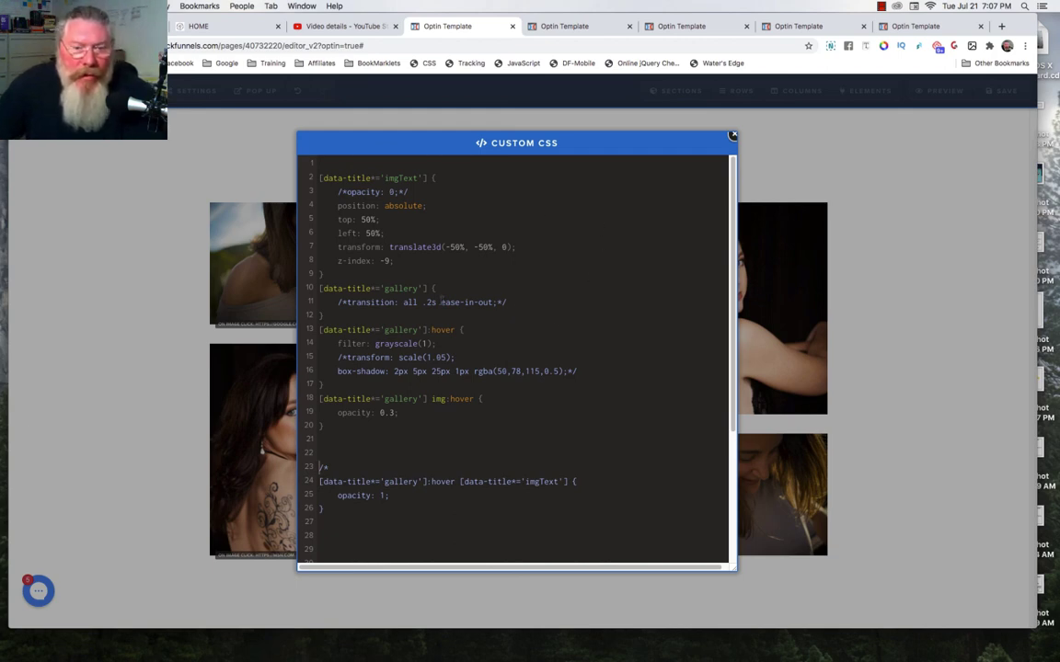
click(346, 302)
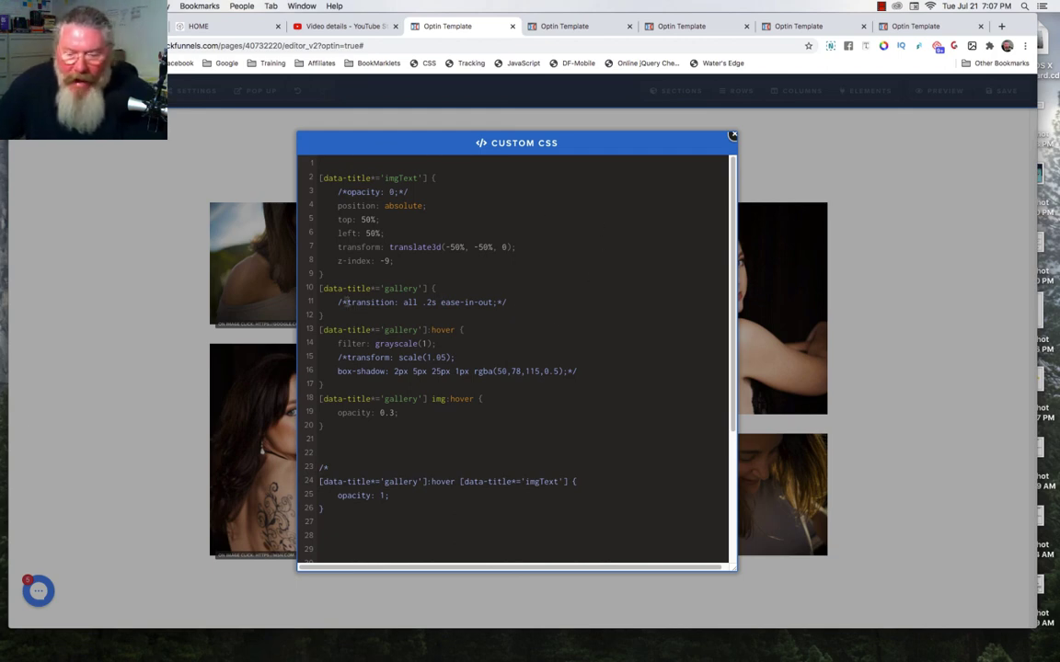
key(BackSpace)
key(BackSpace)
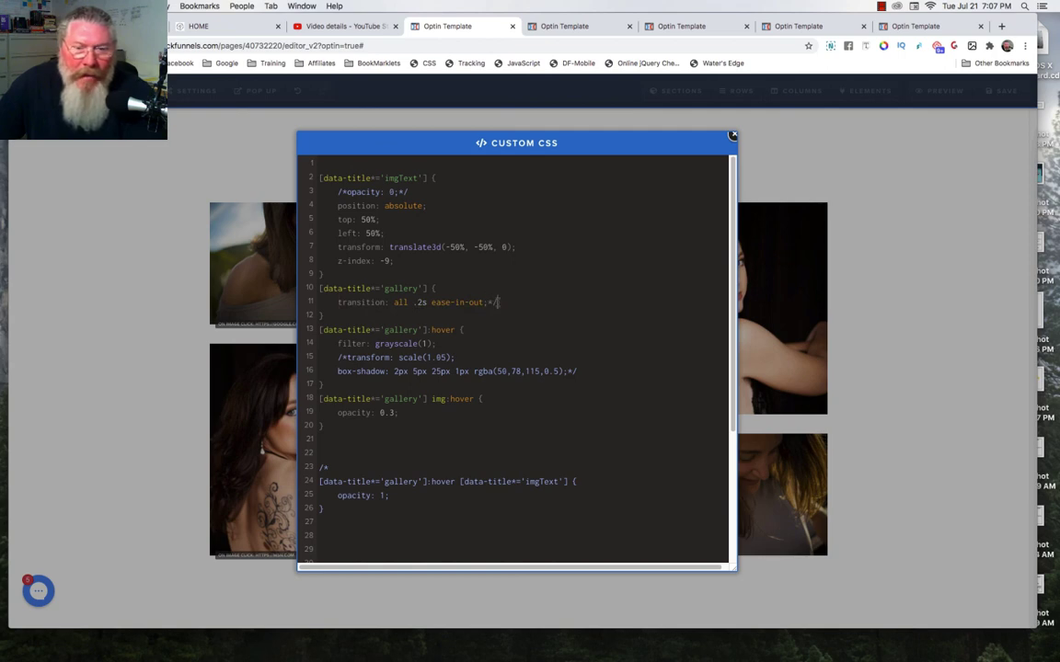
key(BackSpace)
key(BackSpace)
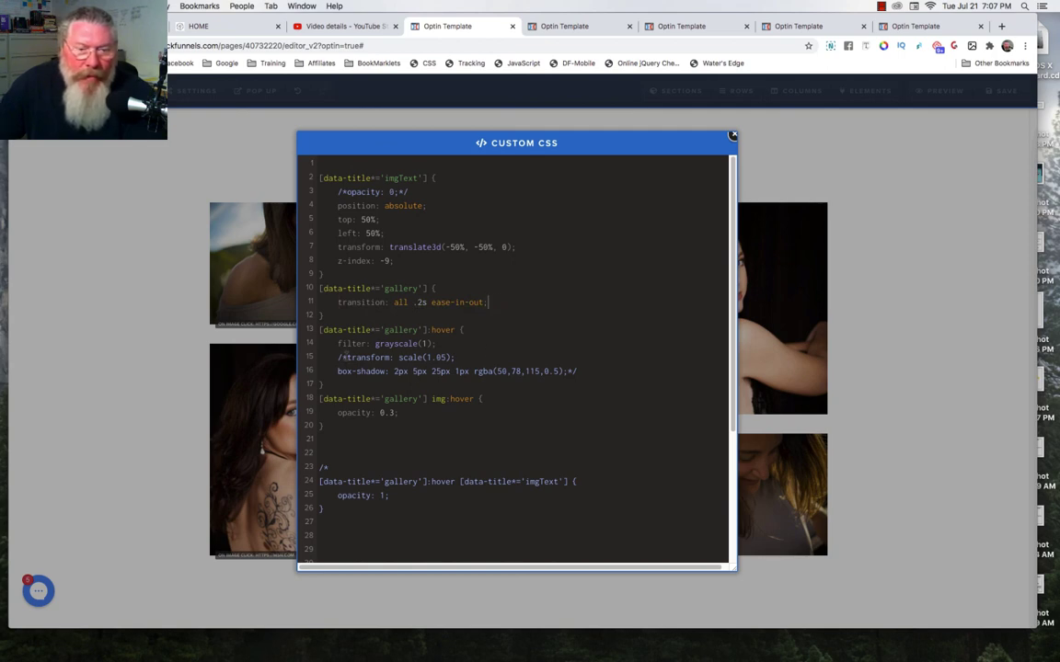
Uncomment the transform: scale(1.05) and box-shadow declarations in the gallery:hover rule
click(344, 357)
key(BackSpace)
key(BackSpace)
click(580, 372)
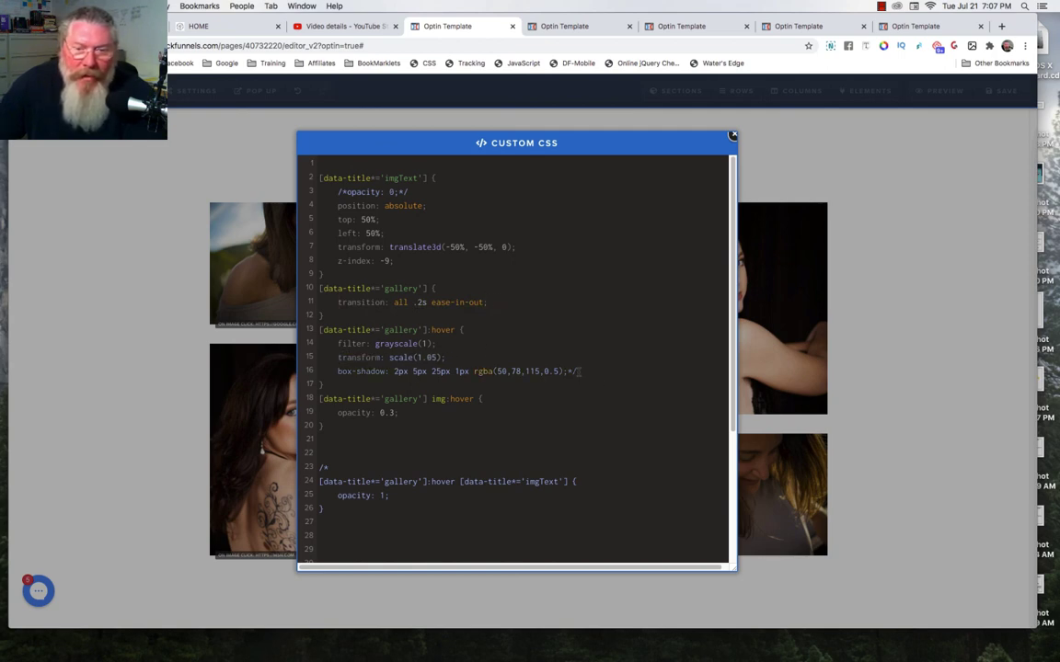
key(BackSpace)
key(BackSpace)
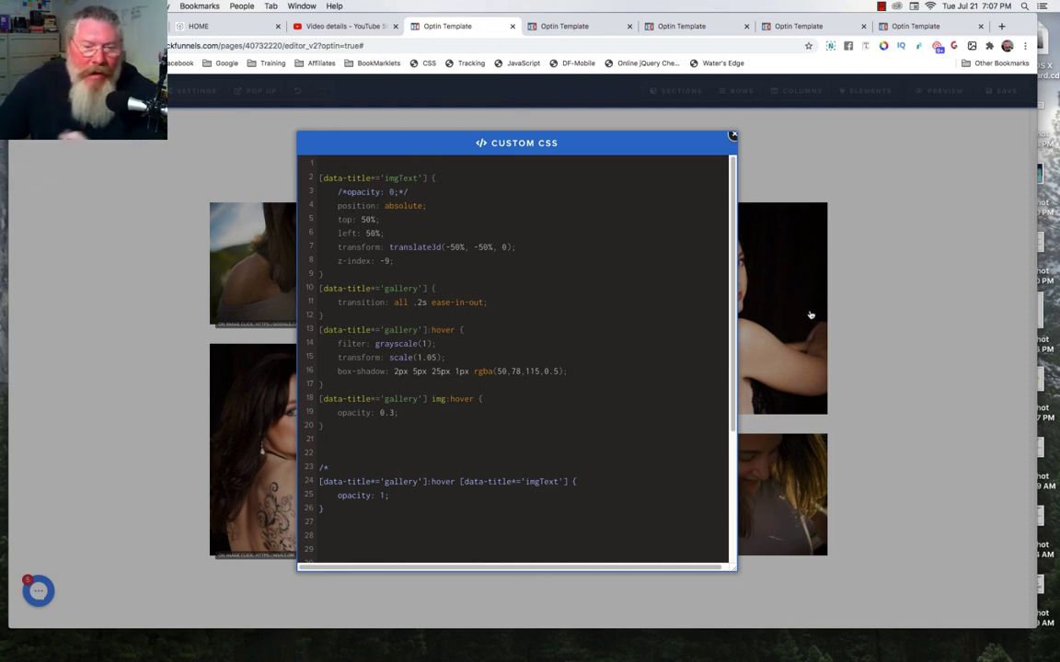
Close the custom CSS window, save the page and open its preview
click(431, 357)
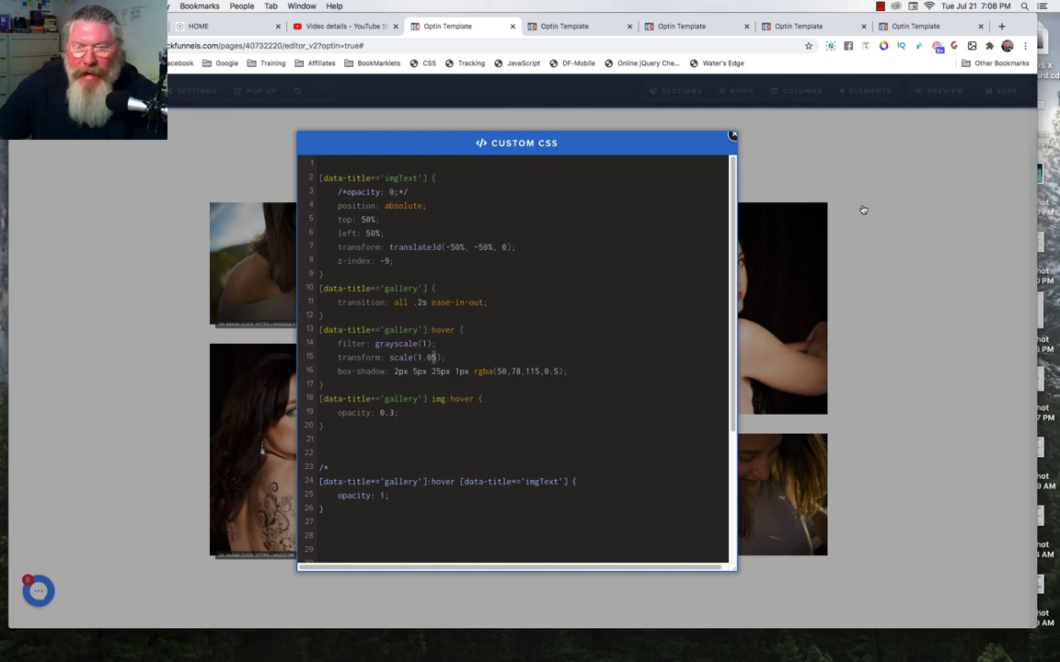
click(1008, 91)
click(1007, 92)
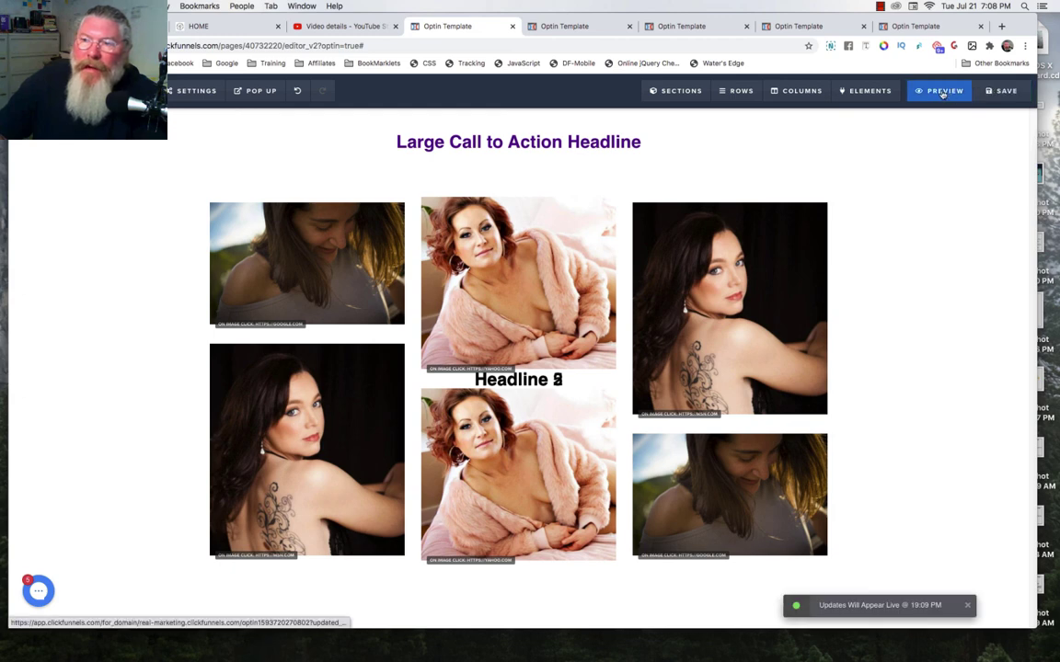
click(943, 92)
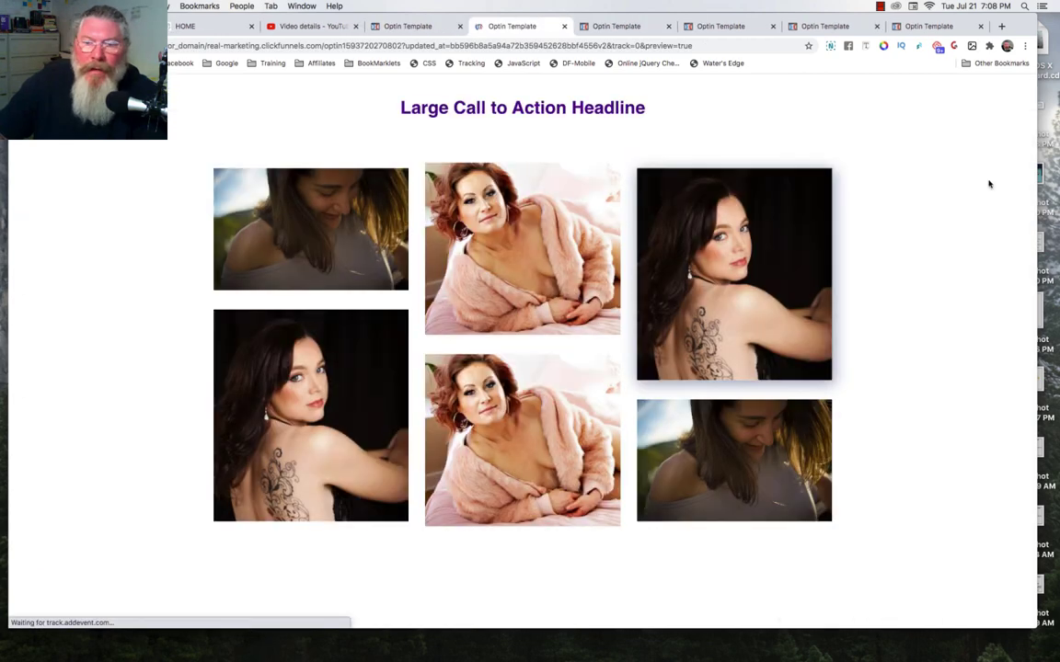
Examine the hover transition, scaling, shadow, fade and headline text on each gallery image in the preview
mouse_move(783, 211)
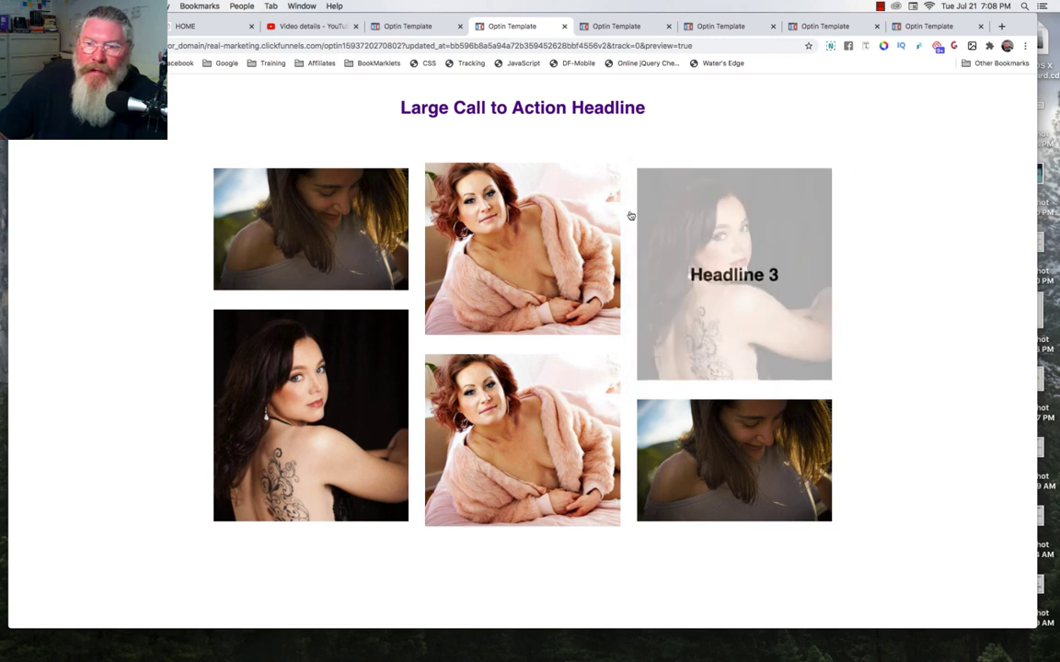
mouse_move(575, 224)
mouse_move(364, 238)
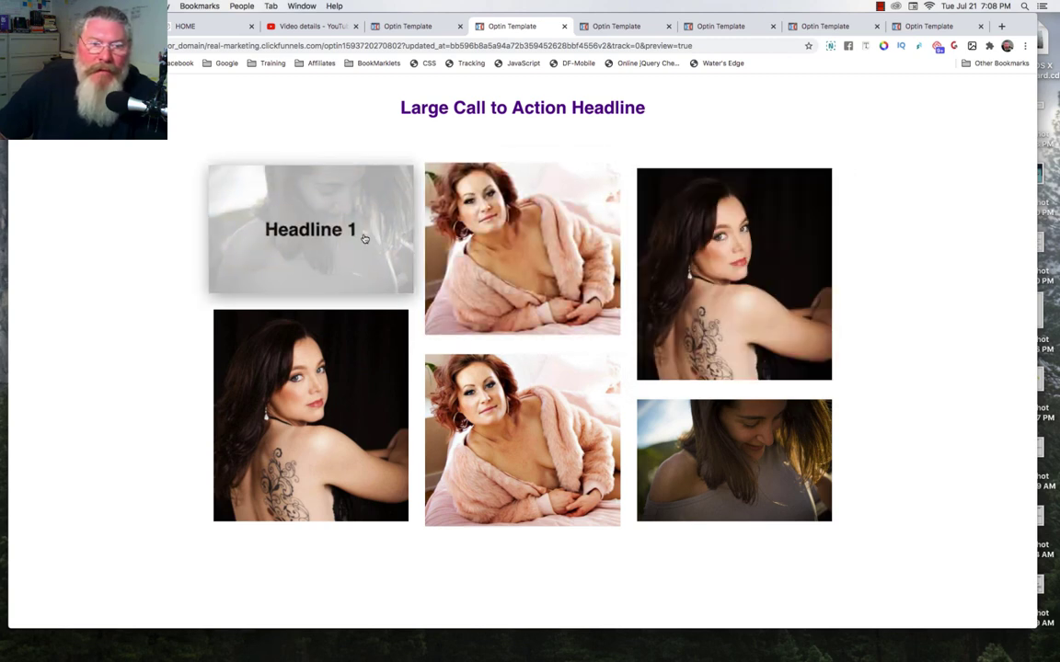
mouse_move(360, 336)
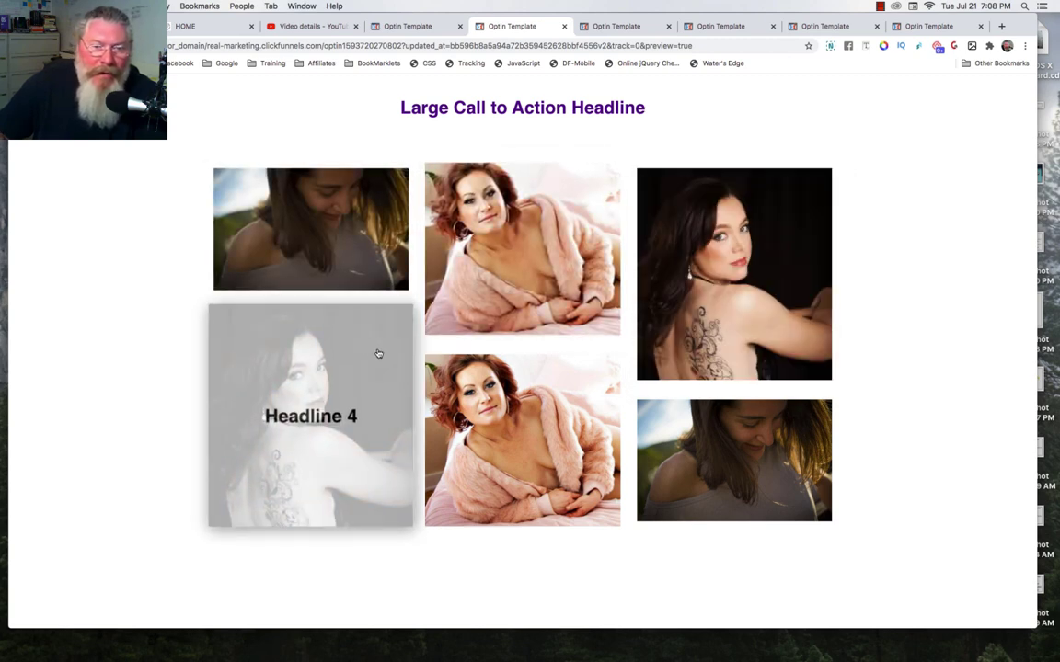
mouse_move(589, 405)
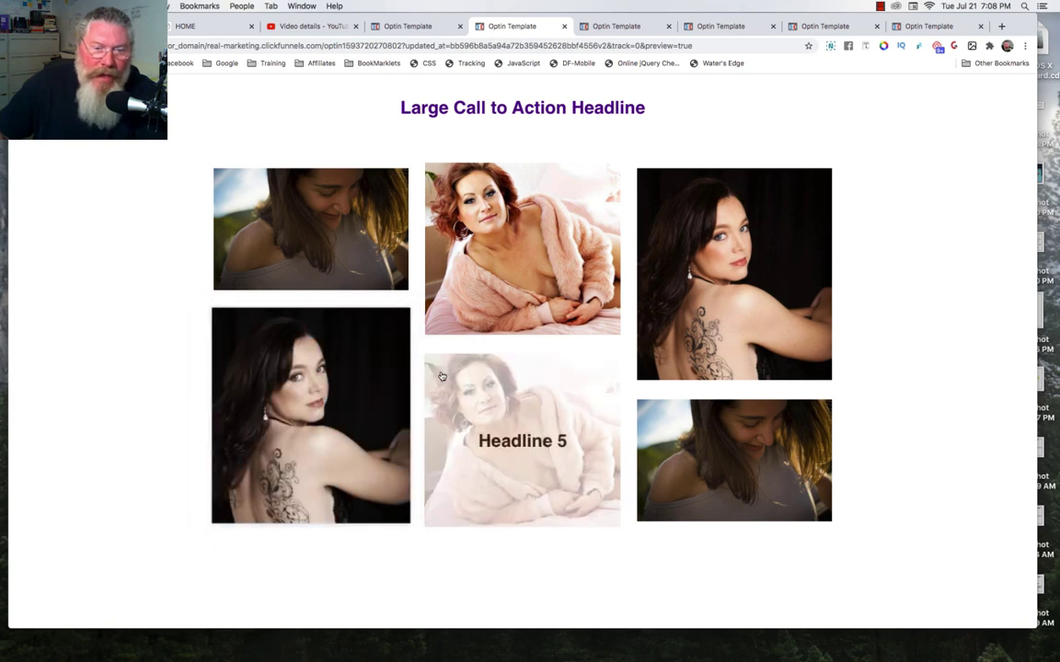
mouse_move(651, 410)
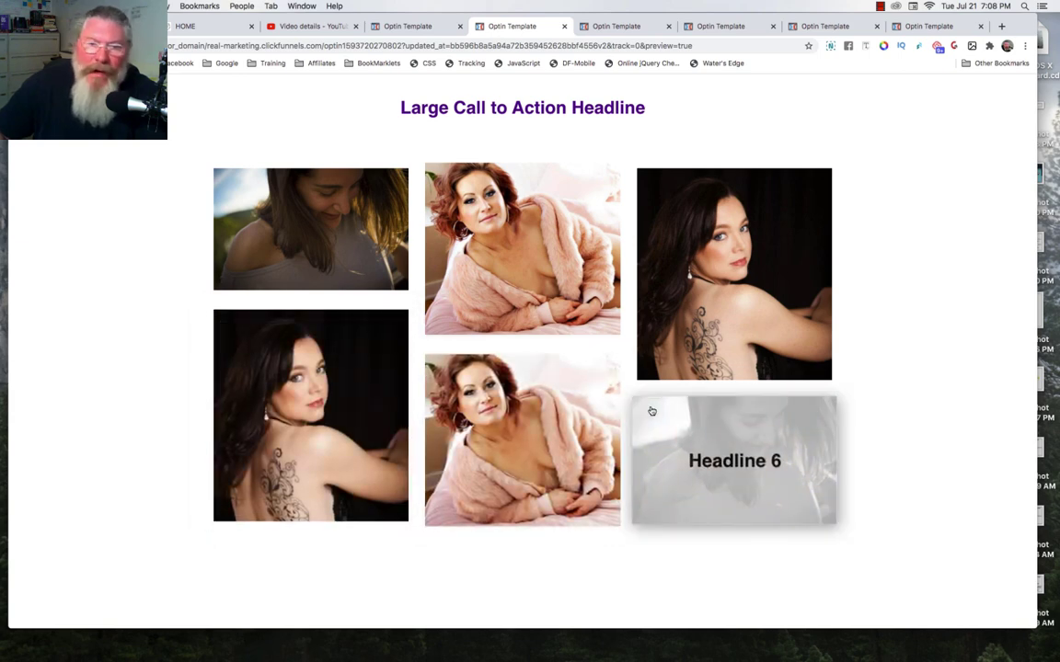
mouse_move(753, 274)
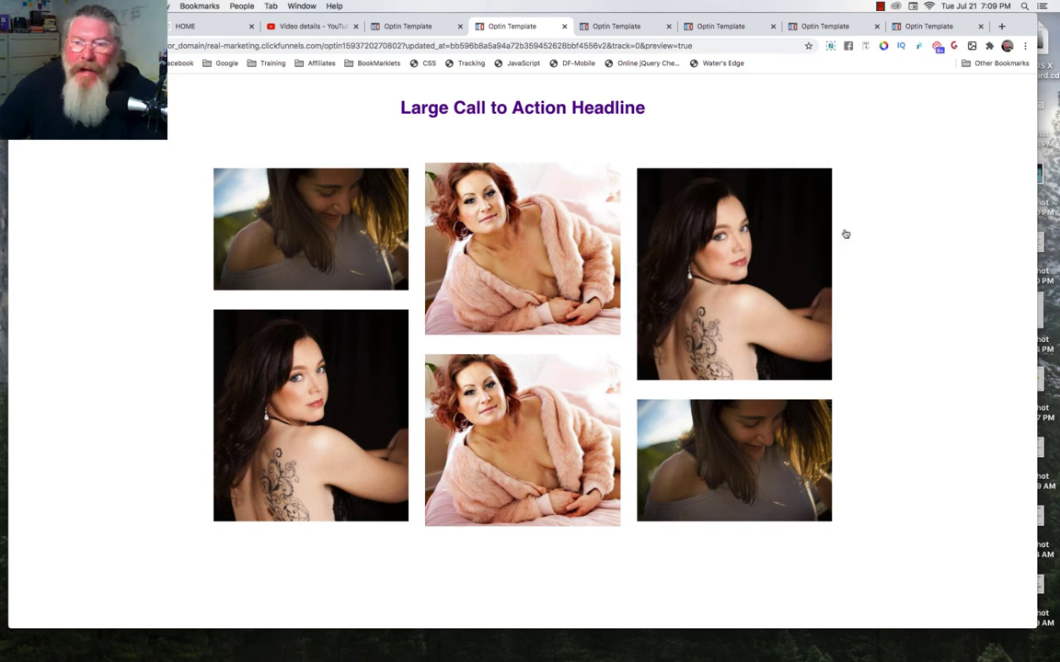
mouse_move(559, 265)
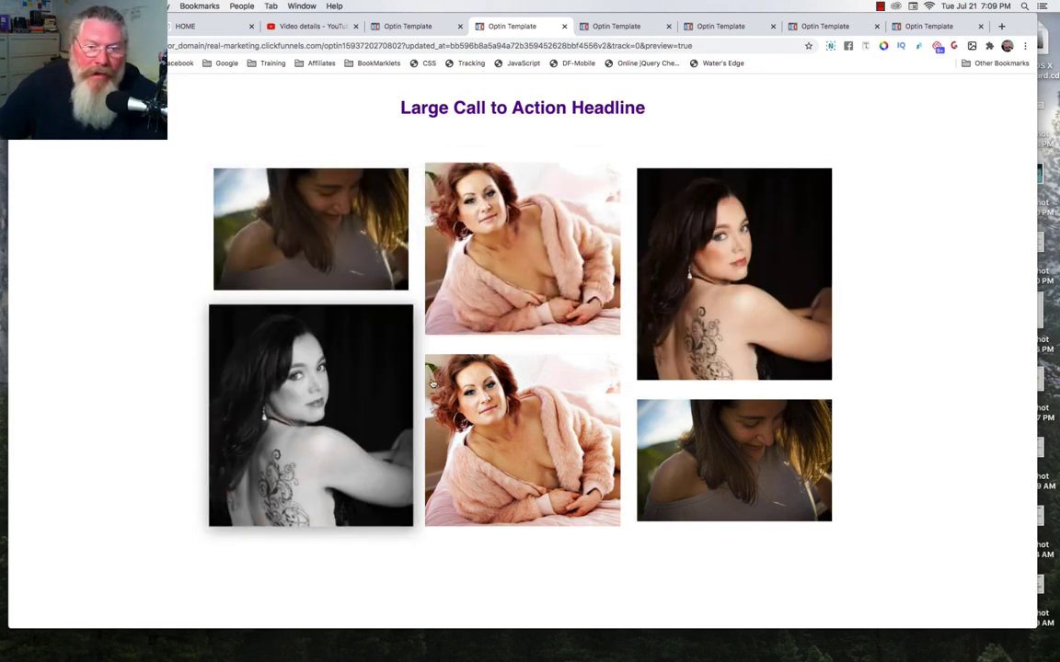
mouse_move(432, 382)
Return to the page editor and reopen the custom CSS at the commented-out imgText opacity
click(407, 27)
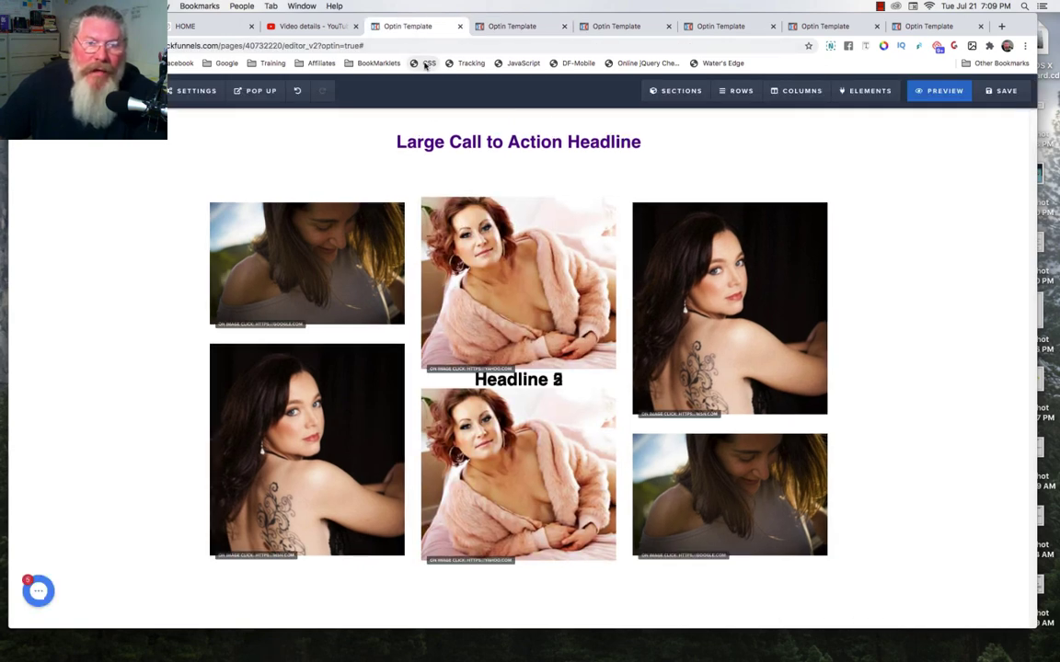
click(427, 64)
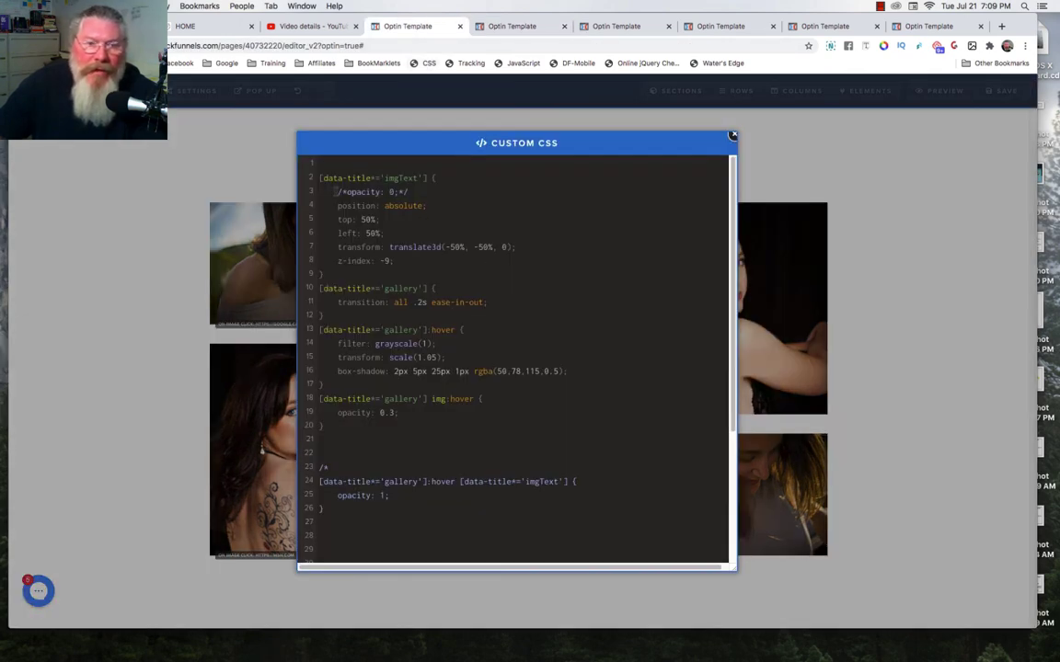